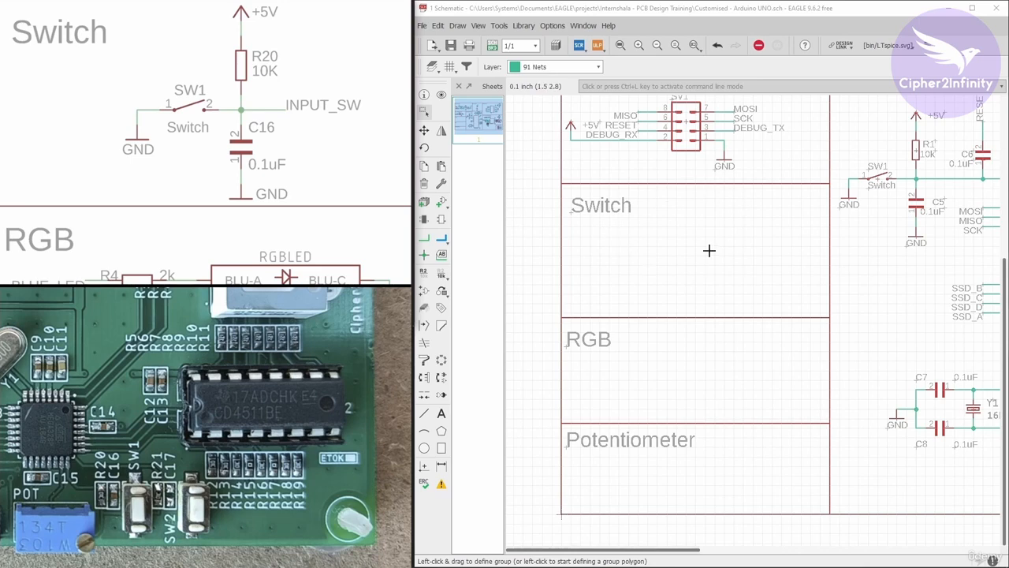
Copy switch SW1 from the ATMEGA328 MCU block and place the copy in the empty Switch section.
{"action": "left_click", "coordinate": [424, 166]}
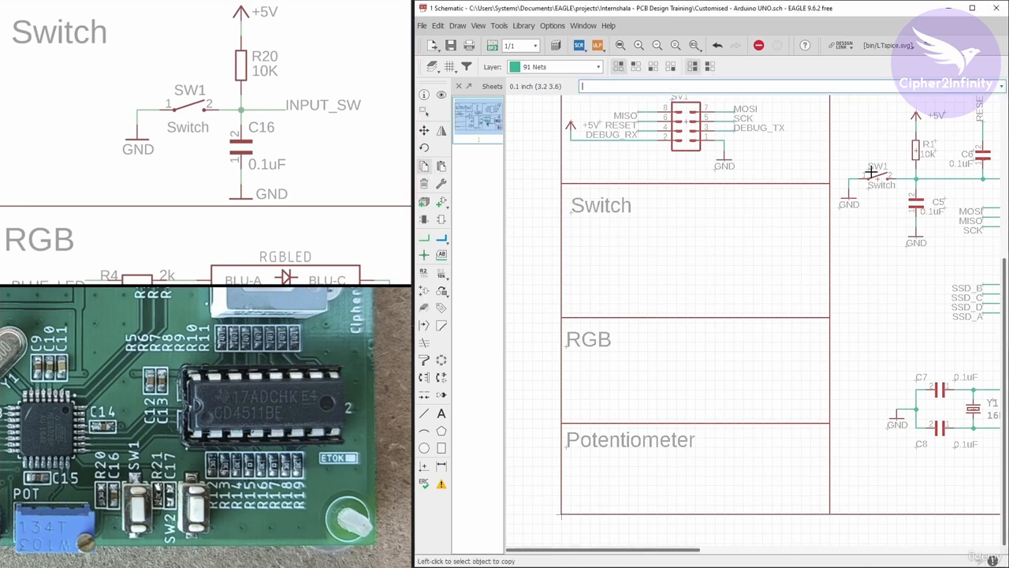
{"action": "scroll", "coordinate": [653, 215], "scroll_direction": "down", "scroll_amount": 3}
{"action": "scroll", "coordinate": [817, 188], "scroll_direction": "up", "scroll_amount": 5}
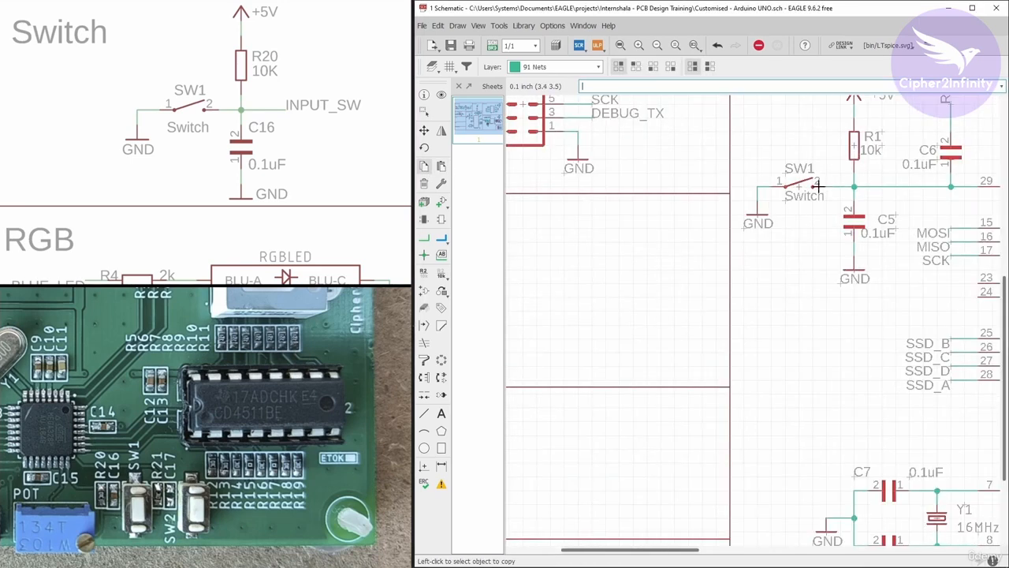
{"action": "scroll", "coordinate": [798, 186], "scroll_direction": "down", "scroll_amount": 3}
{"action": "scroll", "coordinate": [739, 225], "scroll_direction": "up", "scroll_amount": 3}
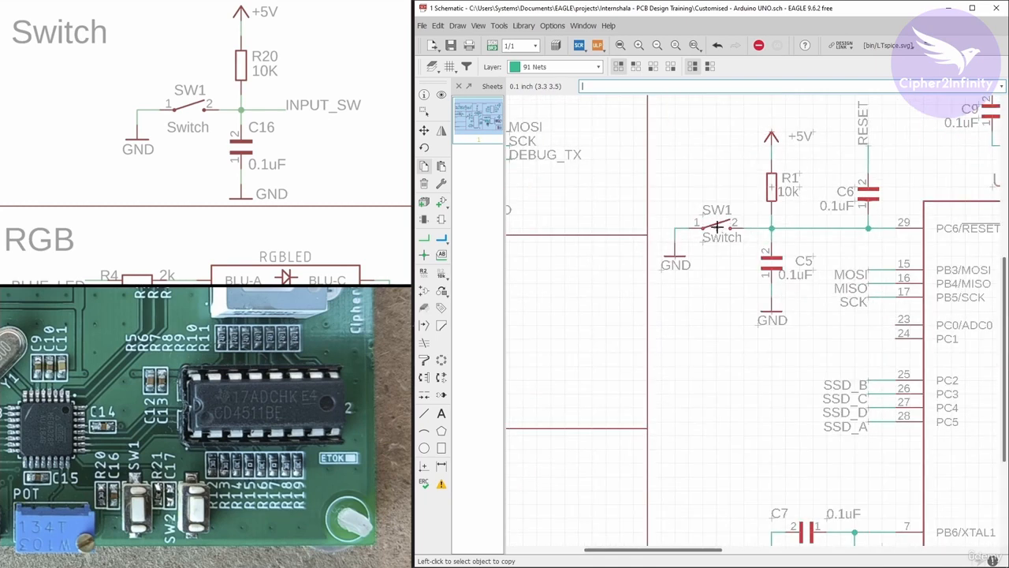
{"action": "left_click", "coordinate": [718, 224]}
{"action": "scroll", "coordinate": [789, 189], "scroll_direction": "down", "scroll_amount": 2}
{"action": "scroll", "coordinate": [555, 259], "scroll_direction": "up", "scroll_amount": 3}
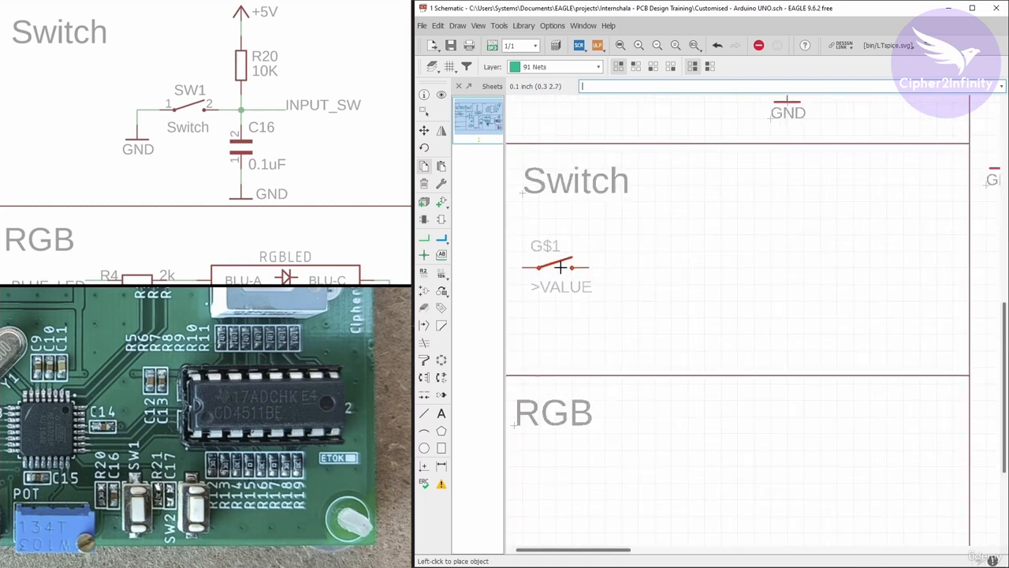
{"action": "left_click", "coordinate": [563, 267]}
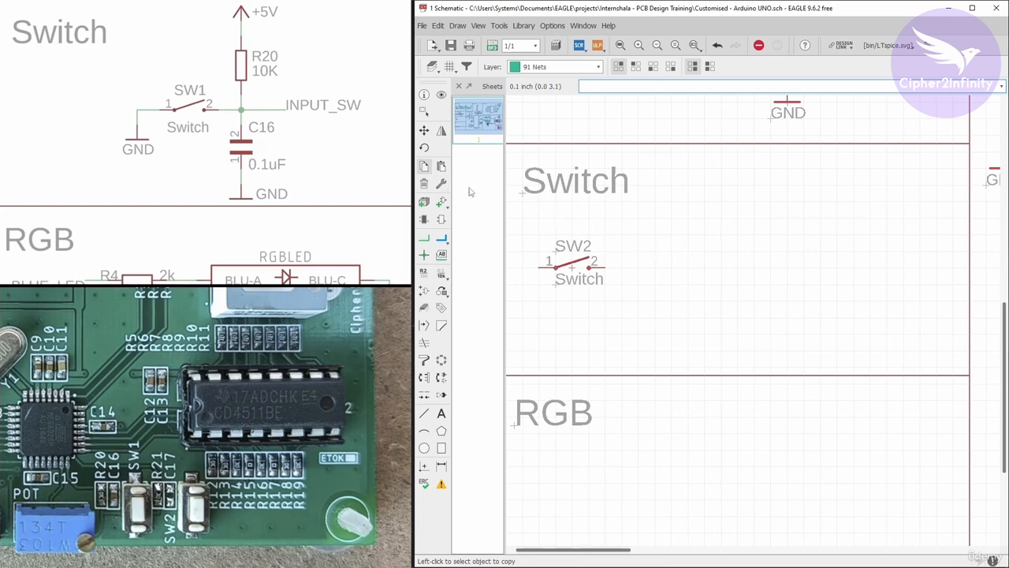
Copy the 0.1uF capacitor C5 from the MCU reset circuit and place it below and right of the new switch.
{"action": "scroll", "coordinate": [597, 214], "scroll_direction": "down", "scroll_amount": 3}
{"action": "scroll", "coordinate": [768, 232], "scroll_direction": "up", "scroll_amount": 4}
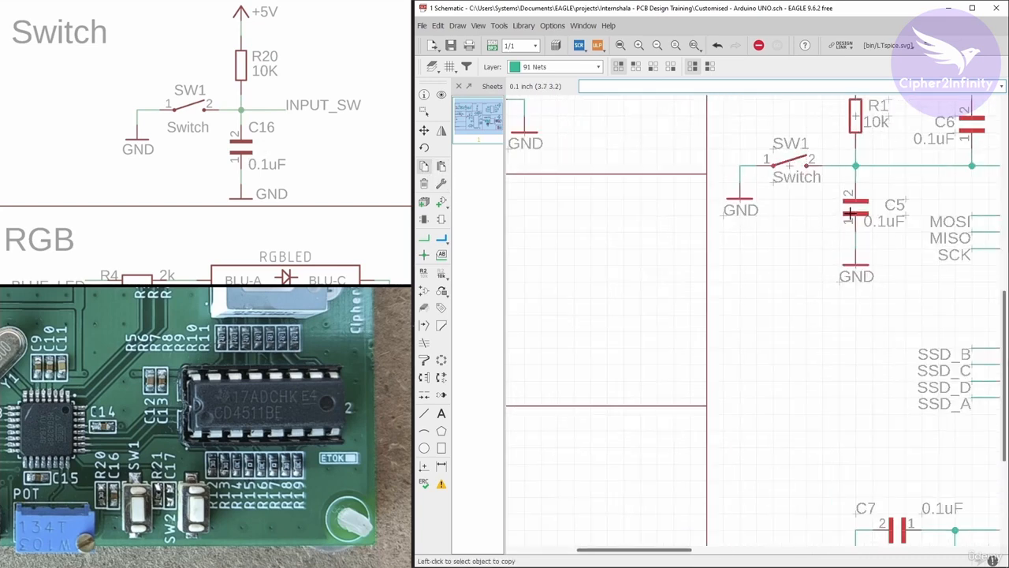
{"action": "left_click", "coordinate": [855, 212]}
{"action": "scroll", "coordinate": [859, 205], "scroll_direction": "down", "scroll_amount": 3}
{"action": "scroll", "coordinate": [654, 259], "scroll_direction": "up", "scroll_amount": 4}
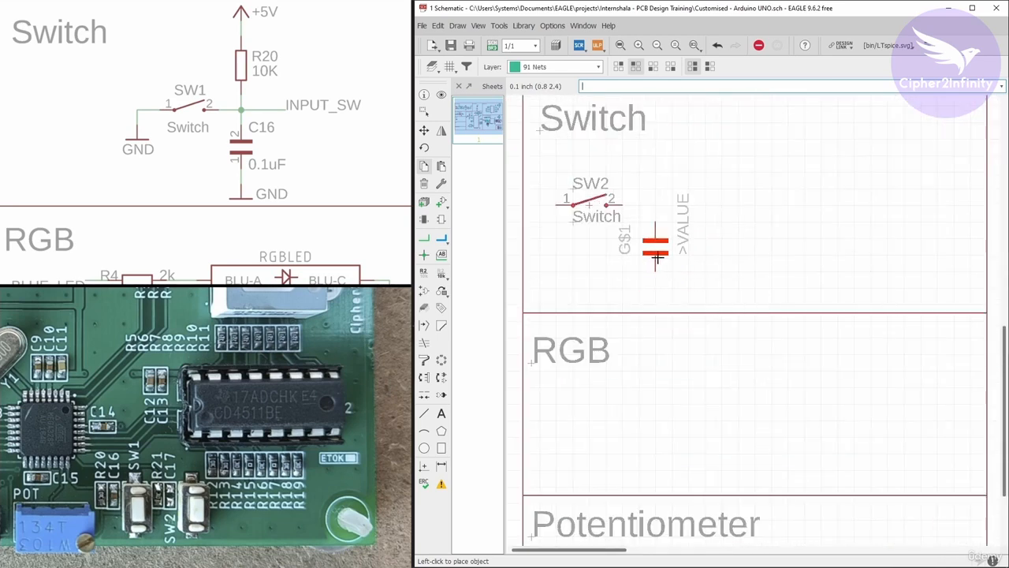
{"action": "left_click", "coordinate": [656, 257]}
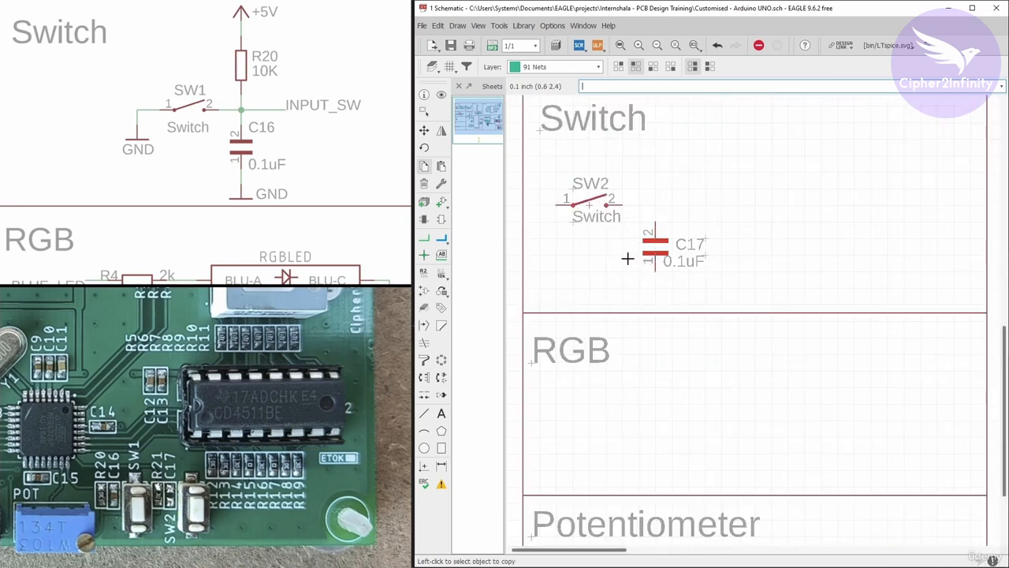
Copy the 10k resistor R1 from the MCU reset circuit and place it above the capacitor in the Switch section.
{"action": "scroll", "coordinate": [628, 258], "scroll_direction": "down", "scroll_amount": 3}
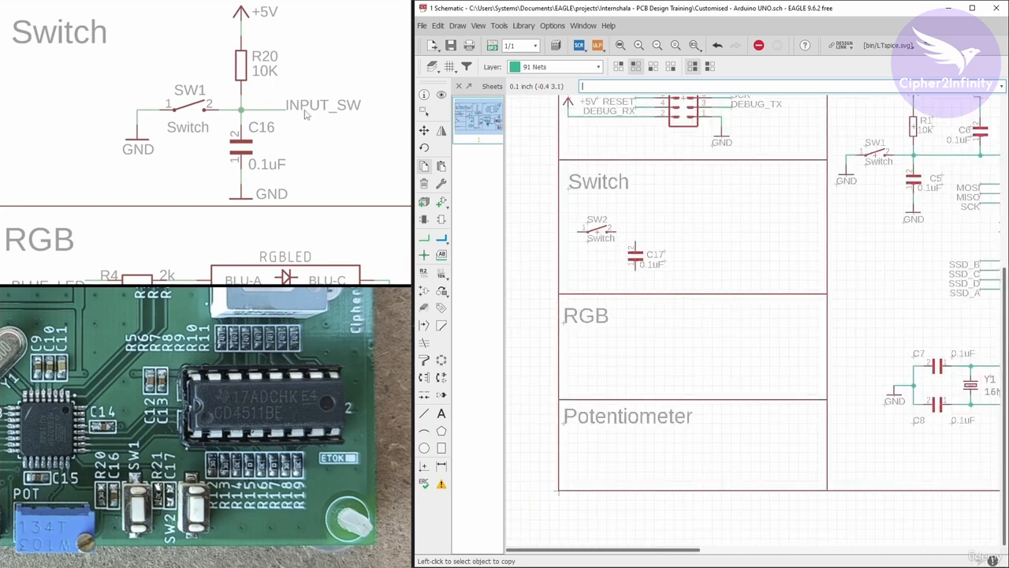
{"action": "scroll", "coordinate": [683, 219], "scroll_direction": "down", "scroll_amount": 2}
{"action": "scroll", "coordinate": [789, 186], "scroll_direction": "up", "scroll_amount": 4}
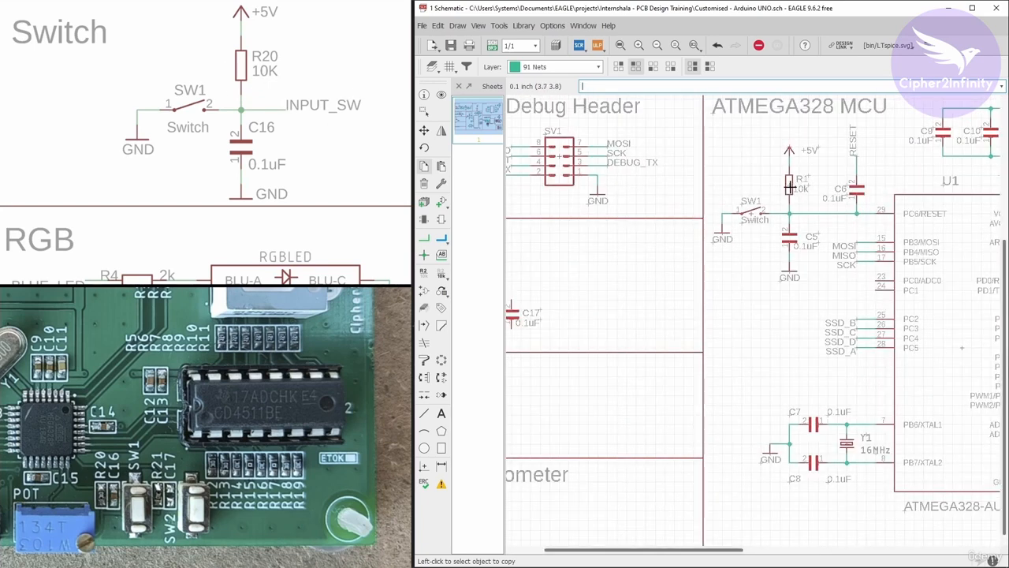
{"action": "left_click", "coordinate": [790, 186]}
{"action": "scroll", "coordinate": [791, 183], "scroll_direction": "down", "scroll_amount": 3}
{"action": "scroll", "coordinate": [686, 229], "scroll_direction": "up", "scroll_amount": 4}
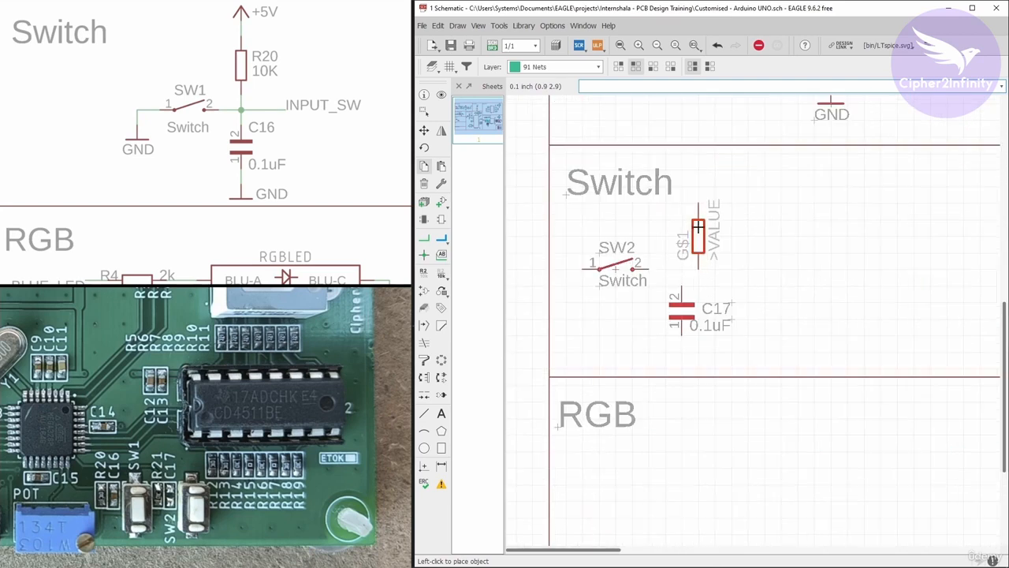
{"action": "left_click", "coordinate": [697, 224]}
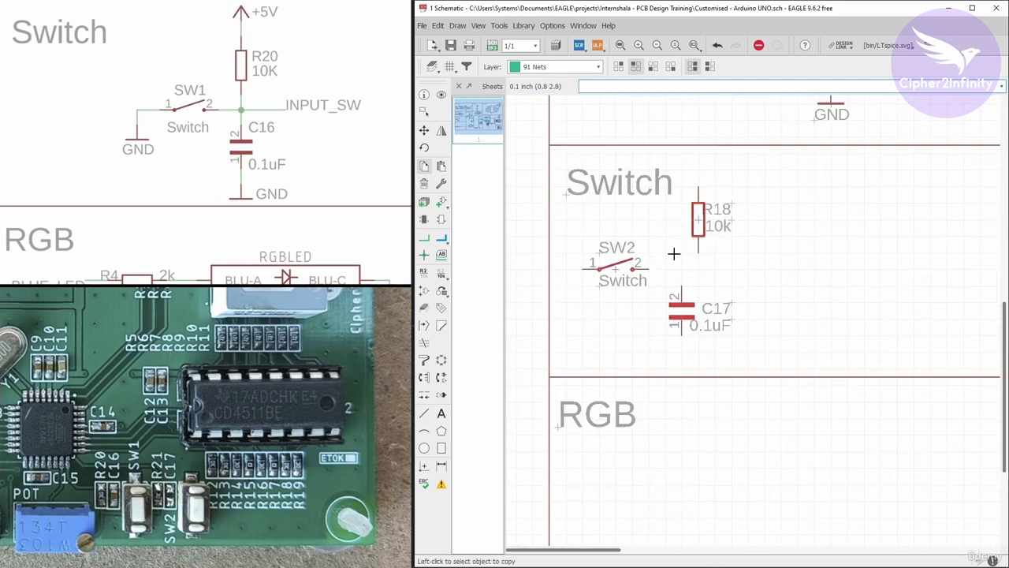
Copy the +5V supply symbol from the Prog / Debug Header block and place it above the Switch section's 10k resistor.
{"action": "scroll", "coordinate": [585, 304], "scroll_direction": "down", "scroll_amount": 5}
{"action": "scroll", "coordinate": [690, 213], "scroll_direction": "up", "scroll_amount": 5}
{"action": "scroll", "coordinate": [554, 234], "scroll_direction": "down", "scroll_amount": 4}
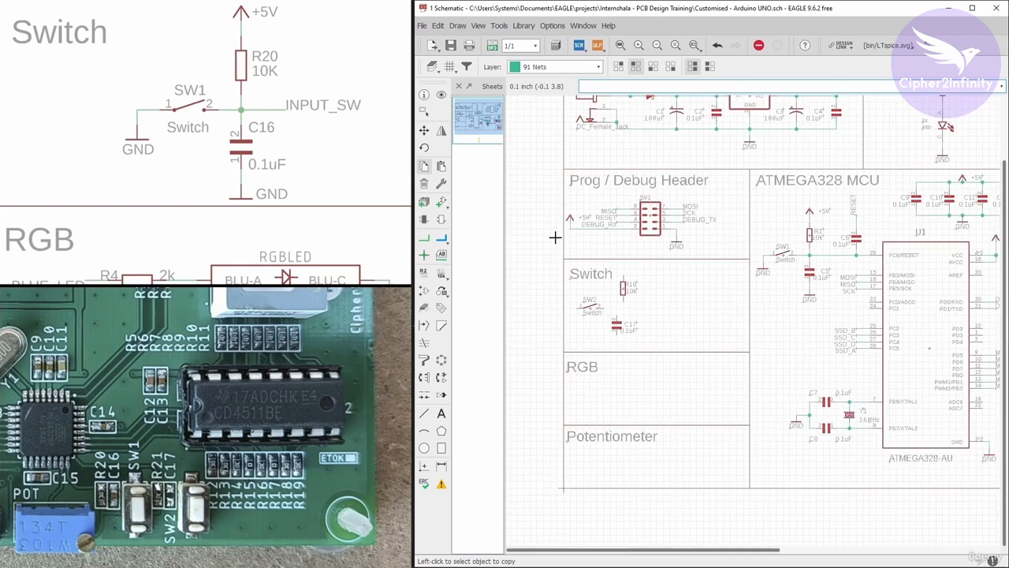
{"action": "scroll", "coordinate": [576, 212], "scroll_direction": "up", "scroll_amount": 5}
{"action": "left_click", "coordinate": [588, 189]}
{"action": "scroll", "coordinate": [584, 197], "scroll_direction": "down", "scroll_amount": 4}
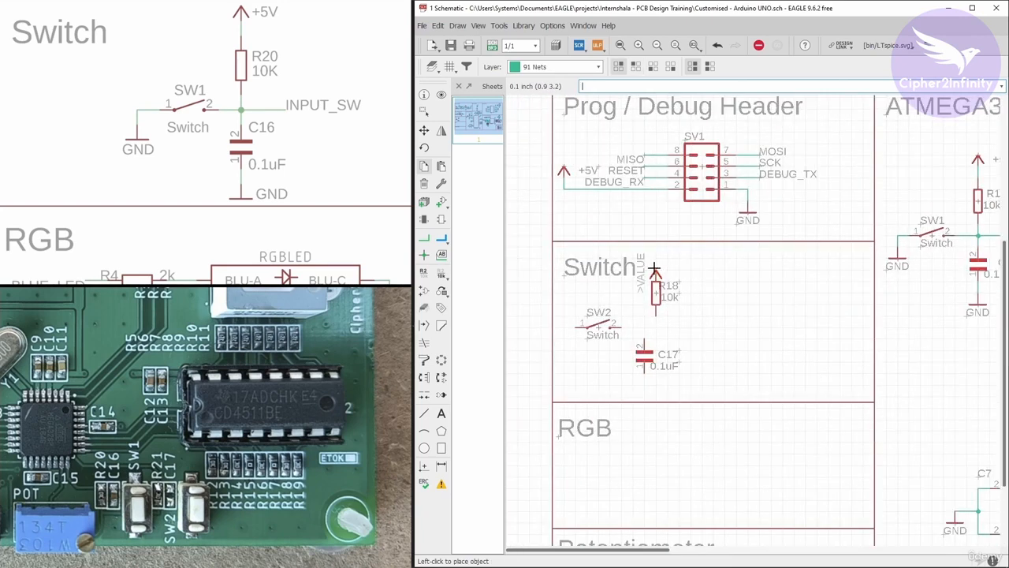
{"action": "scroll", "coordinate": [653, 246], "scroll_direction": "up", "scroll_amount": 4}
{"action": "left_click", "coordinate": [659, 240]}
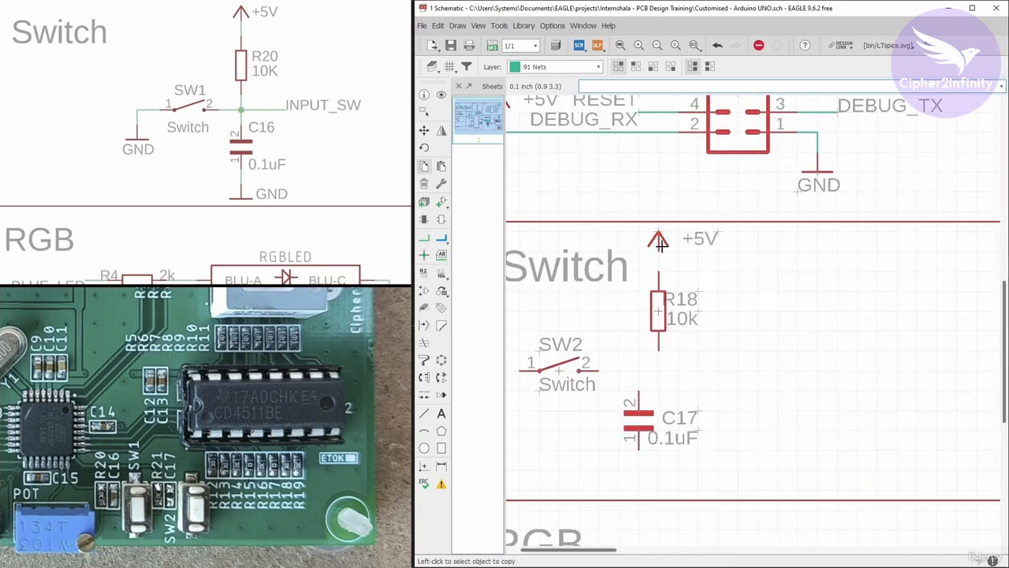
Copy the debug header's GND symbol and place it directly below the 0.1uF capacitor in the Switch section.
{"action": "left_click", "coordinate": [817, 172]}
{"action": "scroll", "coordinate": [731, 153], "scroll_direction": "down", "scroll_amount": 4}
{"action": "scroll", "coordinate": [688, 342], "scroll_direction": "up", "scroll_amount": 3}
{"action": "scroll", "coordinate": [696, 291], "scroll_direction": "up", "scroll_amount": 3}
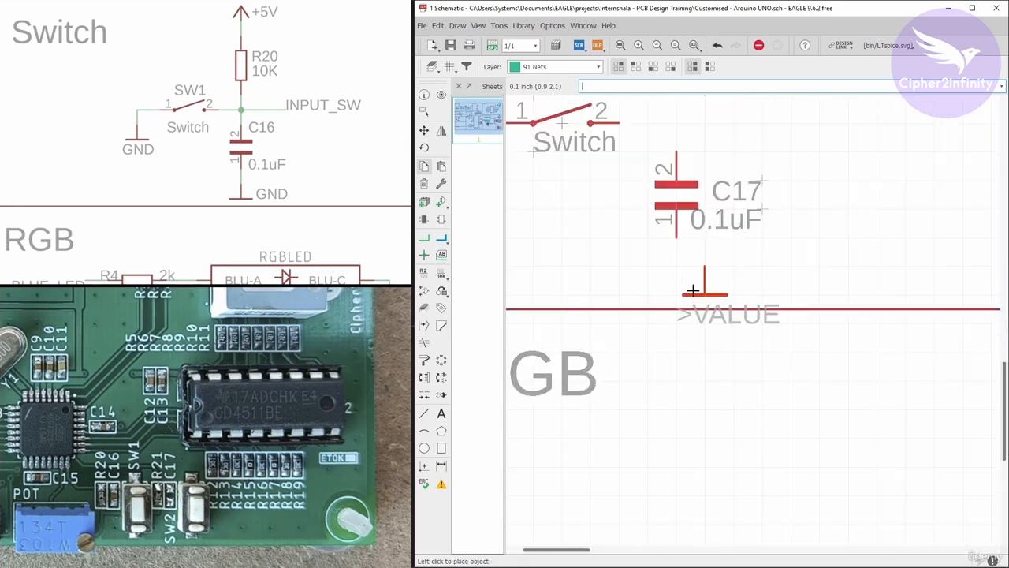
{"action": "left_click", "coordinate": [676, 289]}
{"action": "scroll", "coordinate": [654, 280], "scroll_direction": "down", "scroll_amount": 4}
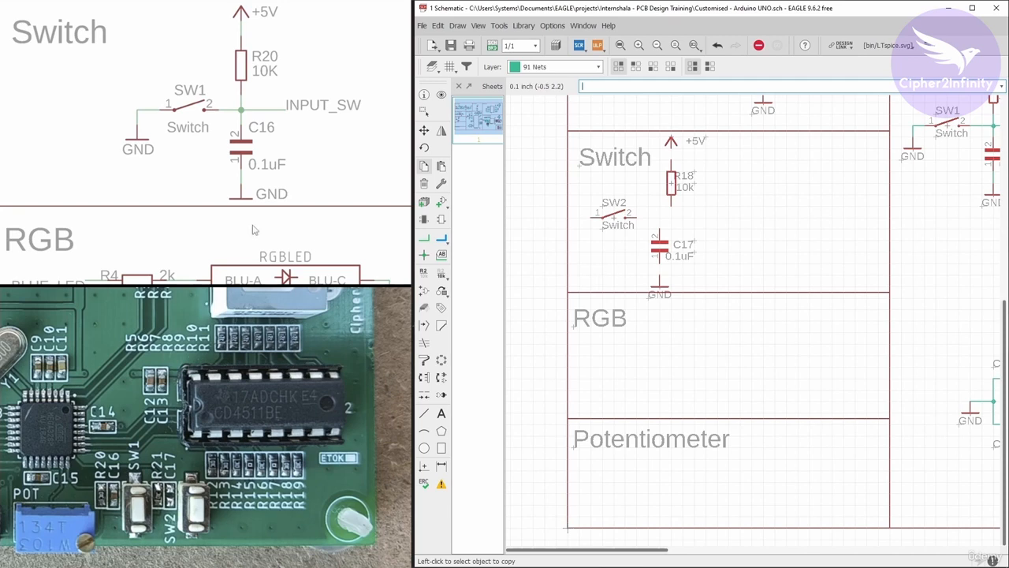
Review the RGB block in the reference schematic and browse the part libraries for a matching RGB LED.
{"action": "left_click_drag", "start_coordinate": [251, 231], "coordinate": [253, 106]}
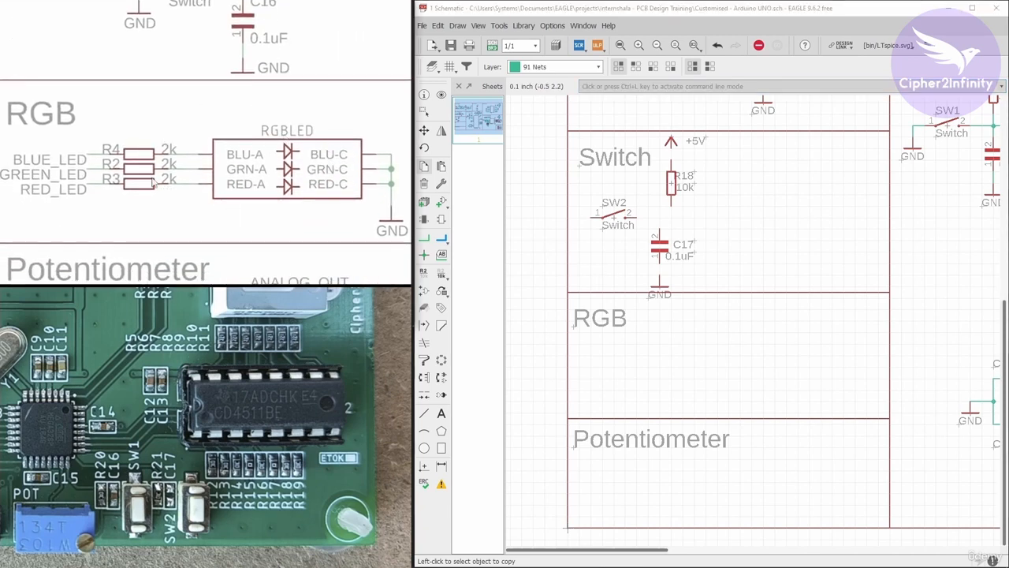
{"action": "left_click", "coordinate": [439, 207]}
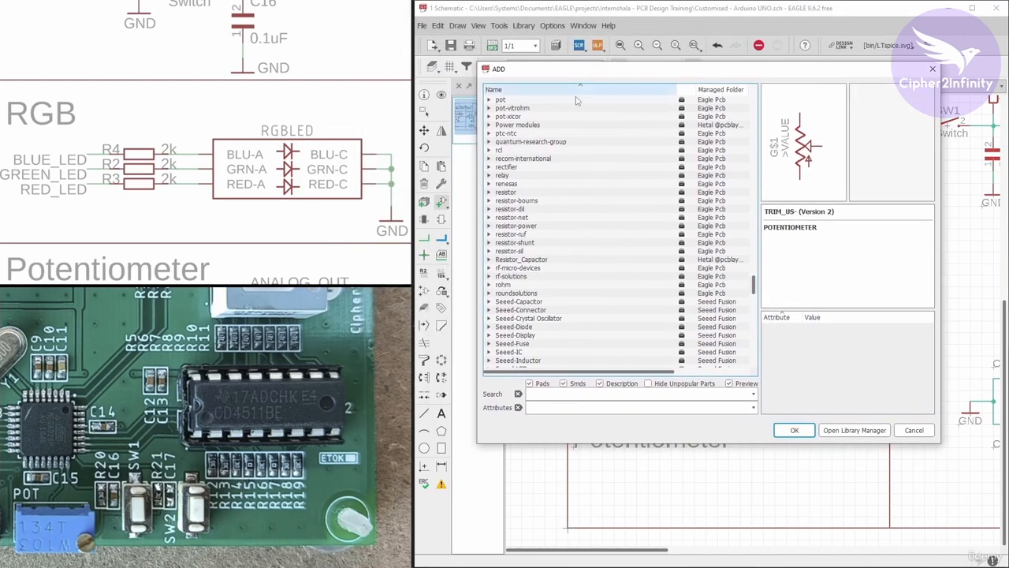
{"action": "scroll", "coordinate": [511, 210], "scroll_direction": "down", "scroll_amount": 20}
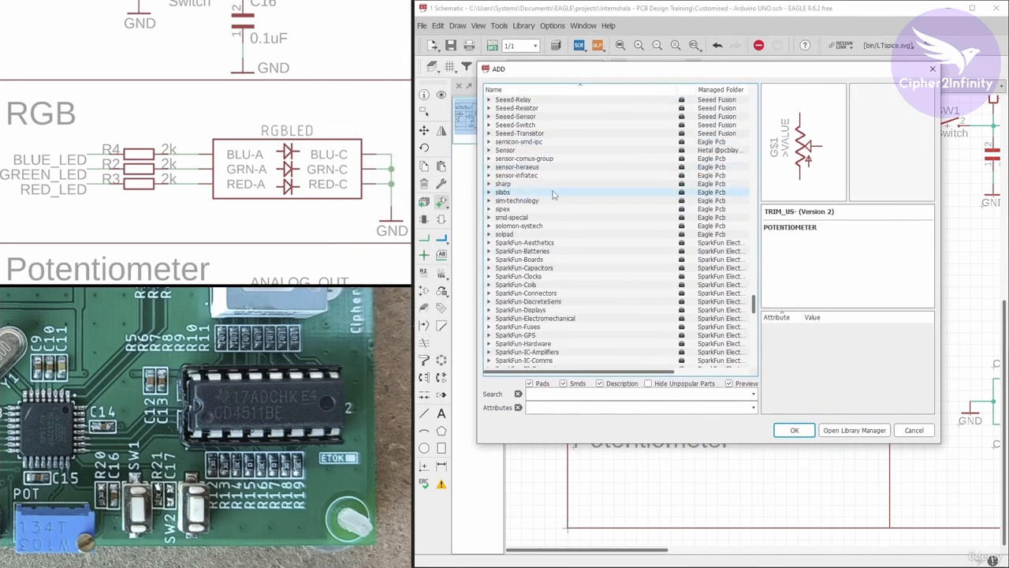
{"action": "scroll", "coordinate": [553, 195], "scroll_direction": "down", "scroll_amount": 6}
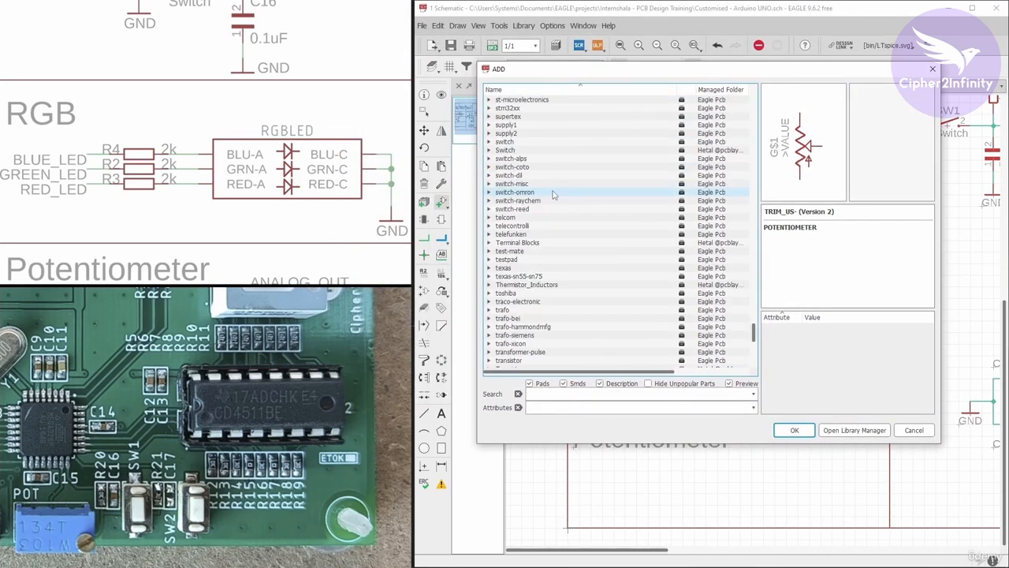
{"action": "scroll", "coordinate": [553, 195], "scroll_direction": "up", "scroll_amount": 7}
{"action": "scroll", "coordinate": [553, 195], "scroll_direction": "up", "scroll_amount": 20}
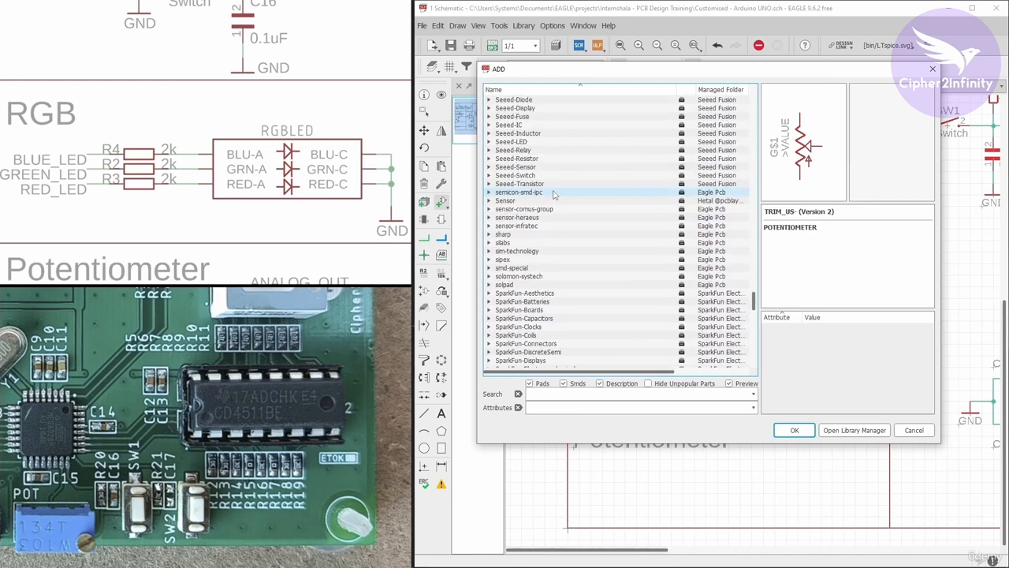
{"action": "scroll", "coordinate": [553, 194], "scroll_direction": "up", "scroll_amount": 5}
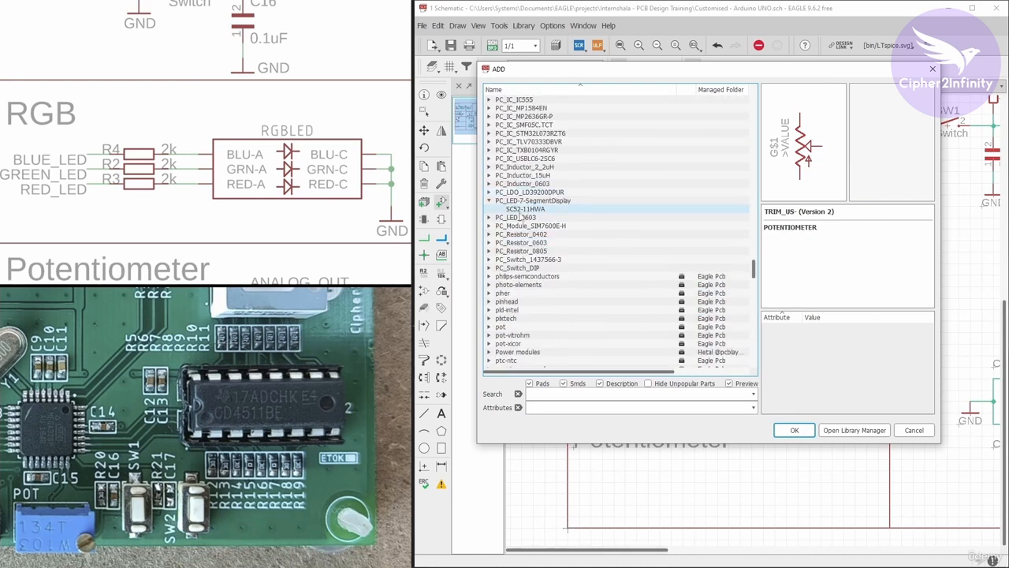
{"action": "left_click", "coordinate": [490, 201]}
{"action": "left_click", "coordinate": [490, 202]}
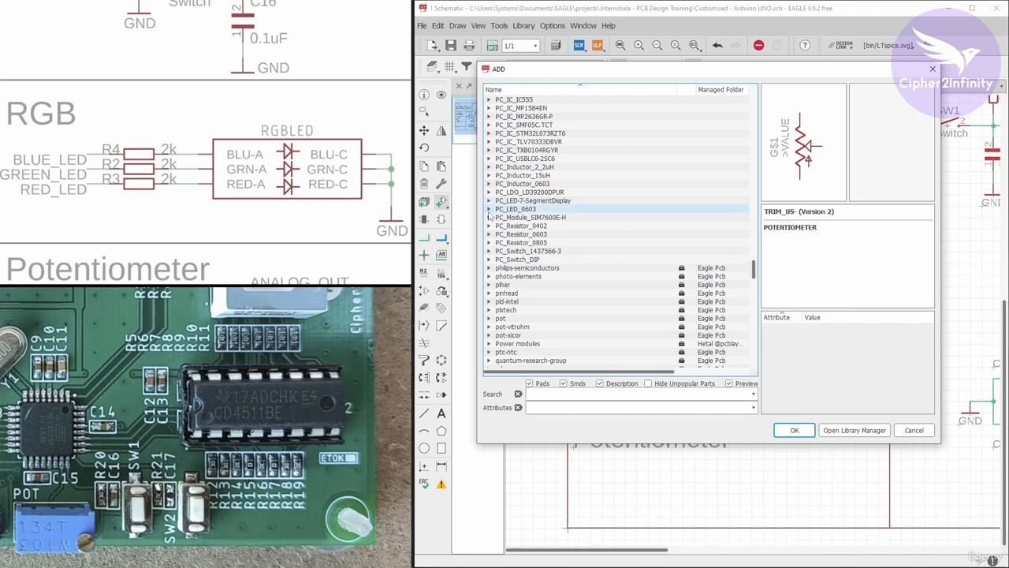
{"action": "scroll", "coordinate": [504, 205], "scroll_direction": "up", "scroll_amount": 1}
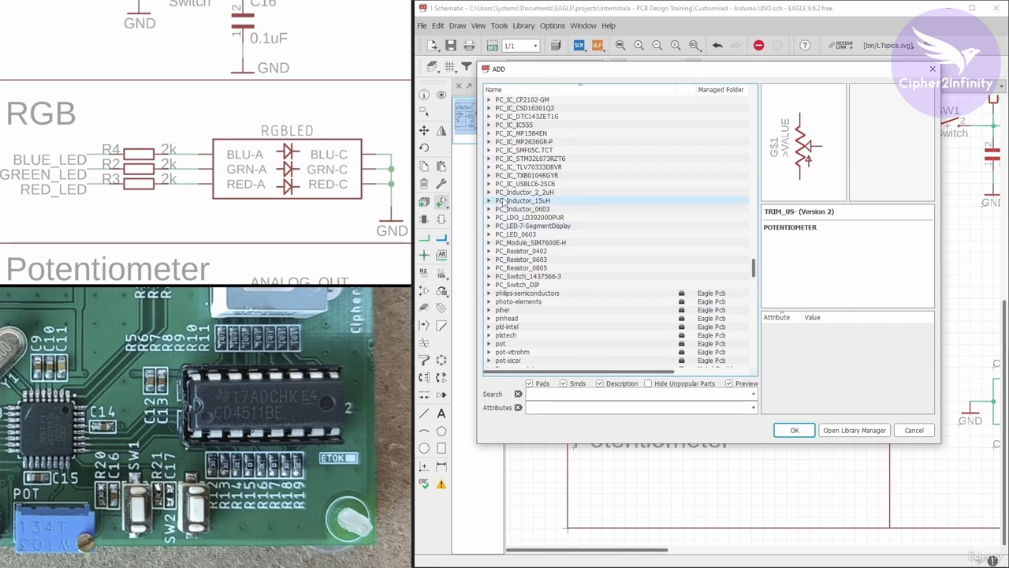
{"action": "scroll", "coordinate": [504, 204], "scroll_direction": "up", "scroll_amount": 3}
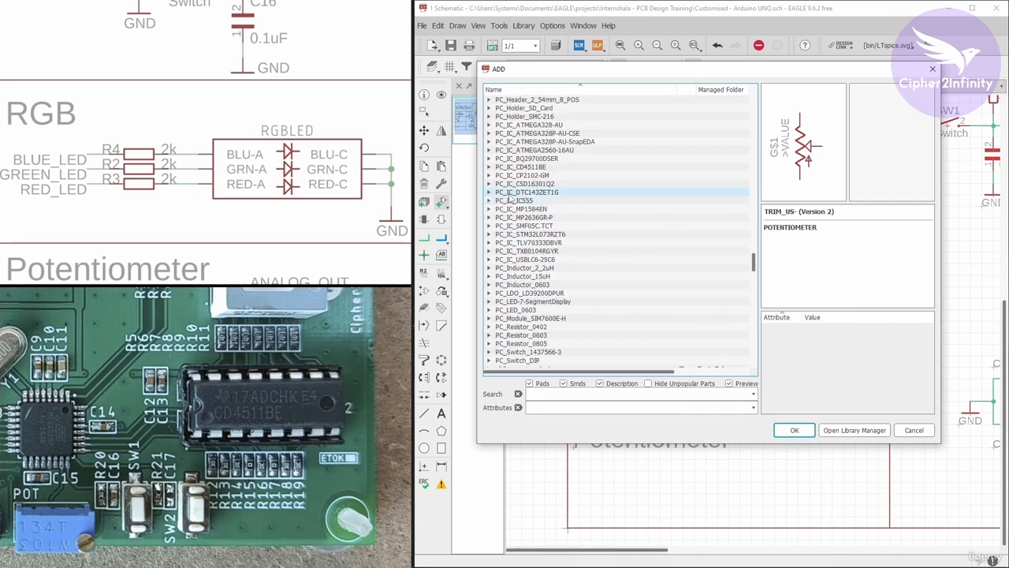
{"action": "scroll", "coordinate": [573, 289], "scroll_direction": "down", "scroll_amount": 3}
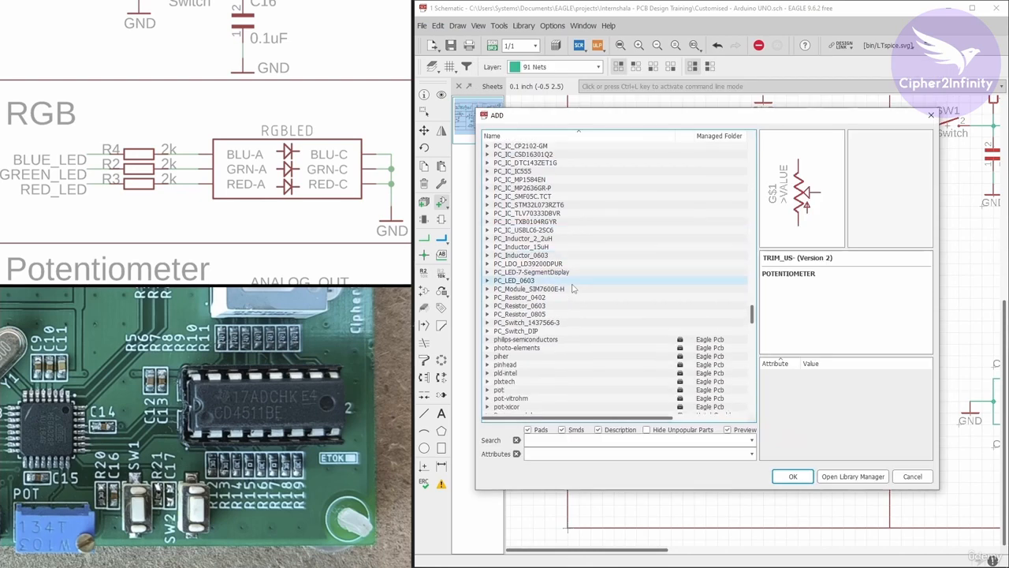
{"action": "scroll", "coordinate": [555, 253], "scroll_direction": "up", "scroll_amount": 2}
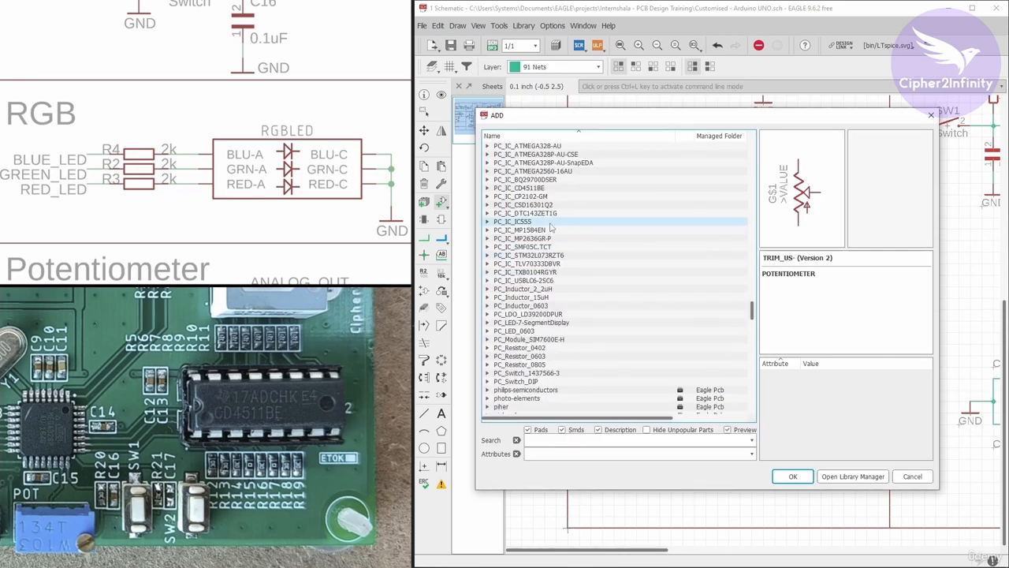
{"action": "scroll", "coordinate": [550, 227], "scroll_direction": "down", "scroll_amount": 15}
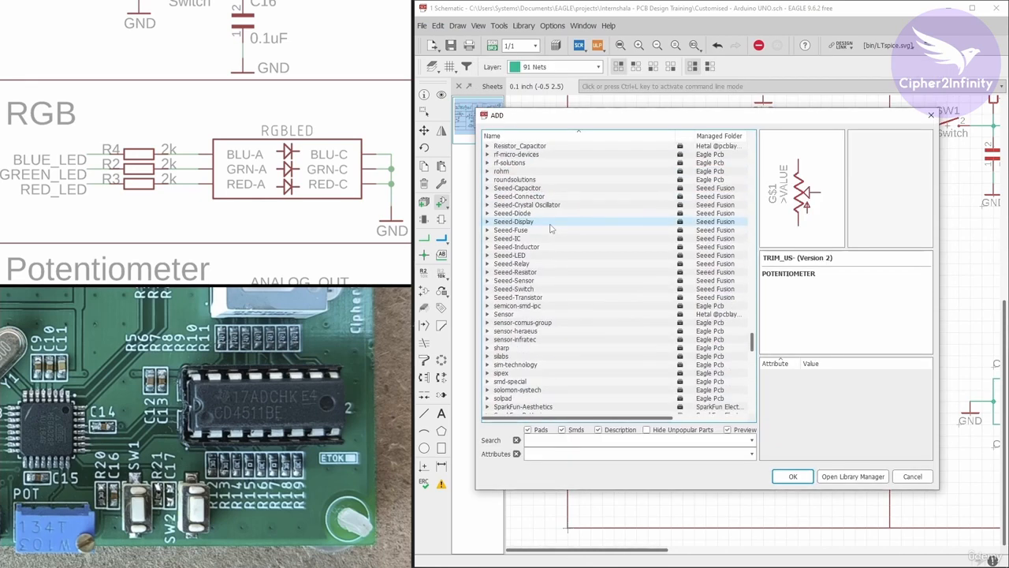
{"action": "scroll", "coordinate": [550, 227], "scroll_direction": "down", "scroll_amount": 15}
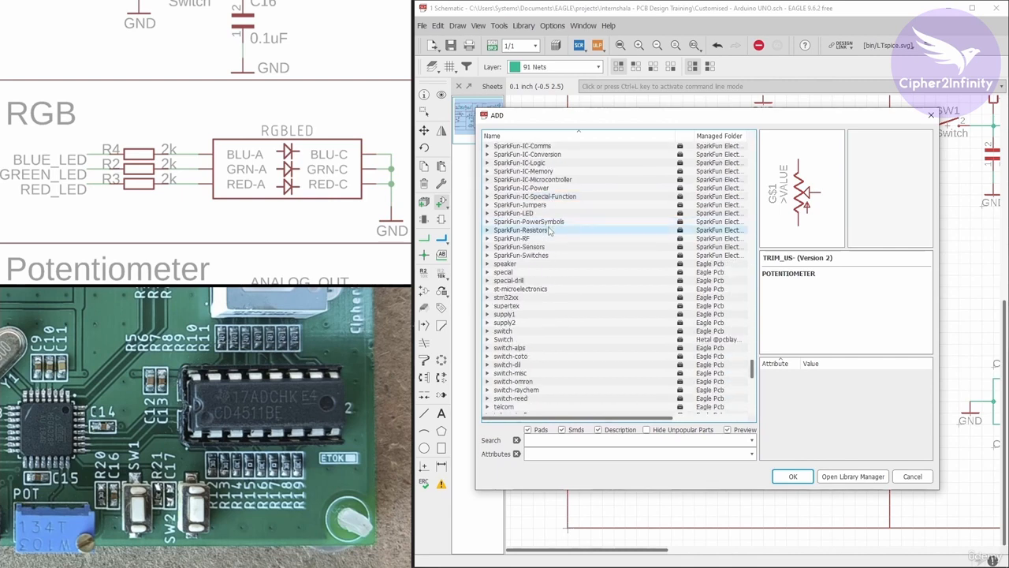
Choose the LED-RGBNO_IC variant of LED-RGB from the SparkFun-LED library as the part to add.
{"action": "left_click", "coordinate": [487, 213]}
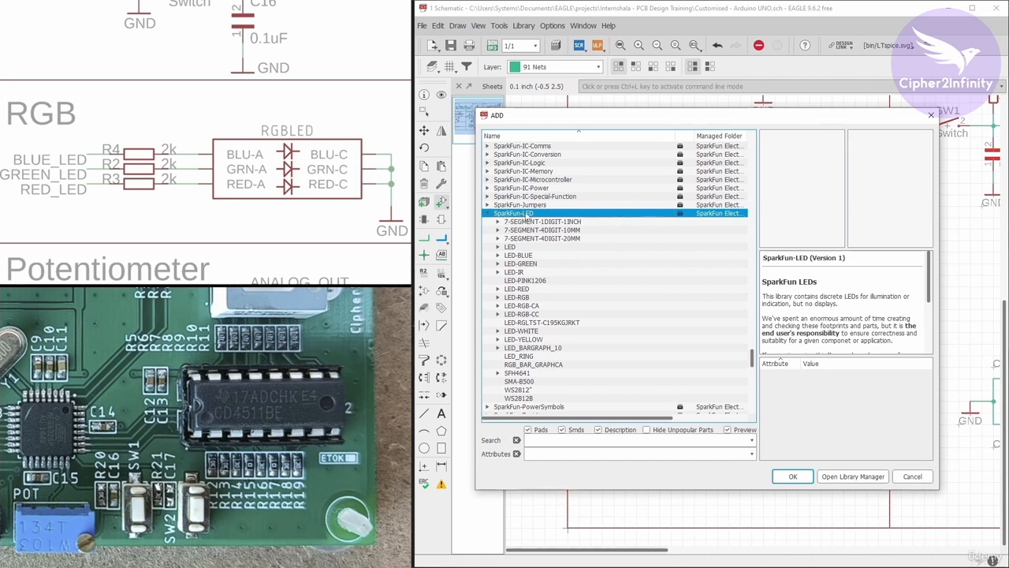
{"action": "scroll", "coordinate": [519, 248], "scroll_direction": "down", "scroll_amount": 1}
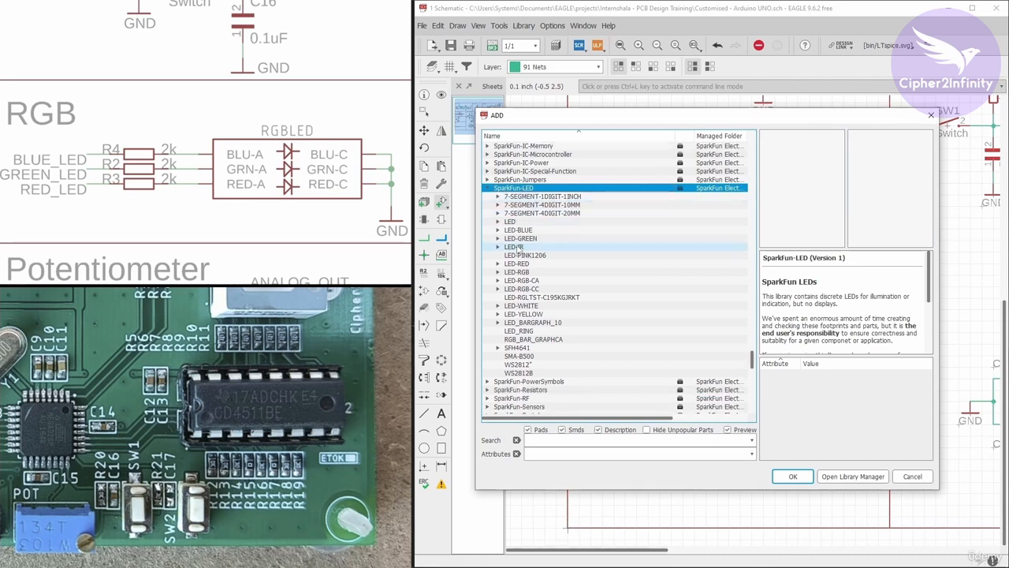
{"action": "double_click", "coordinate": [516, 272]}
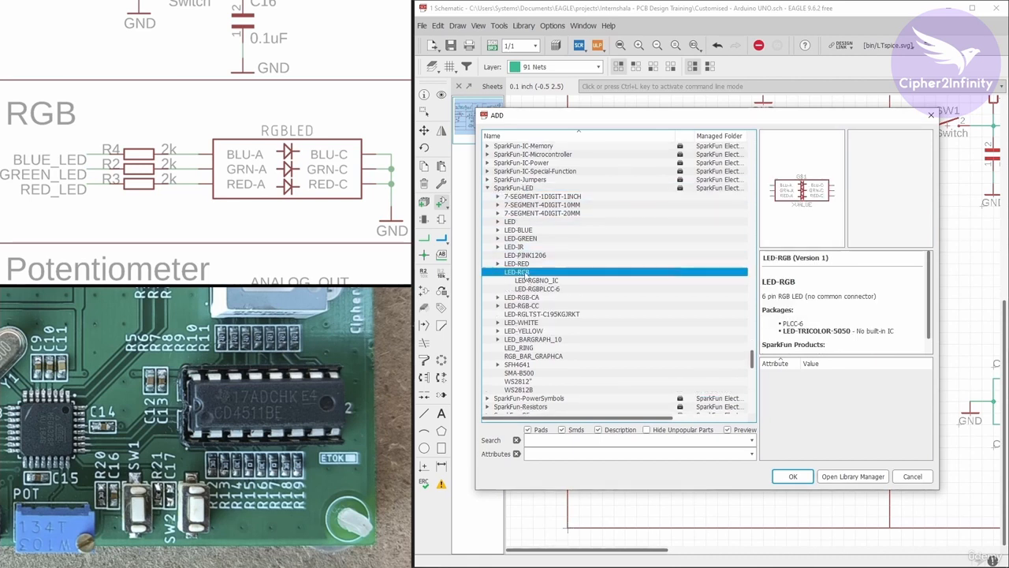
{"action": "left_click", "coordinate": [538, 281]}
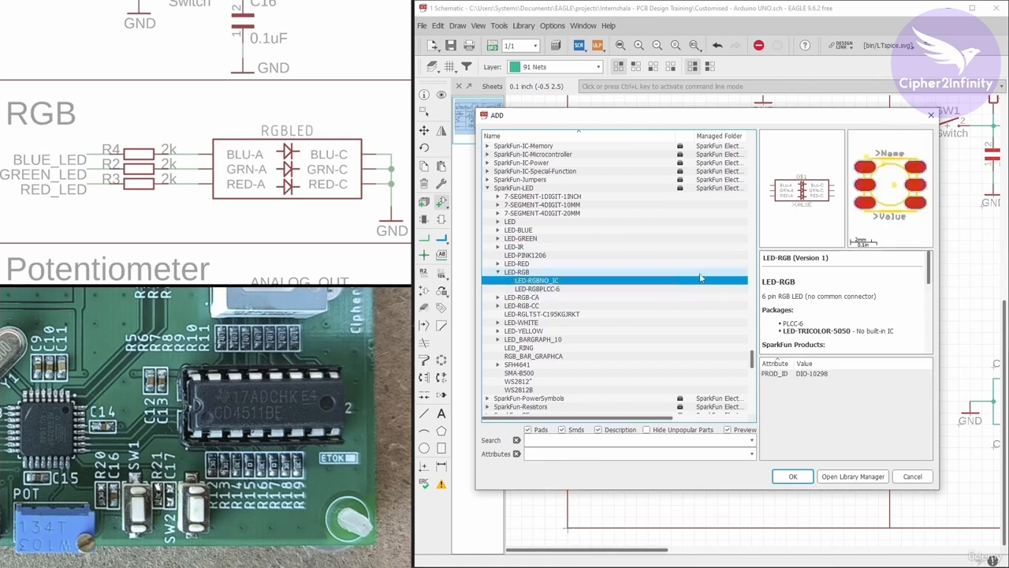
{"action": "left_click", "coordinate": [793, 476]}
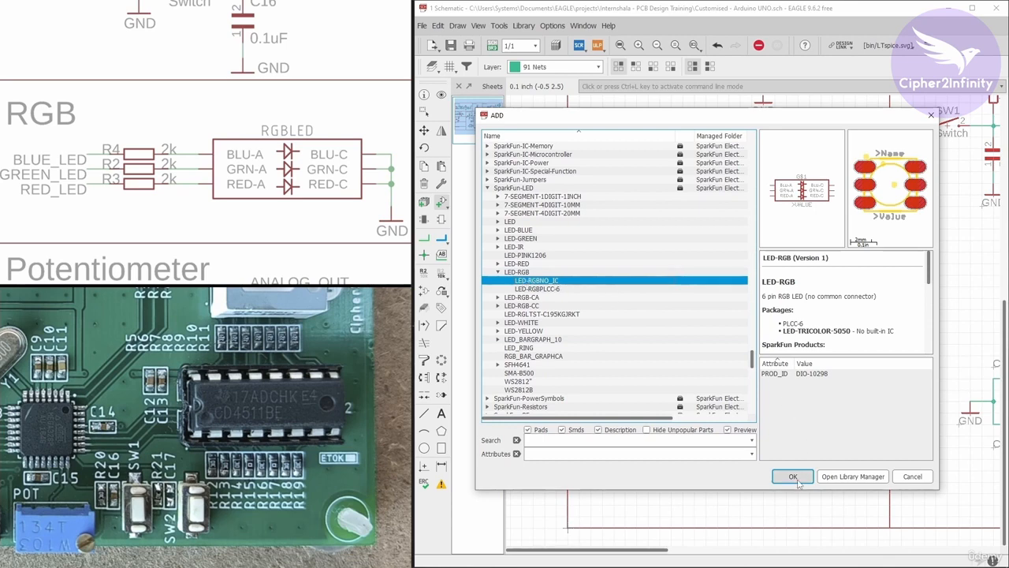
Place the LED-RGBNO_IC part in the middle of the RGB section and finish placing it.
{"action": "scroll", "coordinate": [705, 326], "scroll_direction": "down", "scroll_amount": 3}
{"action": "scroll", "coordinate": [693, 300], "scroll_direction": "up", "scroll_amount": 1}
{"action": "scroll", "coordinate": [693, 300], "scroll_direction": "up", "scroll_amount": 2}
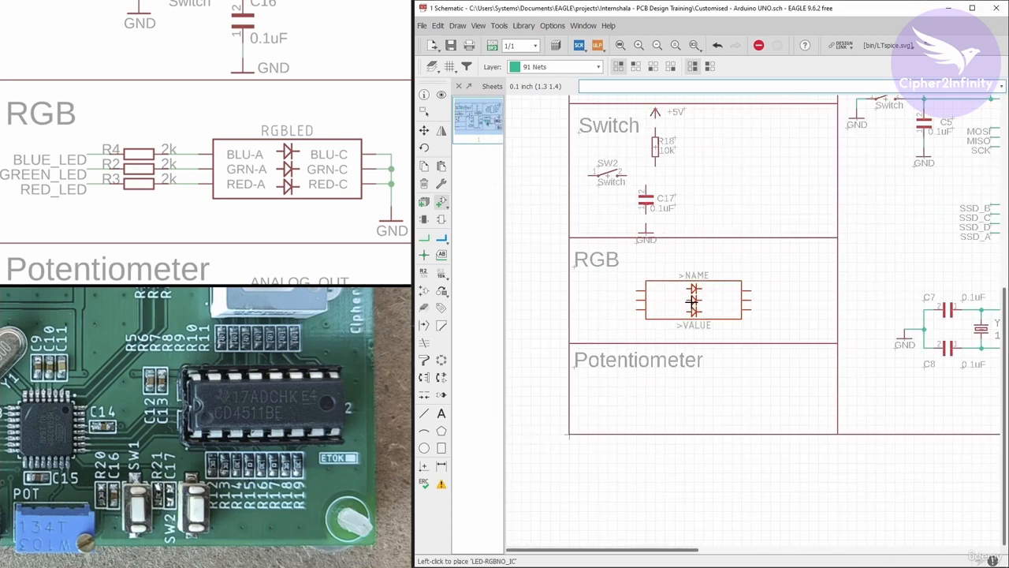
{"action": "scroll", "coordinate": [692, 299], "scroll_direction": "up", "scroll_amount": 1}
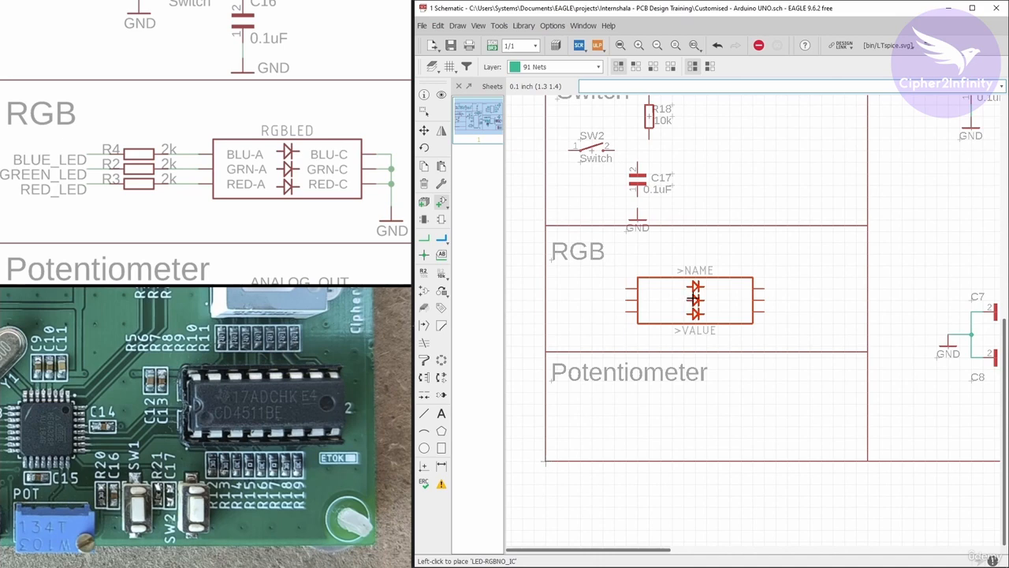
{"action": "scroll", "coordinate": [694, 298], "scroll_direction": "up", "scroll_amount": 1}
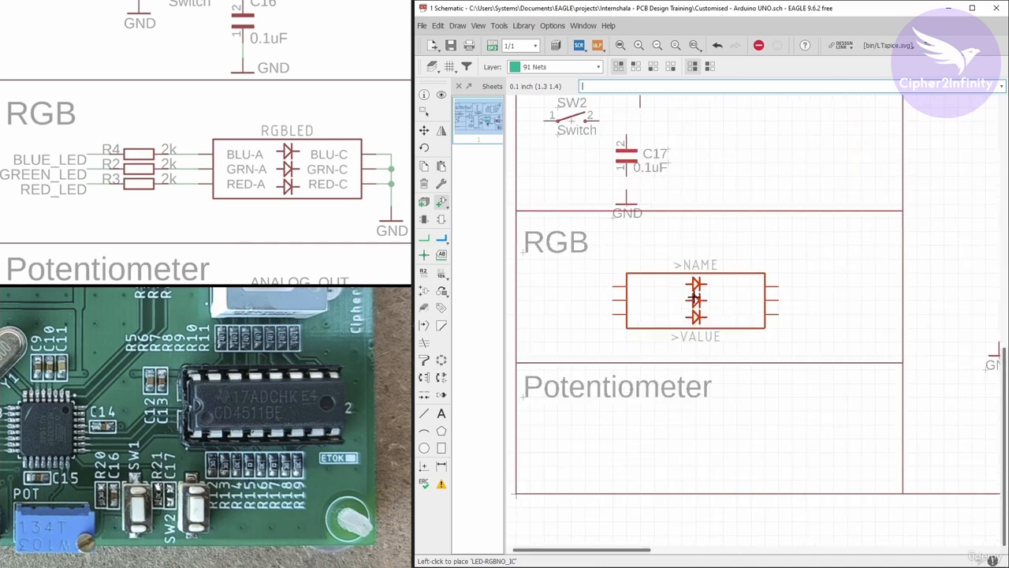
{"action": "left_click", "coordinate": [694, 299]}
{"action": "key", "text": "Escape"}
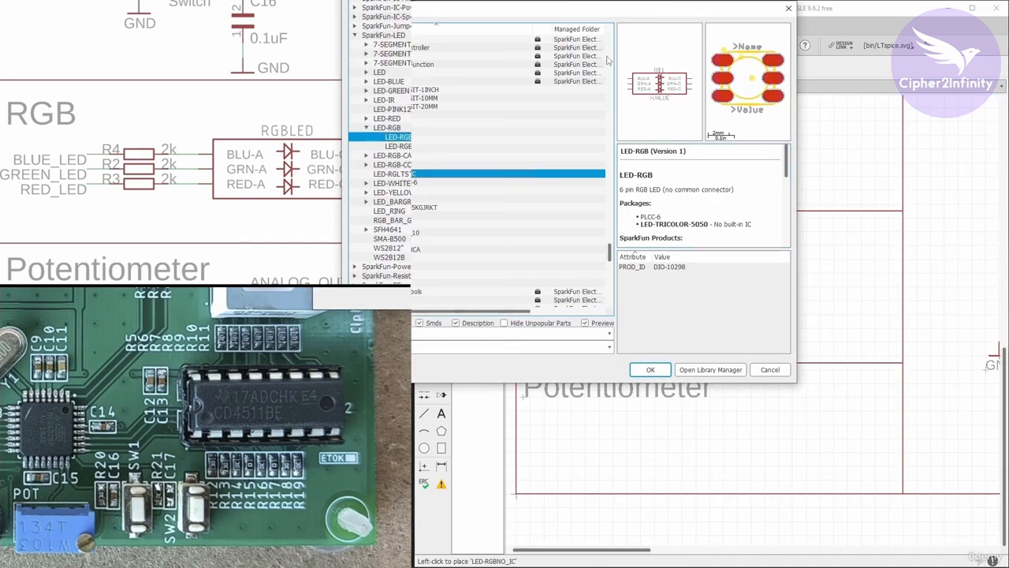
Collapse the SparkFun-LED library, find the pot library and expand its TRIM_US- device to list the variants.
{"action": "left_click_drag", "start_coordinate": [595, 12], "coordinate": [749, 79]}
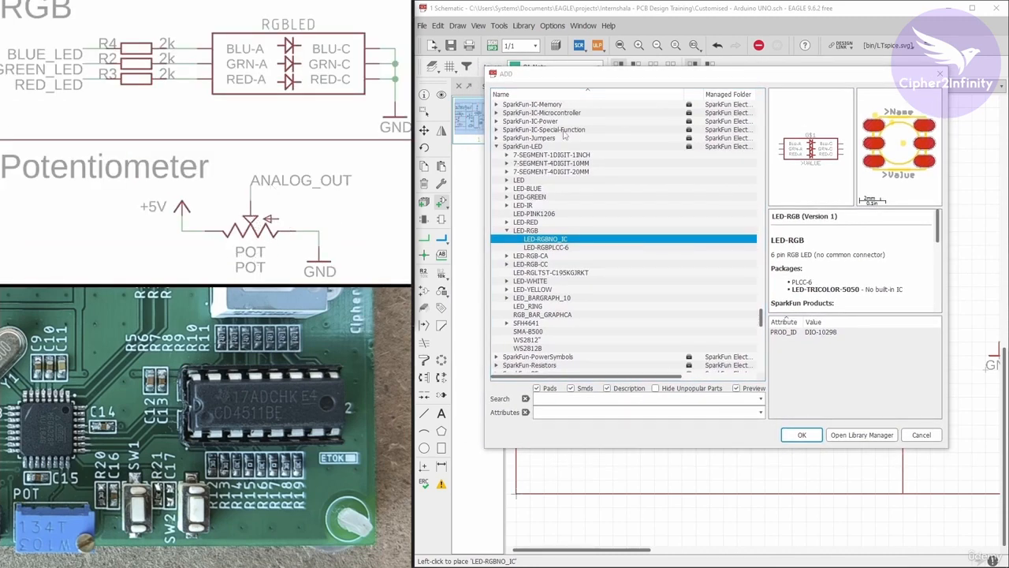
{"action": "left_click", "coordinate": [496, 146]}
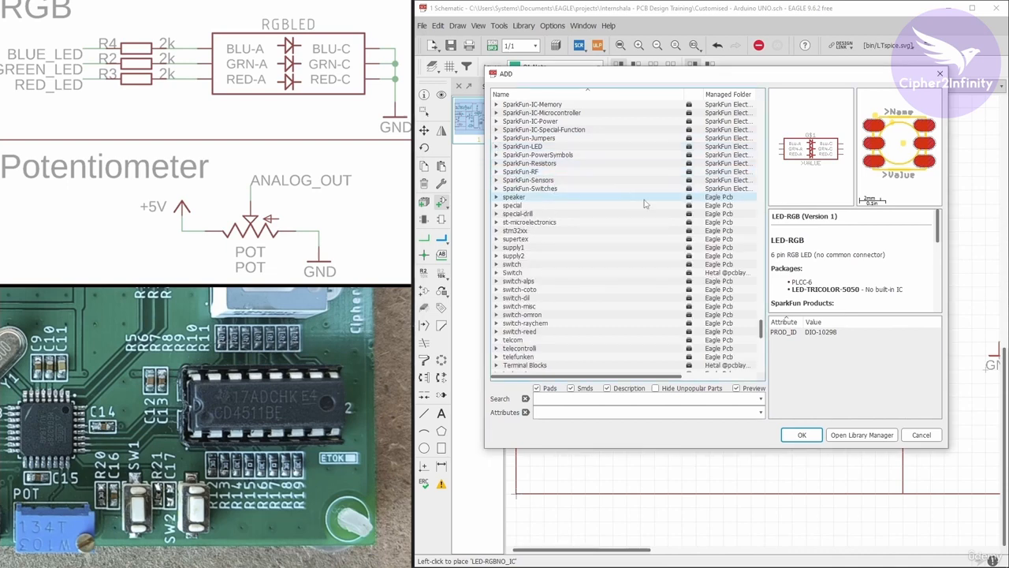
{"action": "scroll", "coordinate": [649, 206], "scroll_direction": "down", "scroll_amount": 8}
{"action": "scroll", "coordinate": [649, 213], "scroll_direction": "up", "scroll_amount": 20}
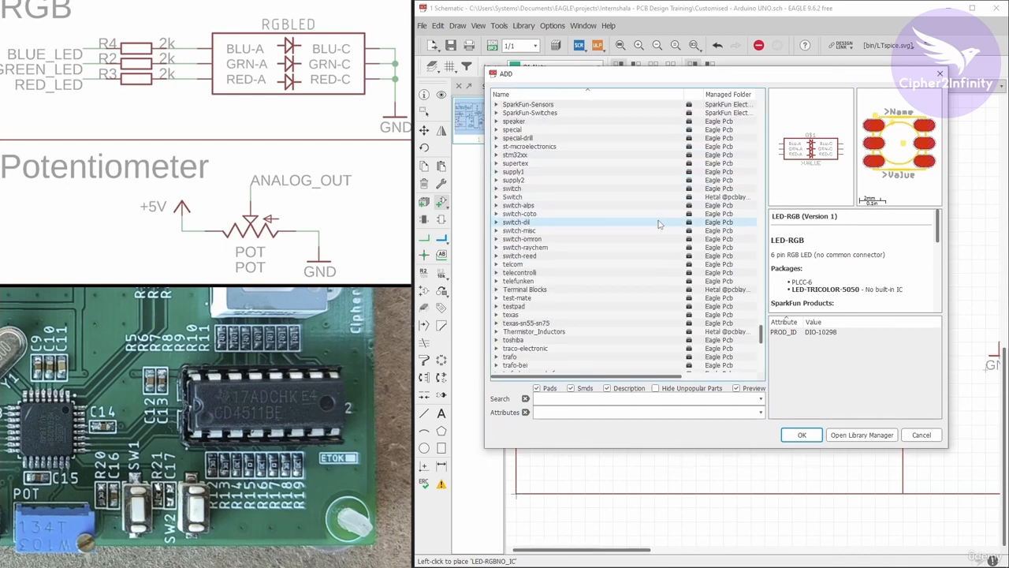
{"action": "scroll", "coordinate": [576, 221], "scroll_direction": "up", "scroll_amount": 15}
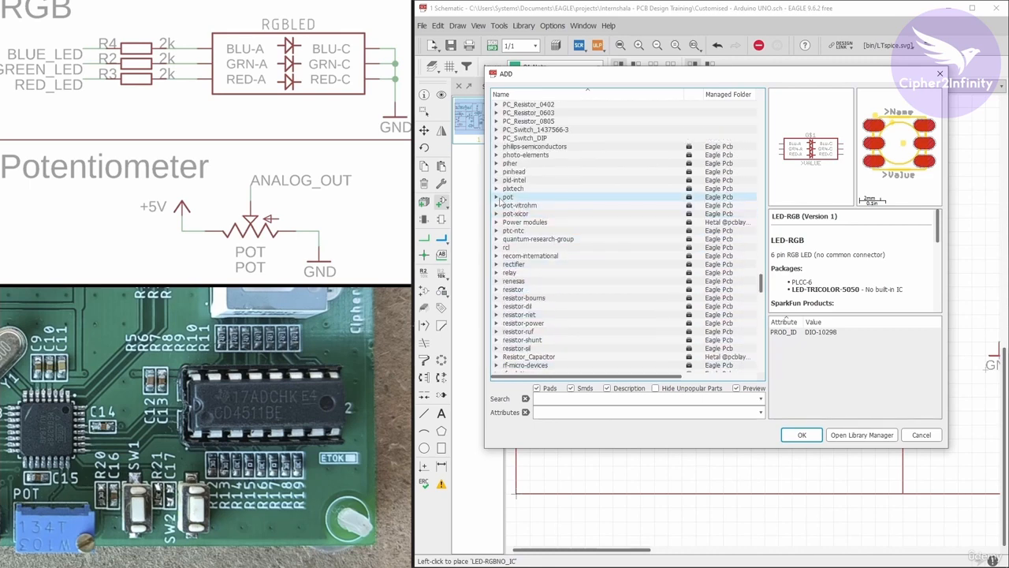
{"action": "scroll", "coordinate": [496, 204], "scroll_direction": "up", "scroll_amount": 1}
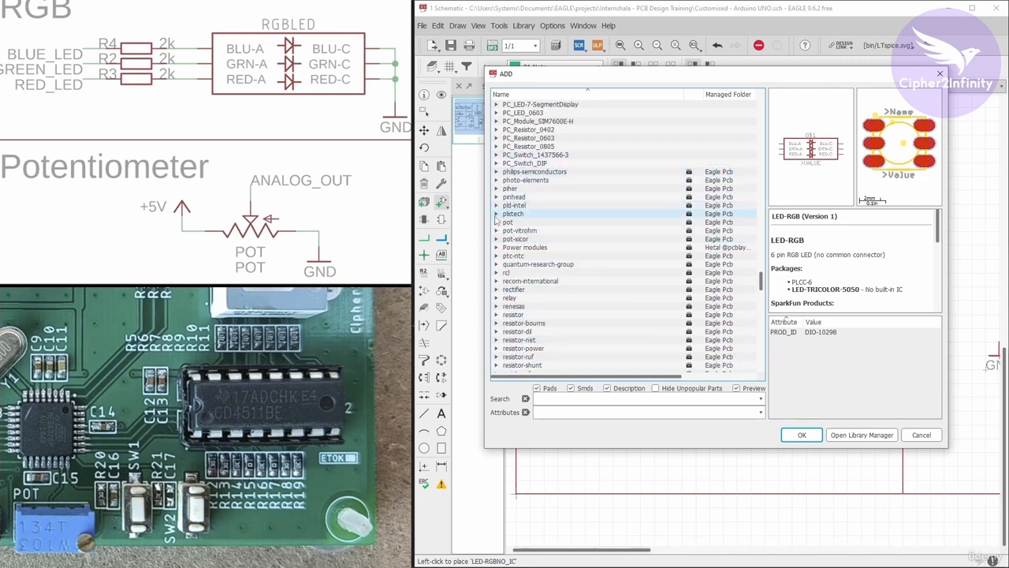
{"action": "left_click", "coordinate": [495, 225]}
{"action": "scroll", "coordinate": [509, 212], "scroll_direction": "down", "scroll_amount": 1}
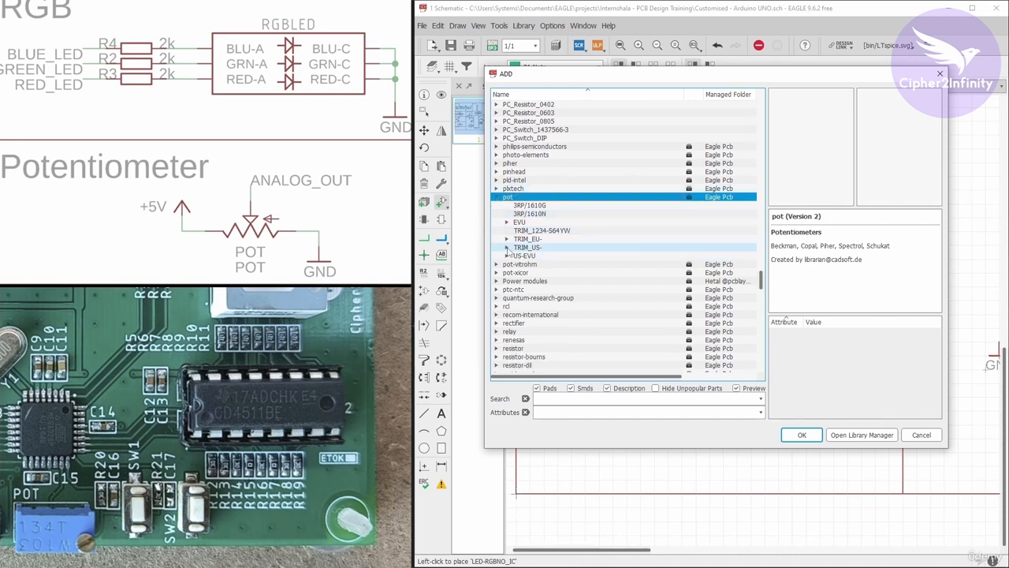
{"action": "left_click", "coordinate": [506, 248]}
{"action": "left_click", "coordinate": [563, 113]}
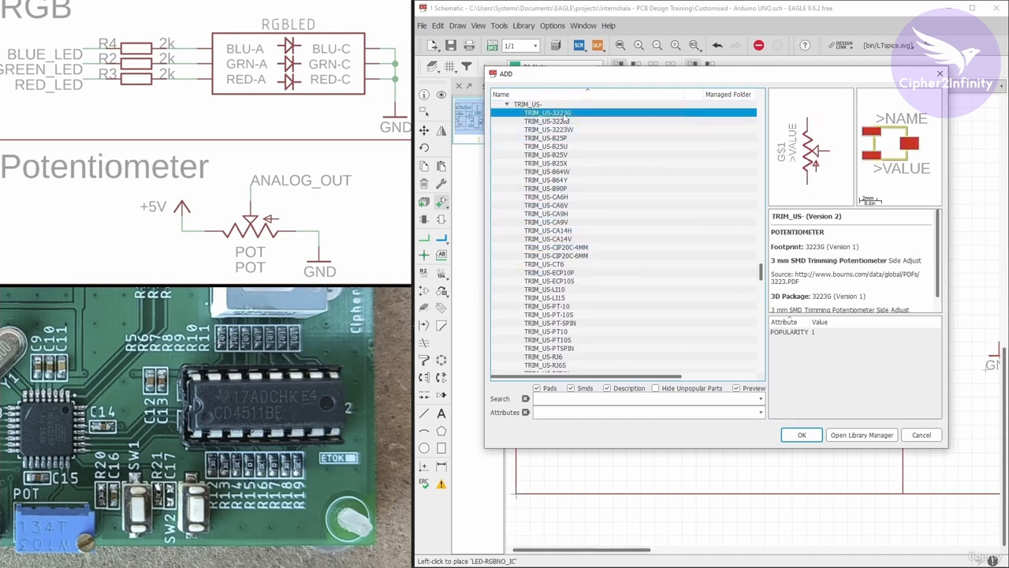
Compare the footprints of the TRIM_US- potentiometer variants against the trimmer on the reference board.
{"action": "key", "text": "Down"}
{"action": "key", "text": "Down"}
{"action": "key", "text": "Down"}
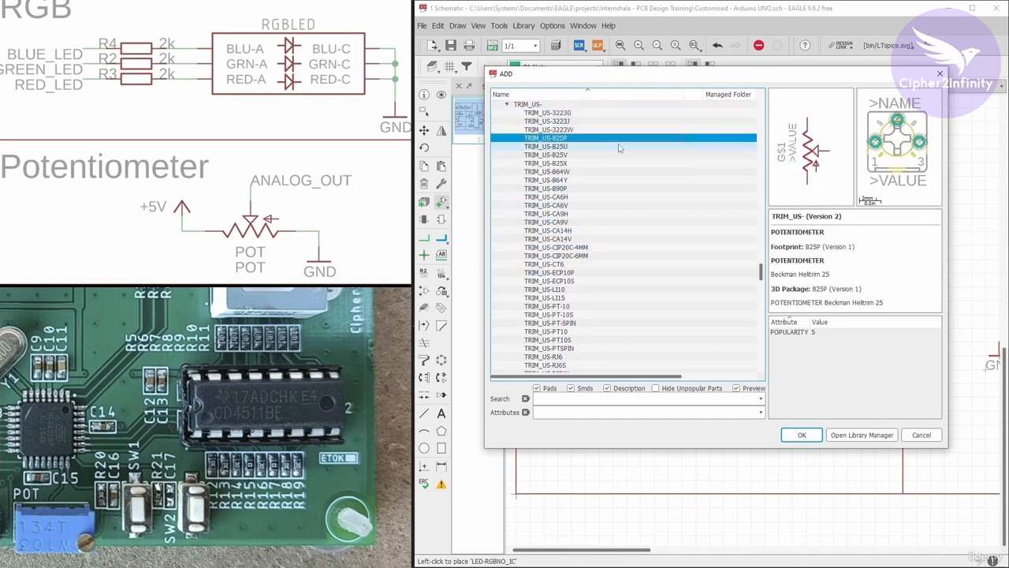
{"action": "key", "text": "Down"}
{"action": "key", "text": "Down"}
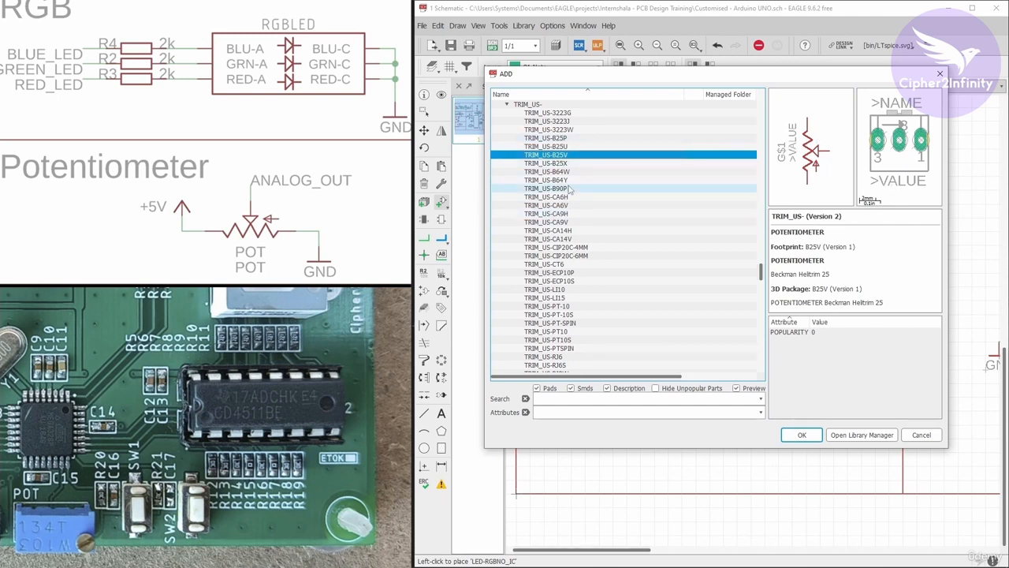
{"action": "key", "text": "Down"}
{"action": "key", "text": "Down"}
{"action": "key", "text": "Down"}
{"action": "key", "text": "Down"}
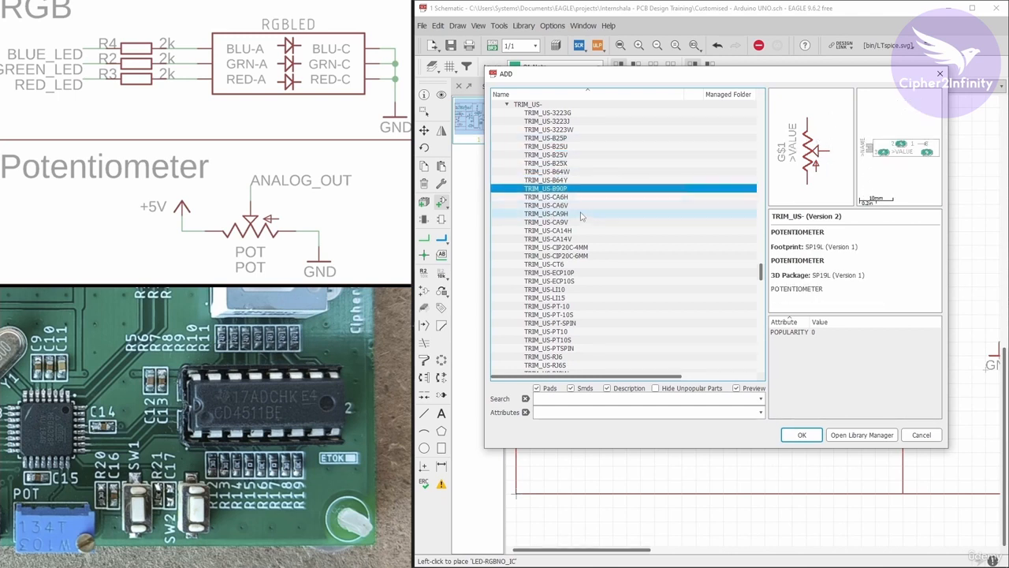
{"action": "scroll", "coordinate": [574, 270], "scroll_direction": "down", "scroll_amount": 3}
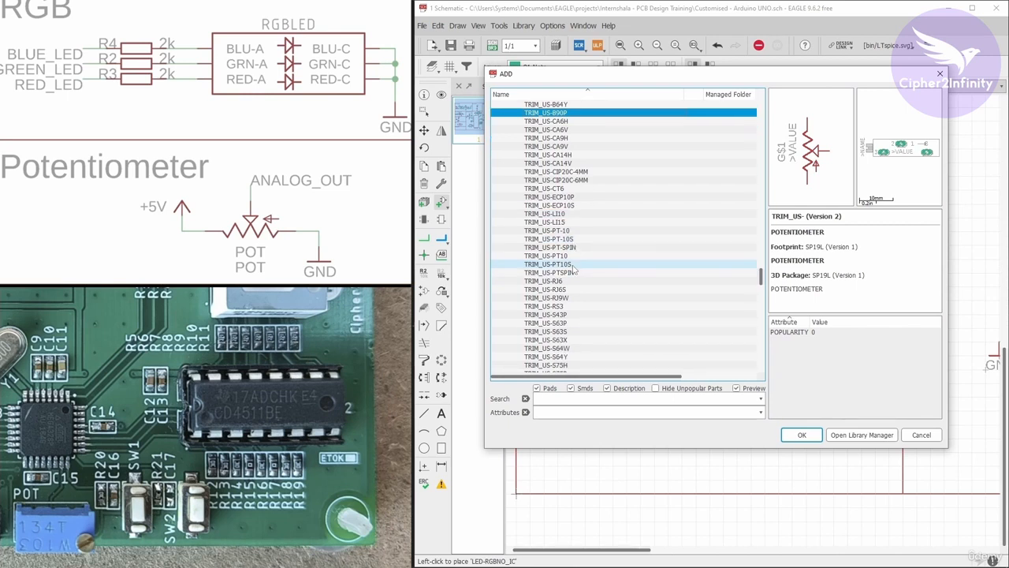
{"action": "key", "text": "Down"}
{"action": "key", "text": "Down"}
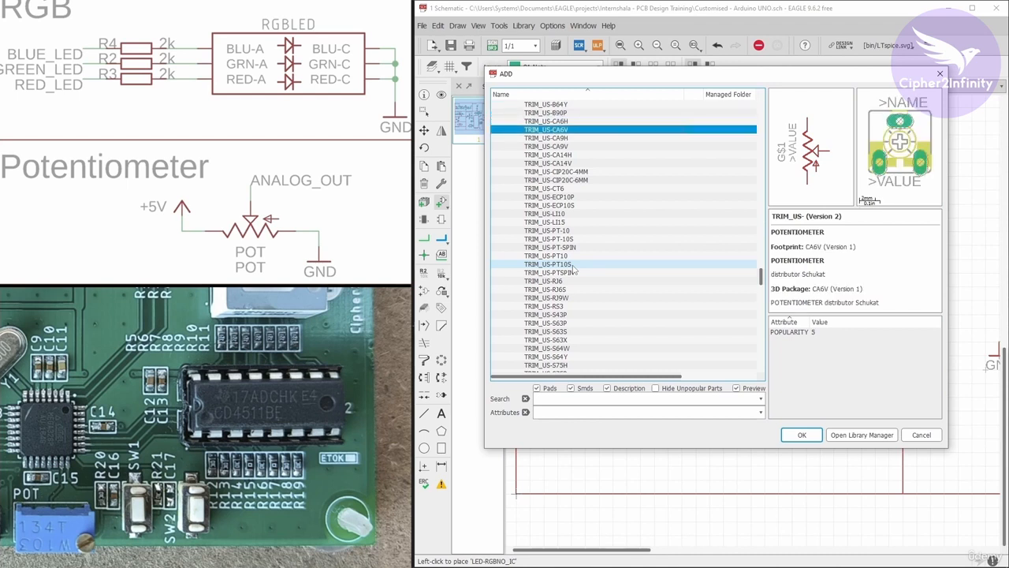
{"action": "key", "text": "Down"}
{"action": "key", "text": "Down"}
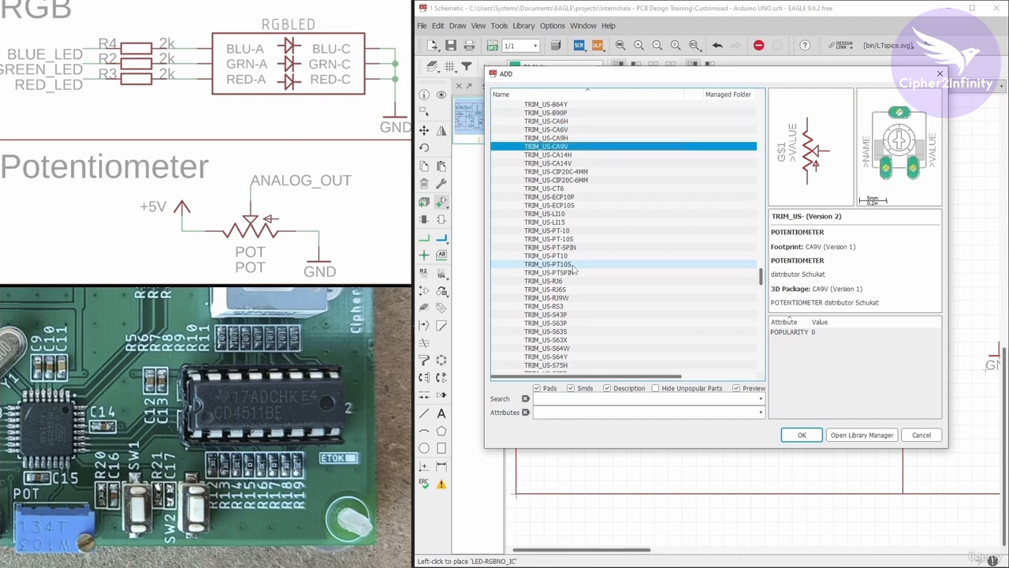
{"action": "key", "text": "Down"}
{"action": "scroll", "coordinate": [573, 270], "scroll_direction": "down", "scroll_amount": 3}
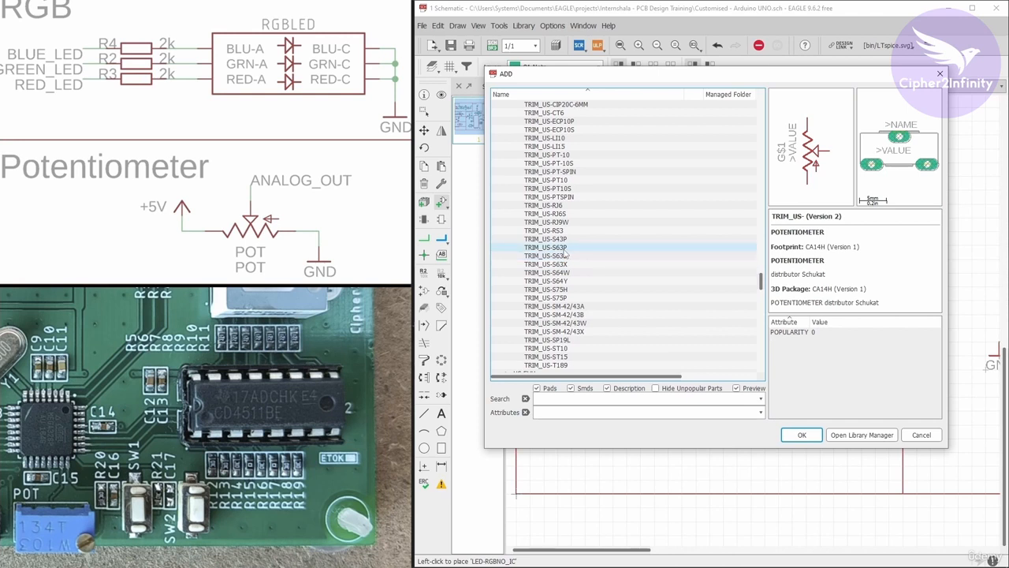
{"action": "scroll", "coordinate": [568, 263], "scroll_direction": "down", "scroll_amount": 1}
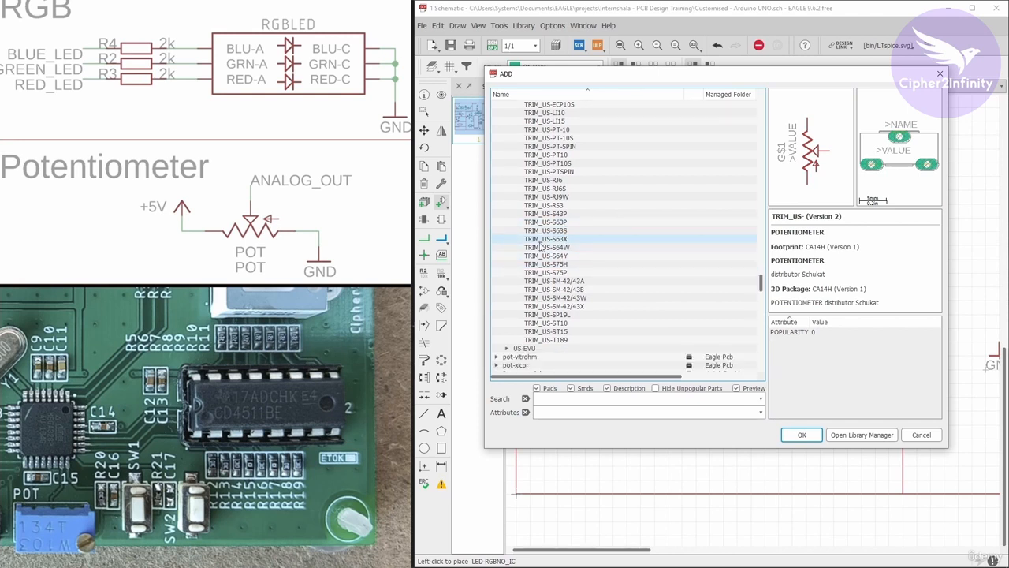
Add the TRIM_US-S64W potentiometer and place it in the Potentiometer section.
{"action": "scroll", "coordinate": [552, 261], "scroll_direction": "up", "scroll_amount": 1}
{"action": "left_click", "coordinate": [558, 273]}
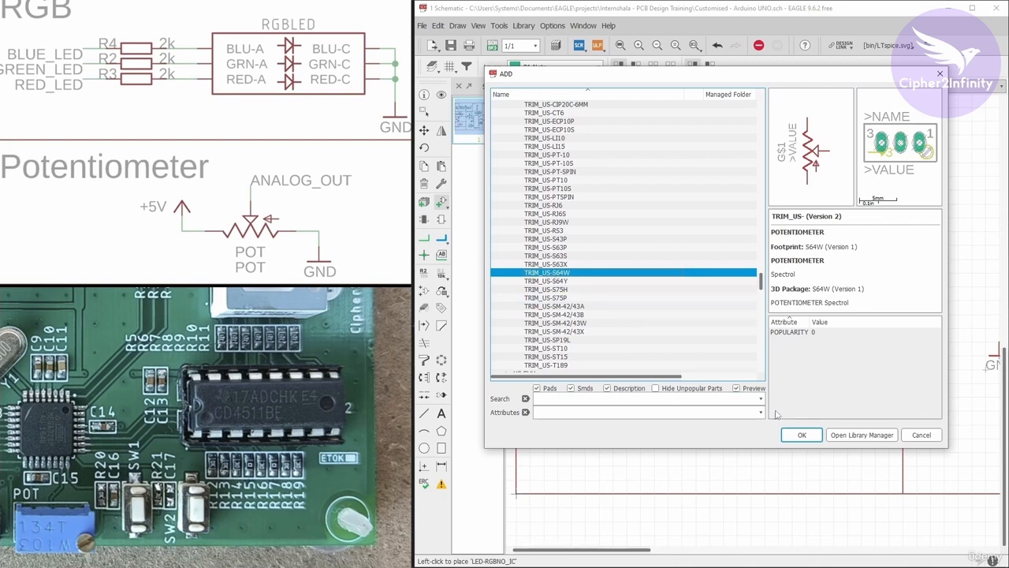
{"action": "left_click", "coordinate": [802, 434]}
{"action": "scroll", "coordinate": [684, 347], "scroll_direction": "up", "scroll_amount": 2}
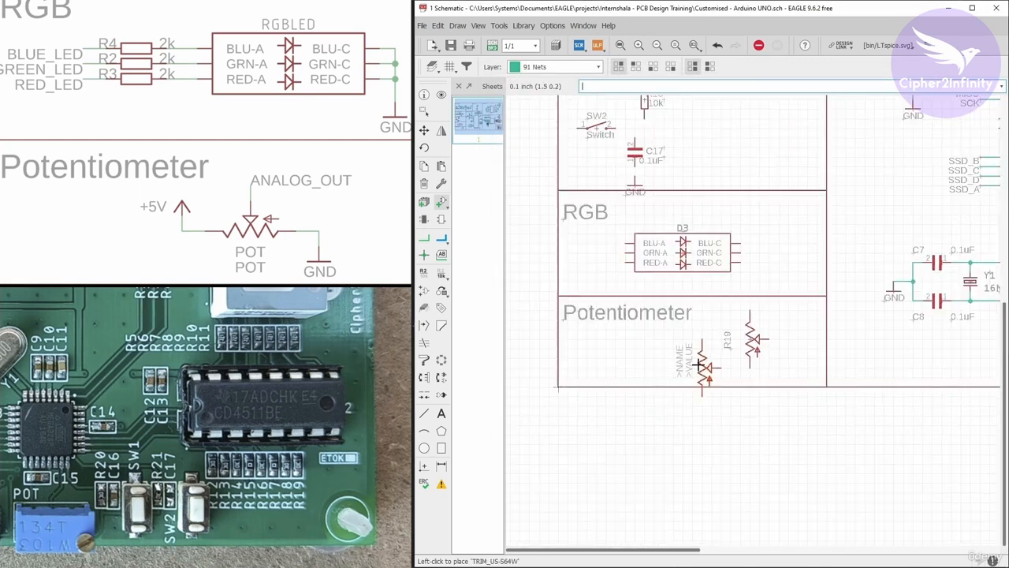
{"action": "left_click", "coordinate": [679, 355]}
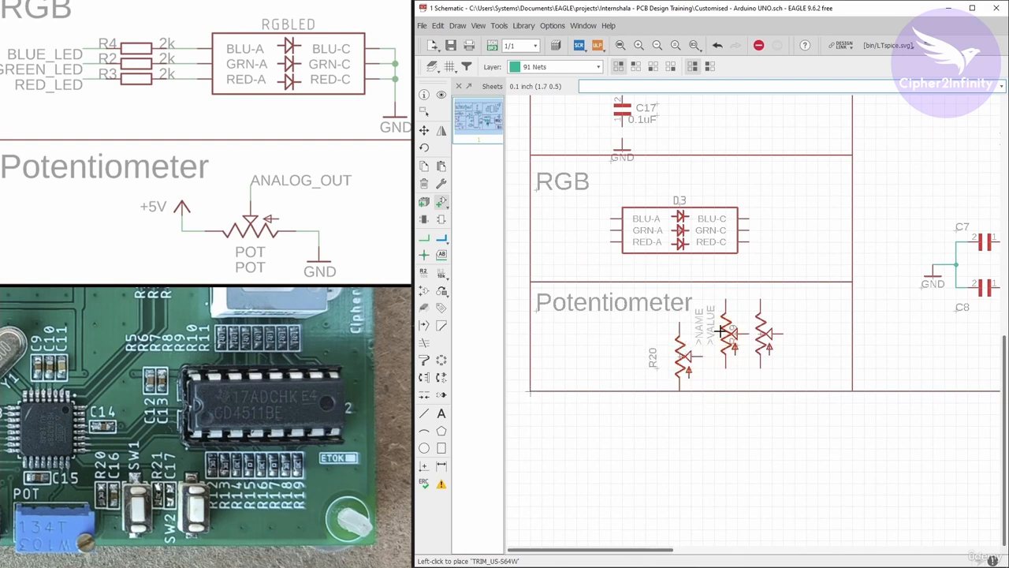
{"action": "key", "text": "Escape"}
Delete the extra potentiometer R19 from the Potentiometer section, keeping R20.
{"action": "left_click", "coordinate": [771, 370]}
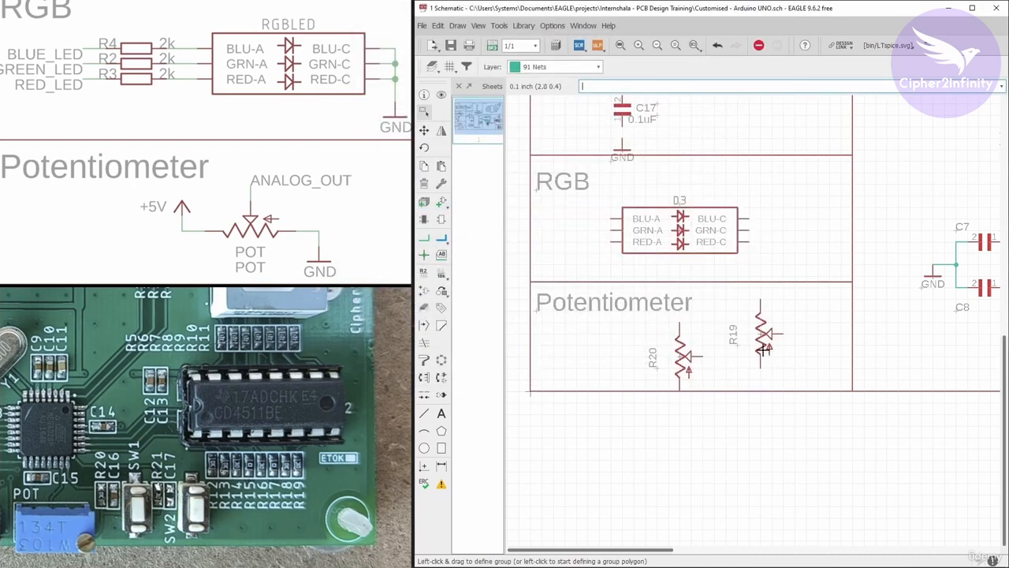
{"action": "left_click", "coordinate": [424, 183]}
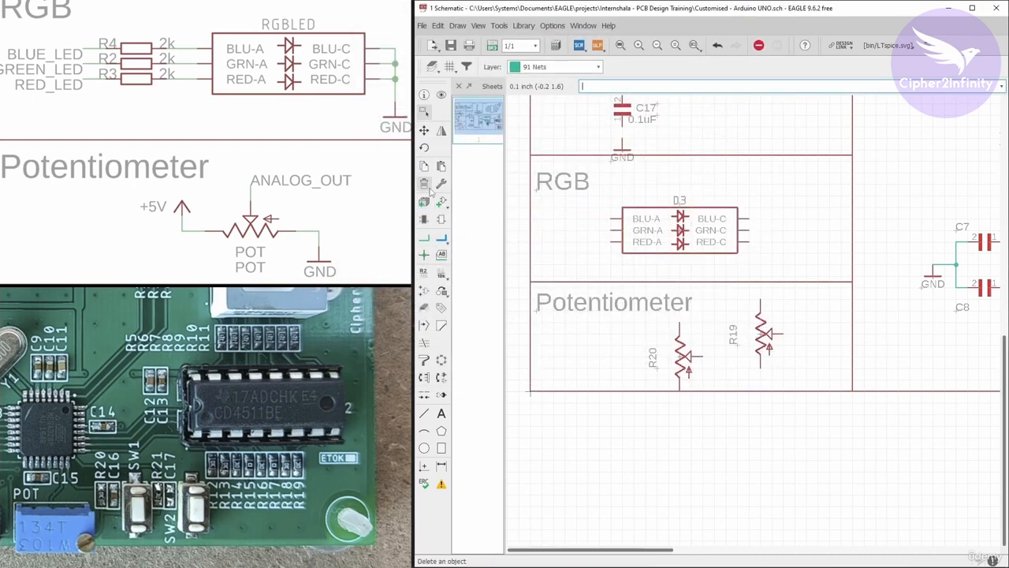
{"action": "left_click", "coordinate": [763, 334]}
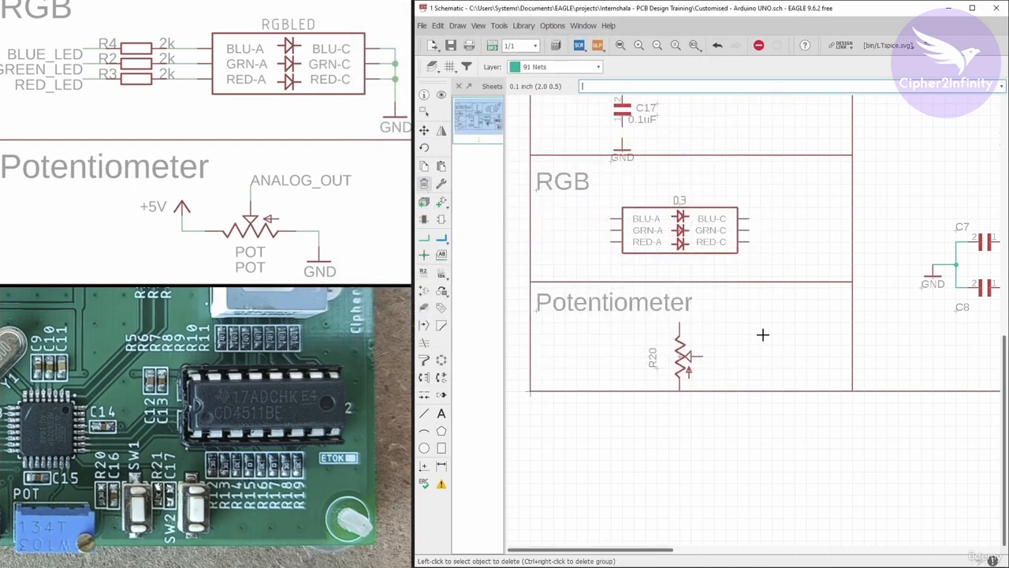
Rotate the remaining potentiometer to horizontal with its wiper facing up, and reposition it slightly to the right in its section.
{"action": "left_click", "coordinate": [423, 131]}
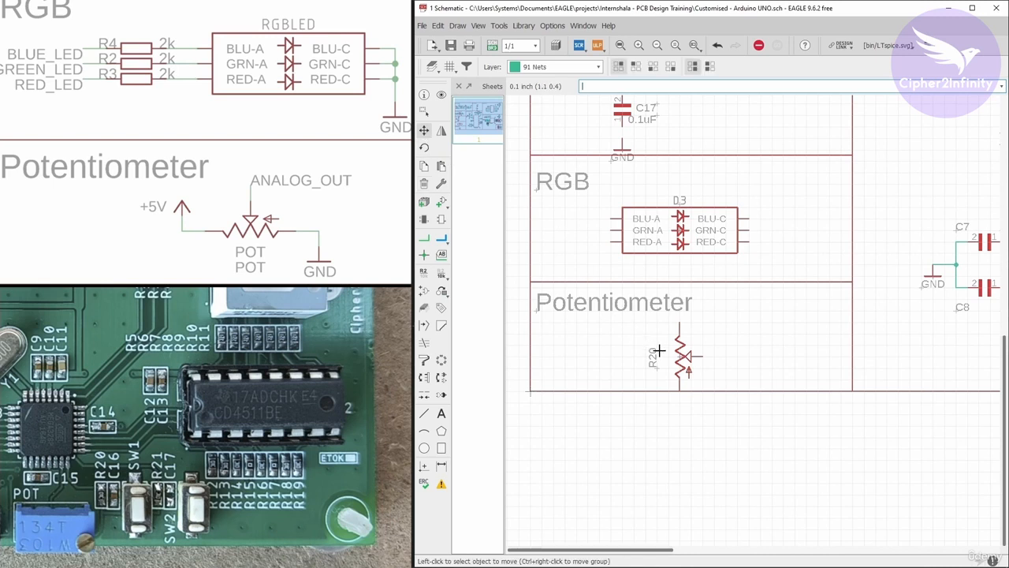
{"action": "left_click", "coordinate": [683, 357]}
{"action": "right_click", "coordinate": [698, 355]}
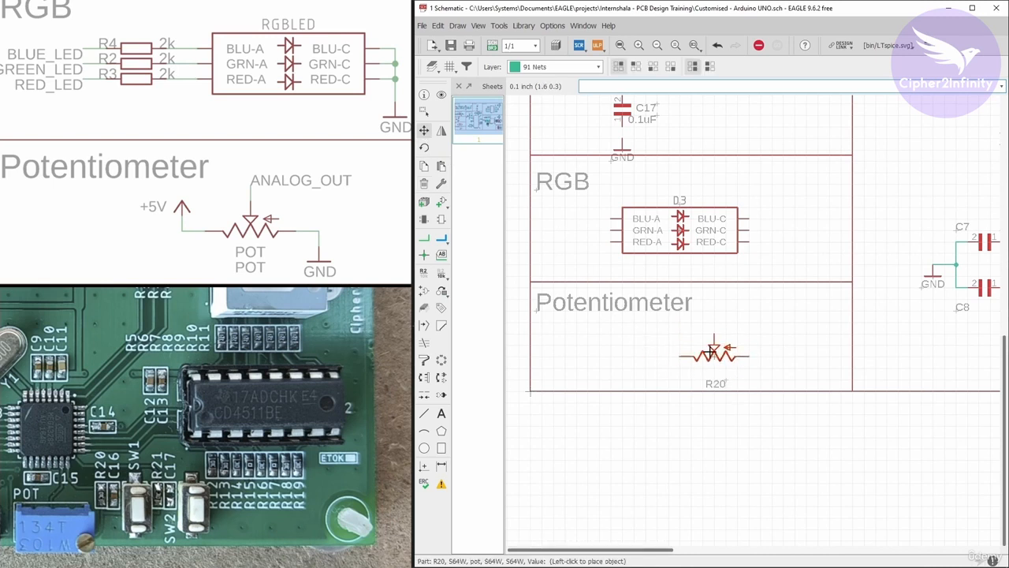
{"action": "left_click", "coordinate": [712, 351]}
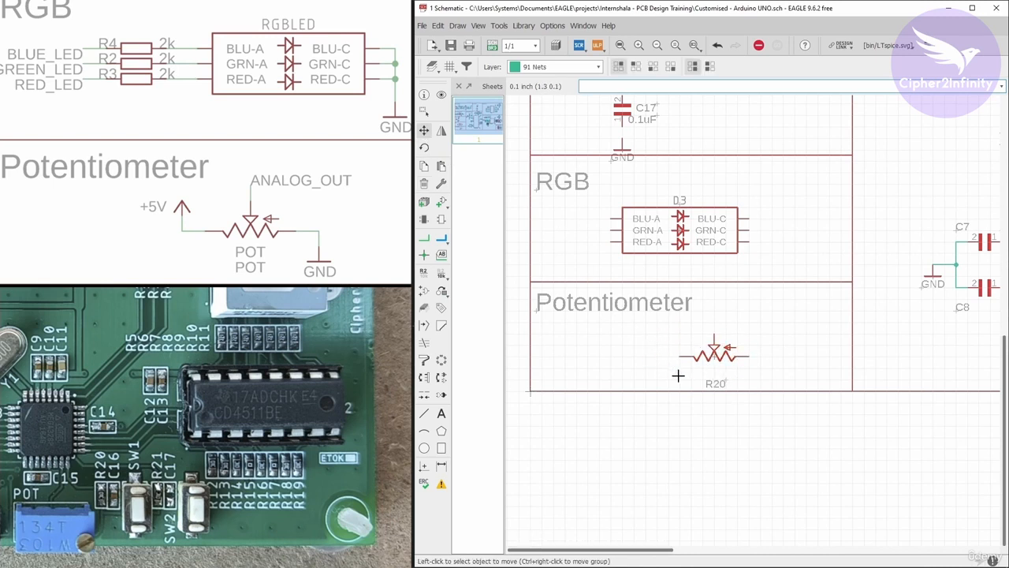
Copy the Switch section's GND symbol and place it to the right of the RGB LED in the RGB section.
{"action": "scroll", "coordinate": [679, 376], "scroll_direction": "down", "scroll_amount": 2}
{"action": "scroll", "coordinate": [659, 272], "scroll_direction": "up", "scroll_amount": 1}
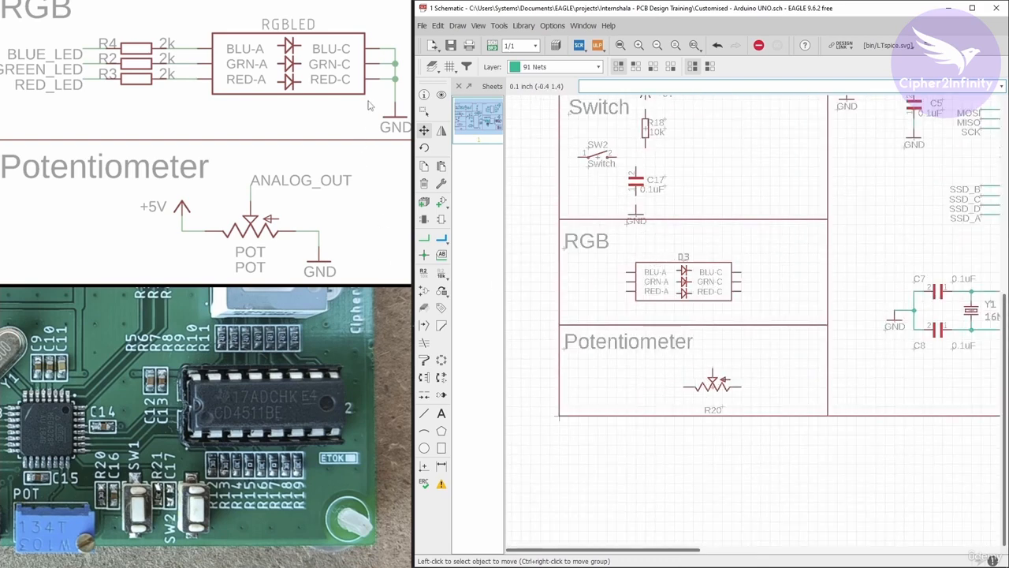
{"action": "left_click", "coordinate": [424, 167]}
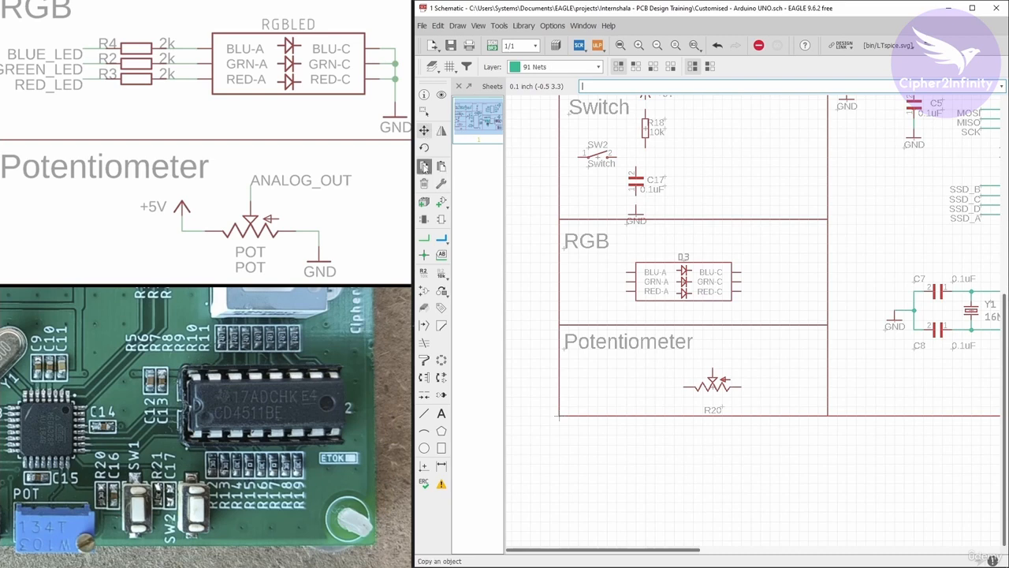
{"action": "left_click", "coordinate": [635, 211]}
{"action": "scroll", "coordinate": [766, 289], "scroll_direction": "up", "scroll_amount": 3}
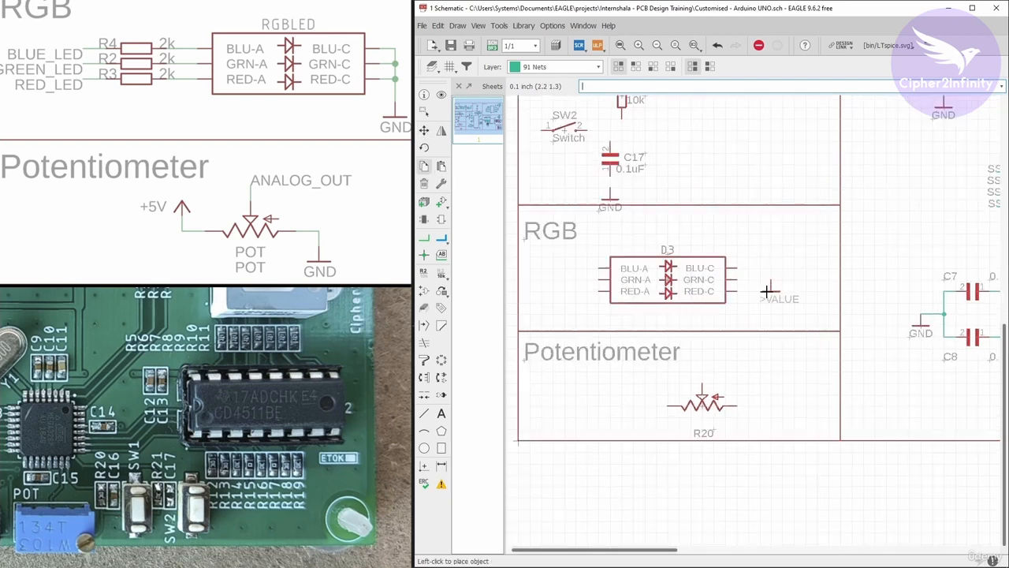
{"action": "left_click", "coordinate": [773, 277]}
Copy the RGB section's GND symbol and place it to the right of the potentiometer.
{"action": "scroll", "coordinate": [758, 239], "scroll_direction": "down", "scroll_amount": 4}
{"action": "scroll", "coordinate": [742, 324], "scroll_direction": "up", "scroll_amount": 3}
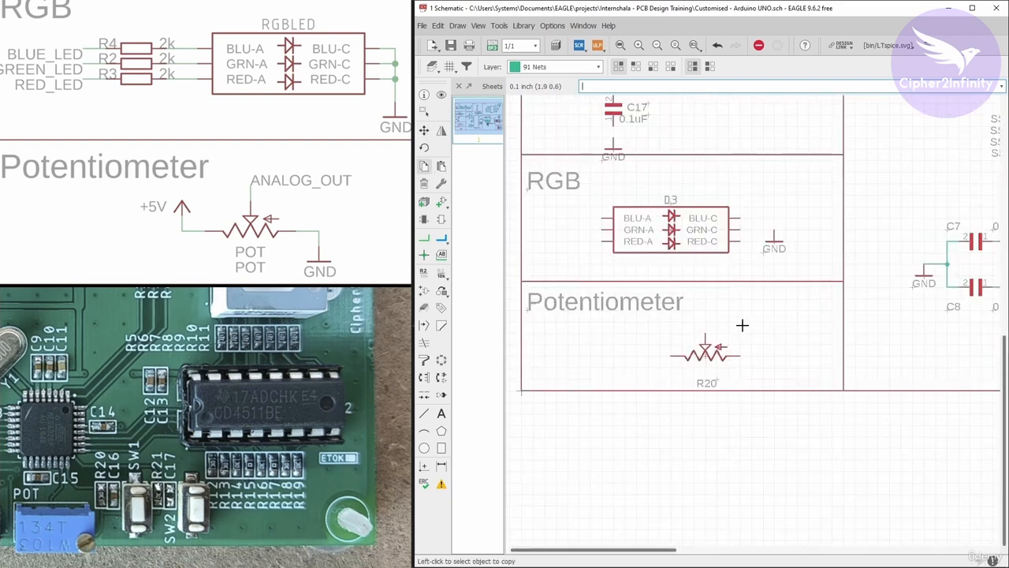
{"action": "left_click", "coordinate": [774, 244]}
{"action": "left_click", "coordinate": [787, 364]}
Copy the Switch section's +5V supply symbol and place it above and to the left of the potentiometer.
{"action": "scroll", "coordinate": [685, 310], "scroll_direction": "down", "scroll_amount": 4}
{"action": "scroll", "coordinate": [667, 171], "scroll_direction": "up", "scroll_amount": 4}
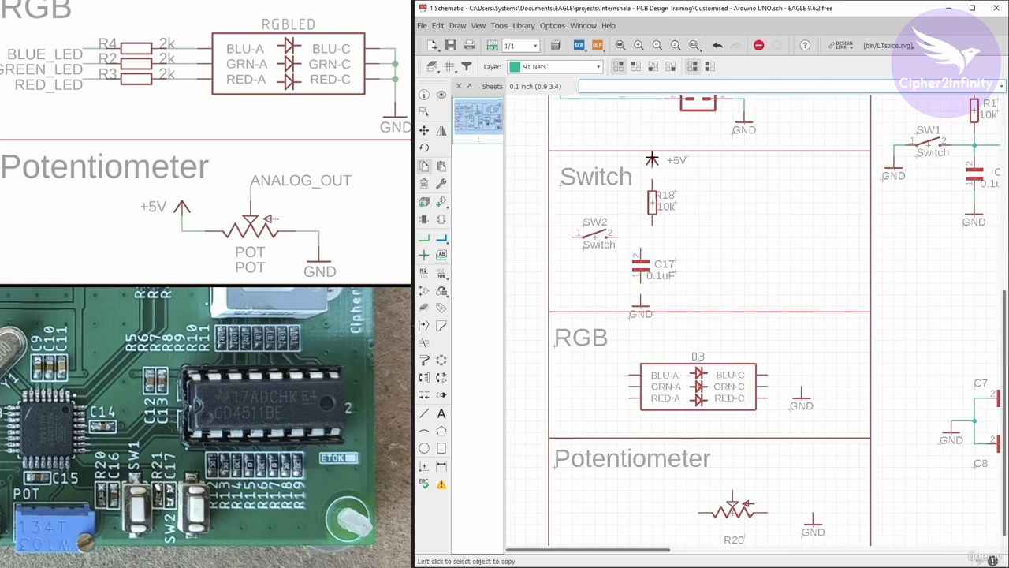
{"action": "left_click", "coordinate": [652, 158]}
{"action": "scroll", "coordinate": [639, 145], "scroll_direction": "down", "scroll_amount": 4}
{"action": "scroll", "coordinate": [636, 323], "scroll_direction": "up", "scroll_amount": 4}
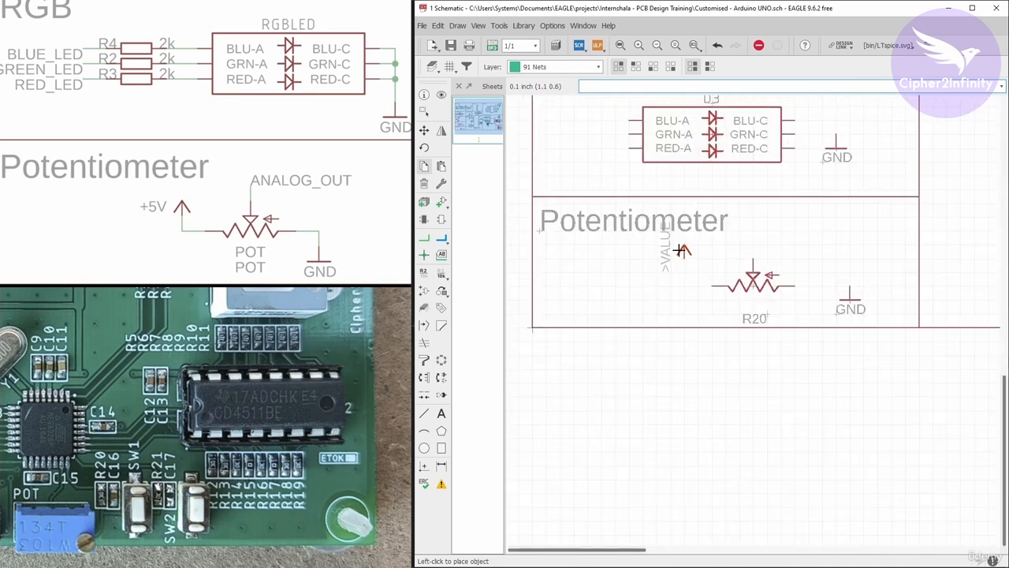
{"action": "left_click", "coordinate": [683, 253]}
{"action": "scroll", "coordinate": [592, 300], "scroll_direction": "down", "scroll_amount": 3}
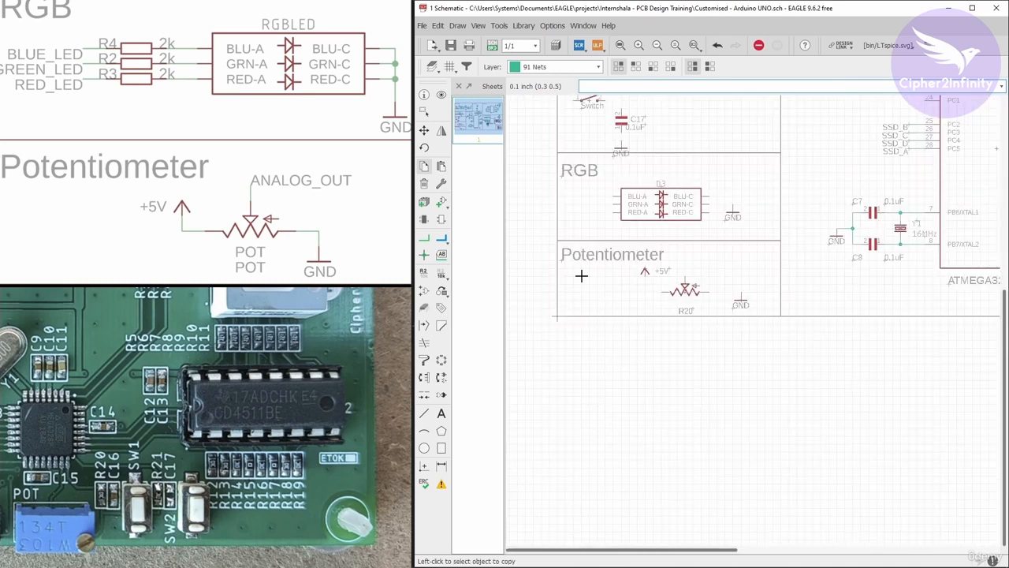
Wire the potentiometer's left terminal to the +5V supply symbol with a net that bends upward.
{"action": "left_click", "coordinate": [424, 239]}
{"action": "scroll", "coordinate": [656, 302], "scroll_direction": "up", "scroll_amount": 2}
{"action": "scroll", "coordinate": [666, 302], "scroll_direction": "up", "scroll_amount": 1}
{"action": "left_click", "coordinate": [662, 281]}
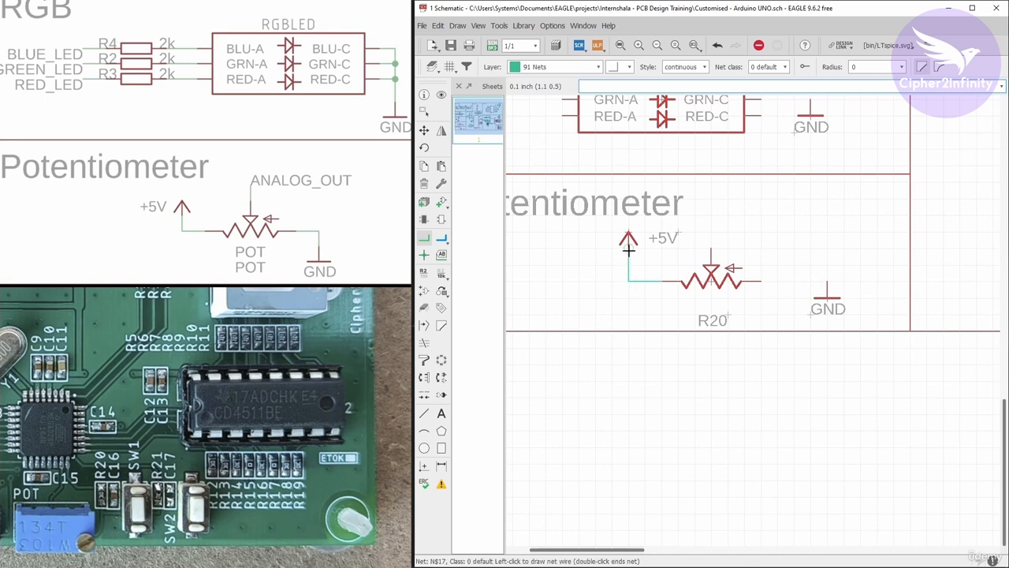
{"action": "left_click", "coordinate": [628, 245]}
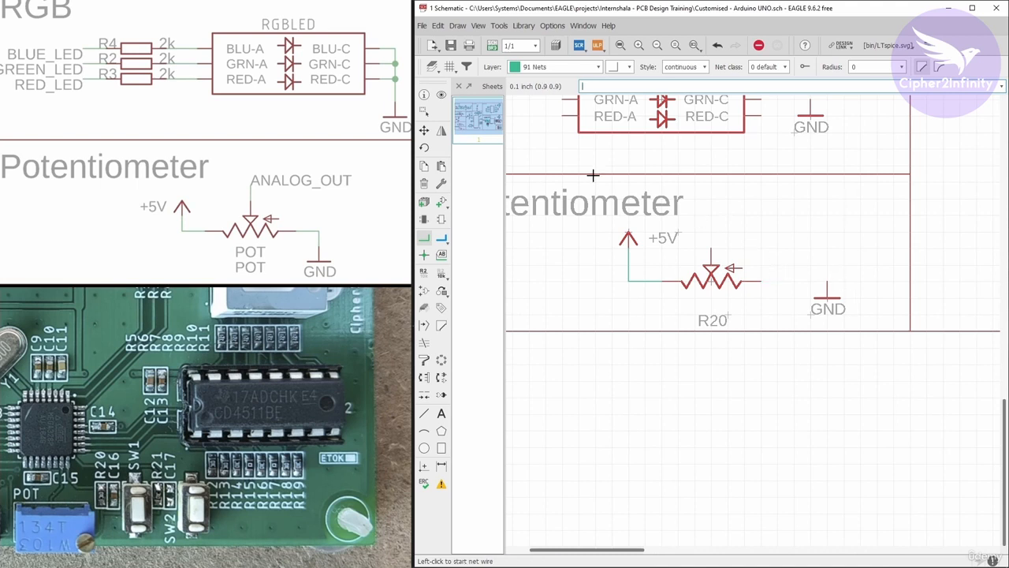
Move the Potentiometer section's GND symbol slightly lower and wire the potentiometer's right terminal down to it.
{"action": "left_click", "coordinate": [424, 130]}
{"action": "left_click", "coordinate": [812, 290]}
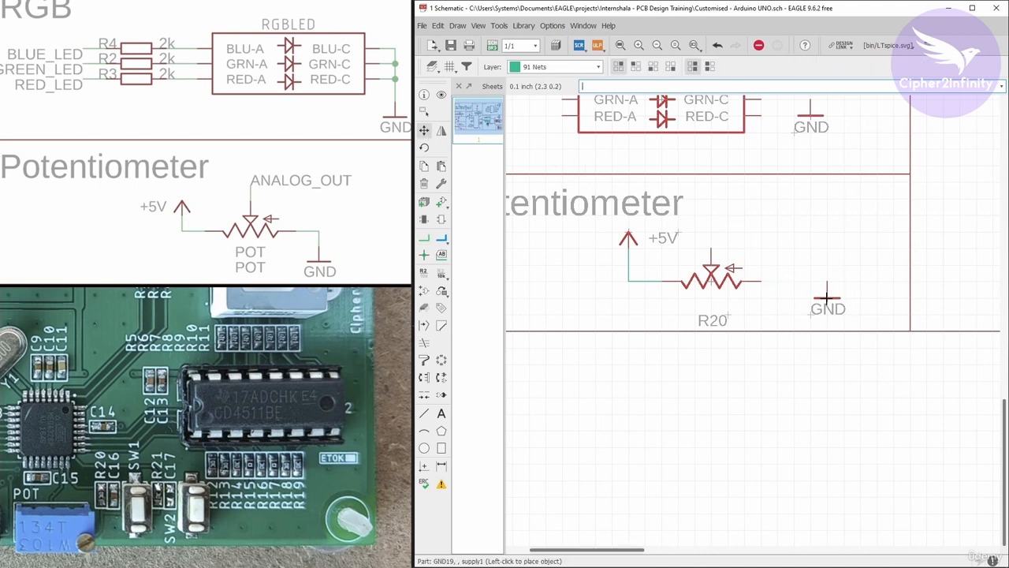
{"action": "left_click", "coordinate": [827, 308]}
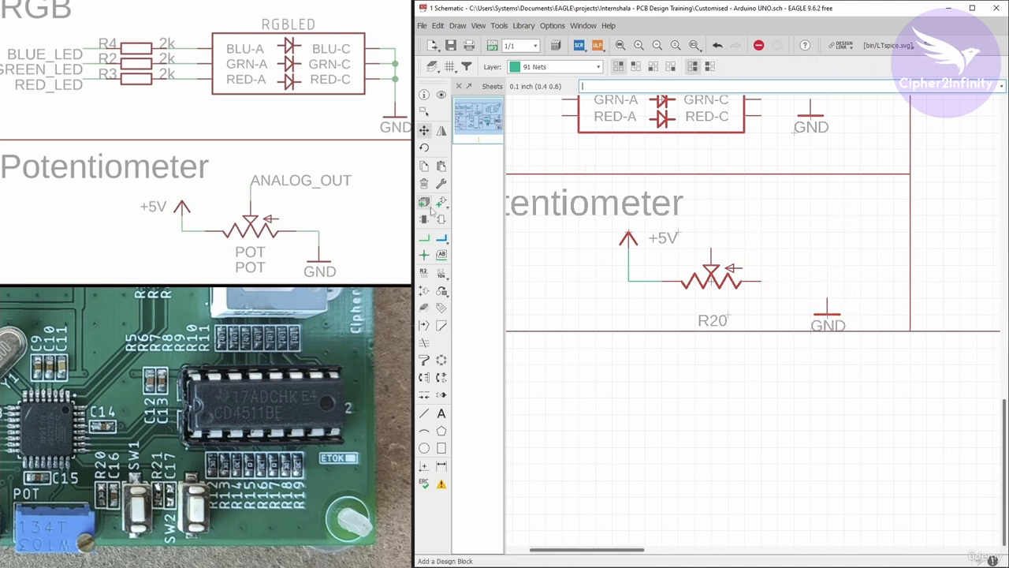
{"action": "left_click", "coordinate": [424, 238]}
{"action": "left_click", "coordinate": [767, 284]}
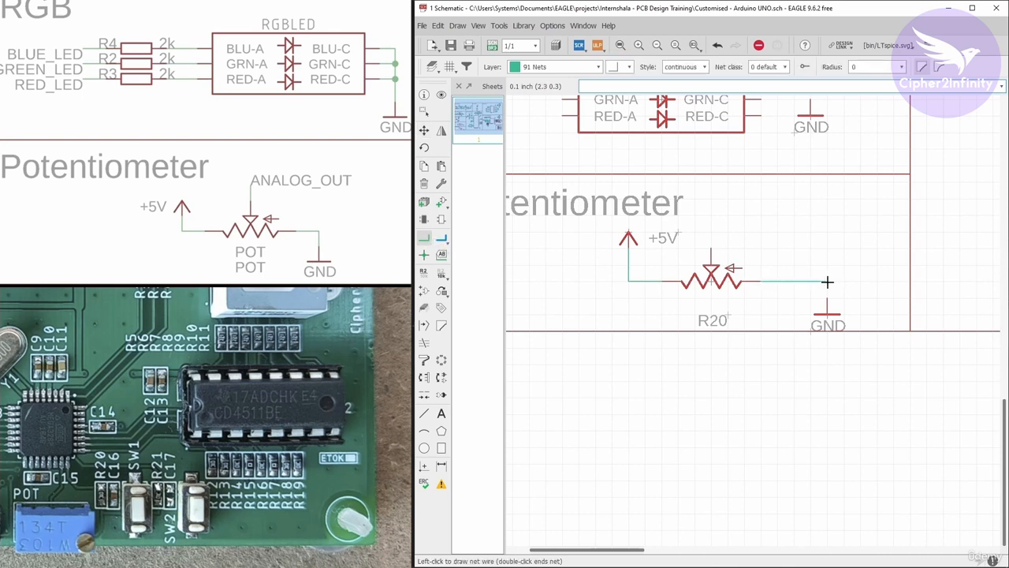
{"action": "left_click", "coordinate": [828, 281]}
{"action": "left_click", "coordinate": [828, 313]}
Draw a short open-ended net from the potentiometer's wiper, going up and bending to the right.
{"action": "scroll", "coordinate": [712, 275], "scroll_direction": "down", "scroll_amount": 2}
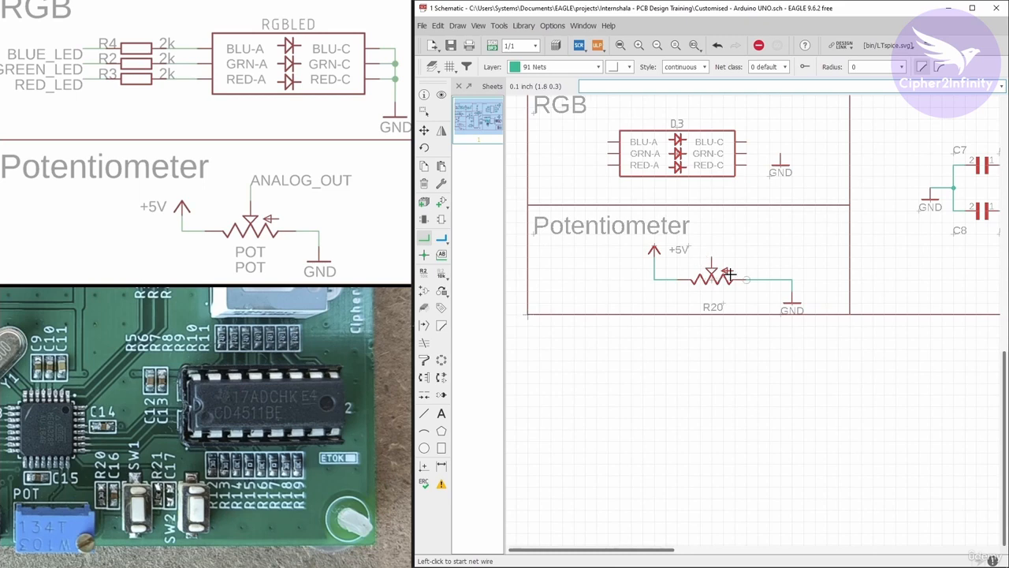
{"action": "scroll", "coordinate": [668, 297], "scroll_direction": "up", "scroll_amount": 2}
{"action": "scroll", "coordinate": [735, 238], "scroll_direction": "up", "scroll_amount": 2}
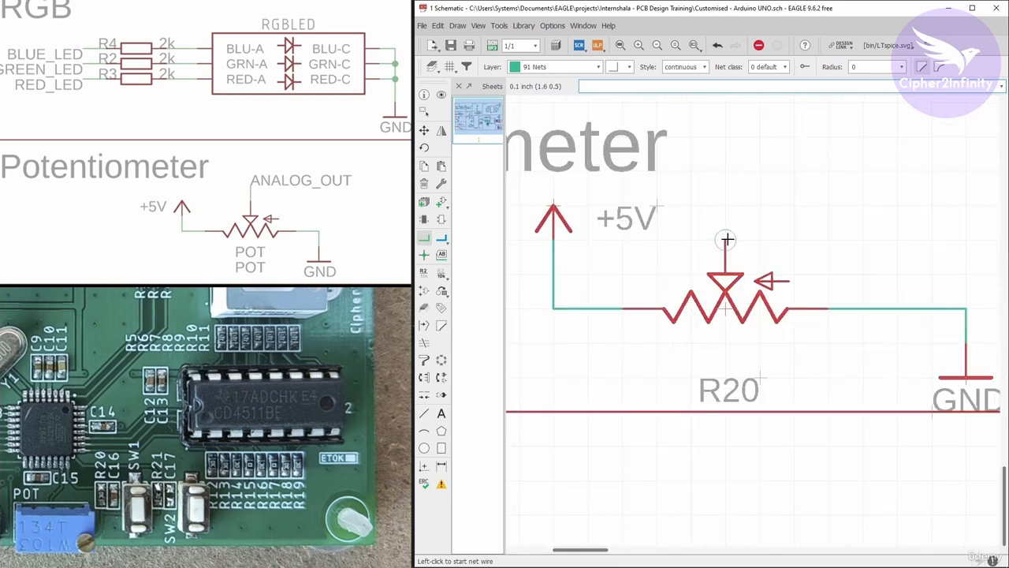
{"action": "left_click", "coordinate": [724, 240]}
{"action": "scroll", "coordinate": [679, 245], "scroll_direction": "down", "scroll_amount": 1}
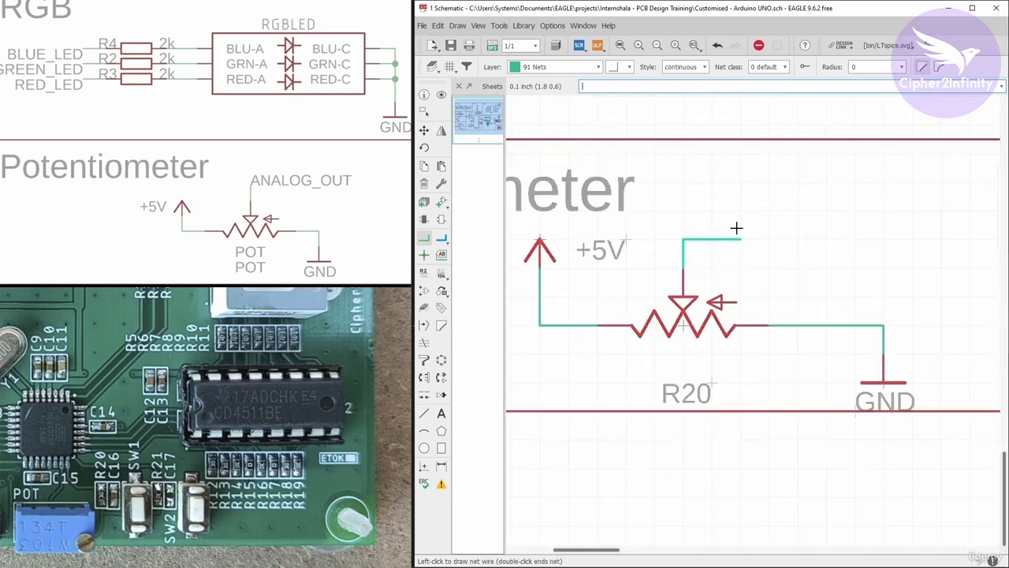
{"action": "double_click", "coordinate": [736, 229]}
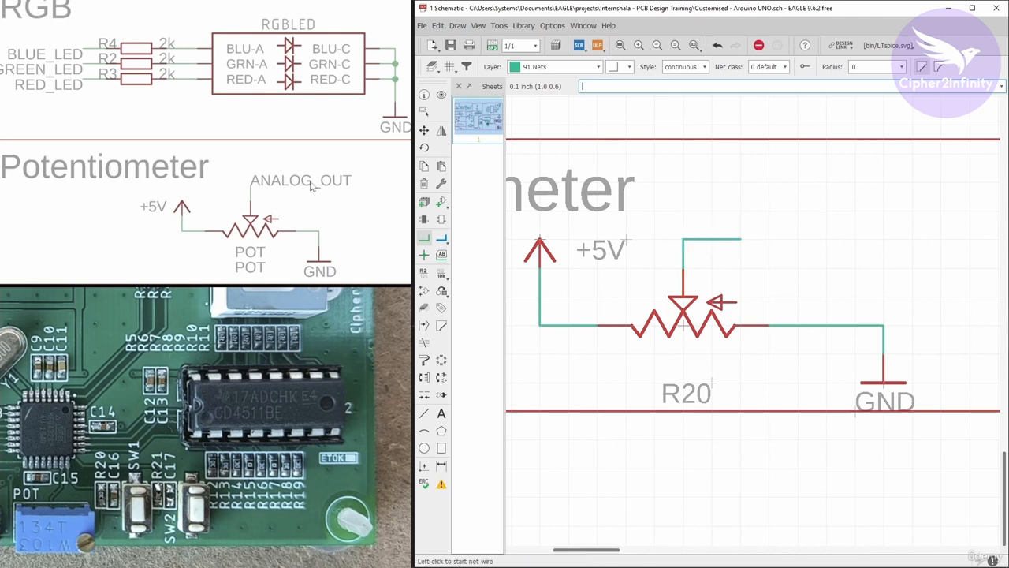
Place a horizontal net label at the free end of the potentiometer's wiper net.
{"action": "left_click", "coordinate": [442, 255]}
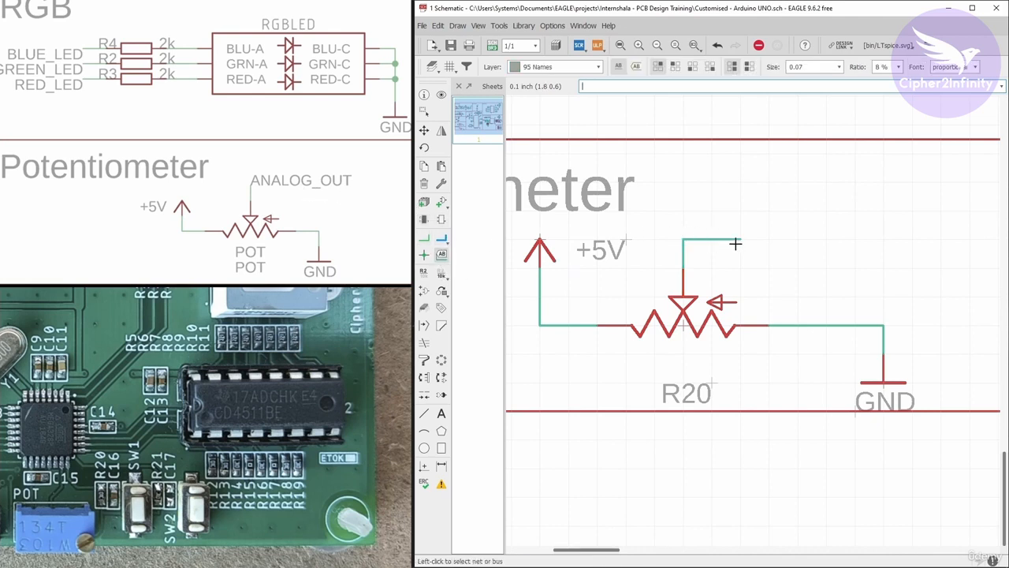
{"action": "left_click", "coordinate": [740, 238]}
{"action": "right_click", "coordinate": [740, 238]}
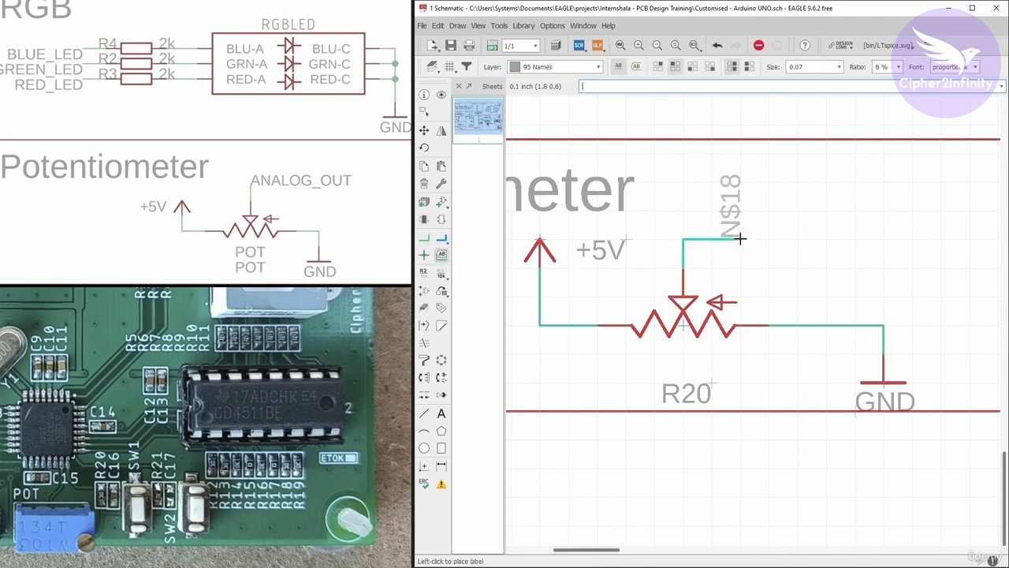
{"action": "right_click", "coordinate": [739, 238]}
{"action": "left_click", "coordinate": [741, 239]}
Rename the potentiometer's wiper net to ANALOG_OUTPUT.
{"action": "right_click", "coordinate": [741, 239]}
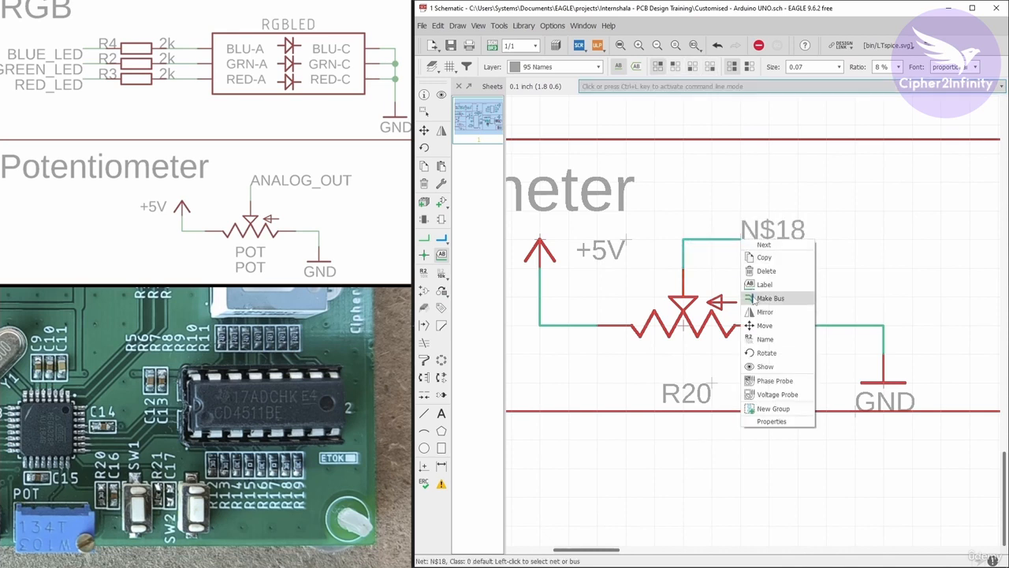
{"action": "left_click", "coordinate": [762, 339]}
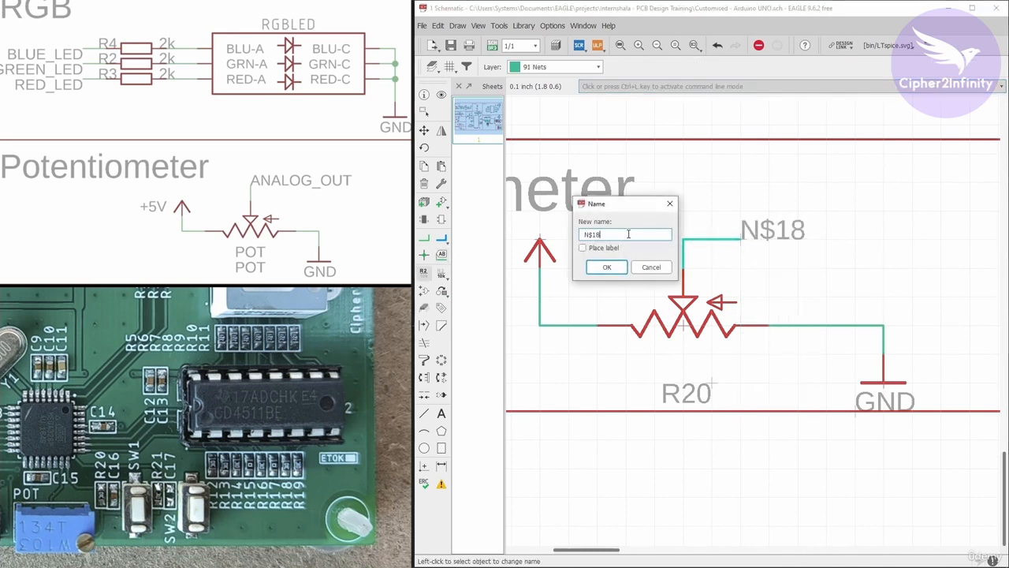
{"action": "double_click", "coordinate": [629, 234]}
{"action": "type", "text": "ANALOG_OUTPUT"}
{"action": "left_click", "coordinate": [605, 268]}
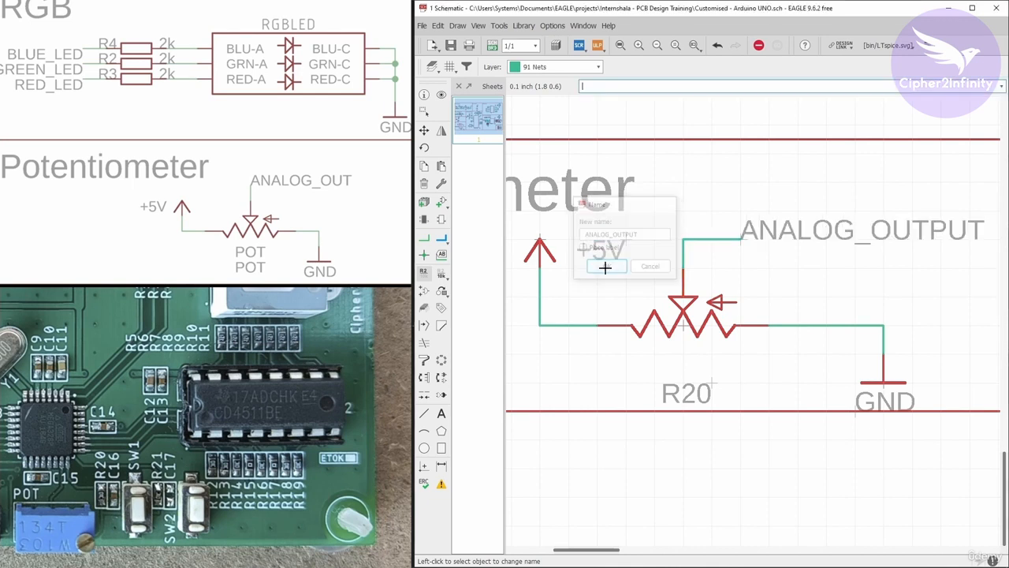
Move the RGB section's GND symbol lower and slightly left, so it sits below the RGB LED's cathode pins.
{"action": "scroll", "coordinate": [669, 298], "scroll_direction": "down", "scroll_amount": 2}
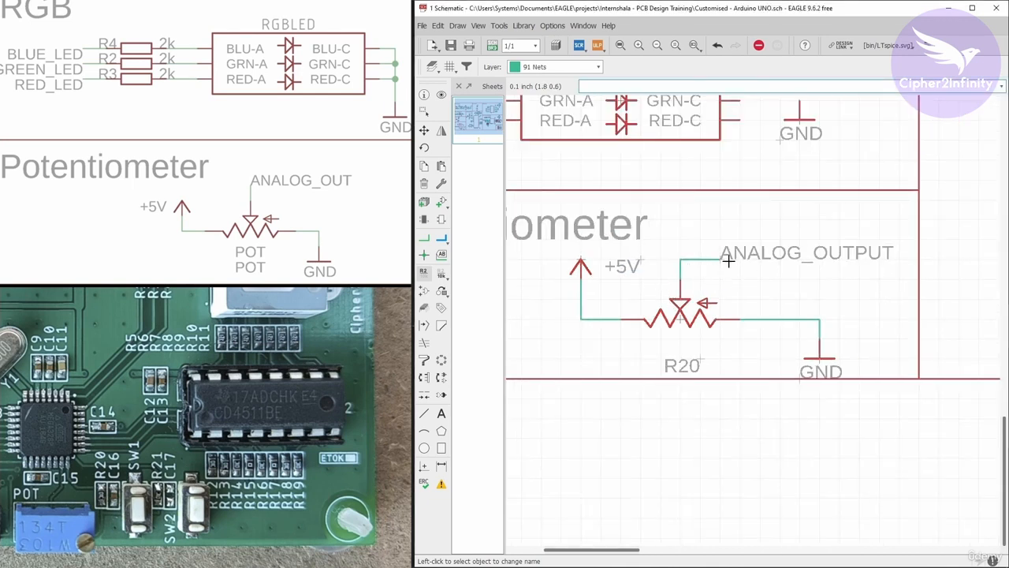
{"action": "scroll", "coordinate": [745, 315], "scroll_direction": "down", "scroll_amount": 2}
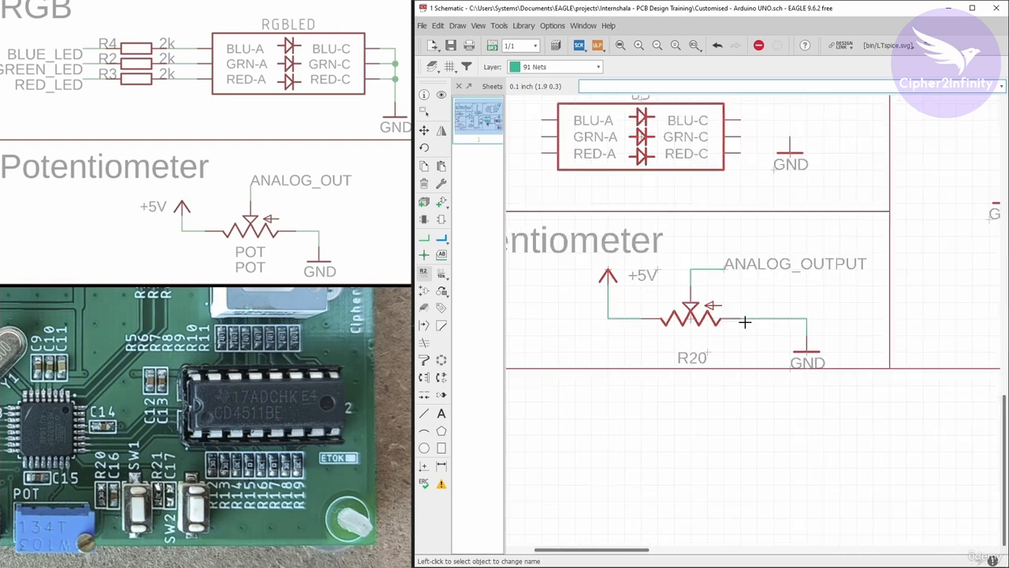
{"action": "scroll", "coordinate": [734, 178], "scroll_direction": "up", "scroll_amount": 2}
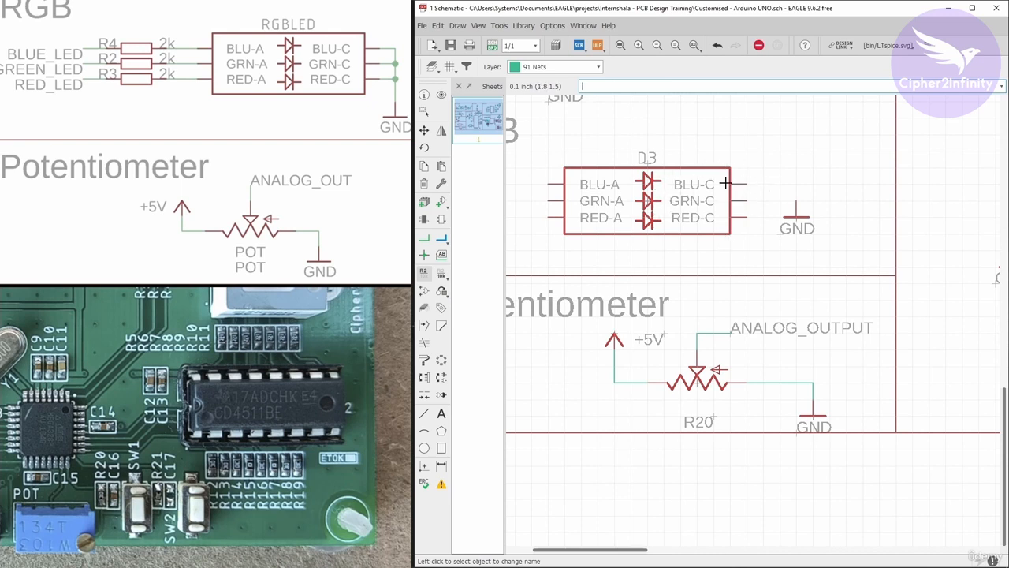
{"action": "left_click", "coordinate": [425, 130]}
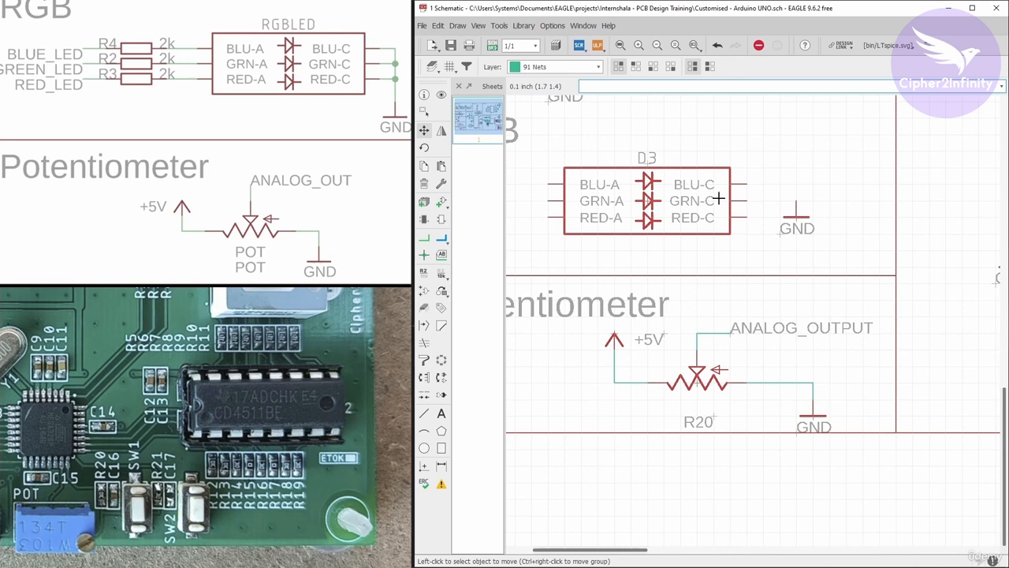
{"action": "left_click", "coordinate": [795, 216]}
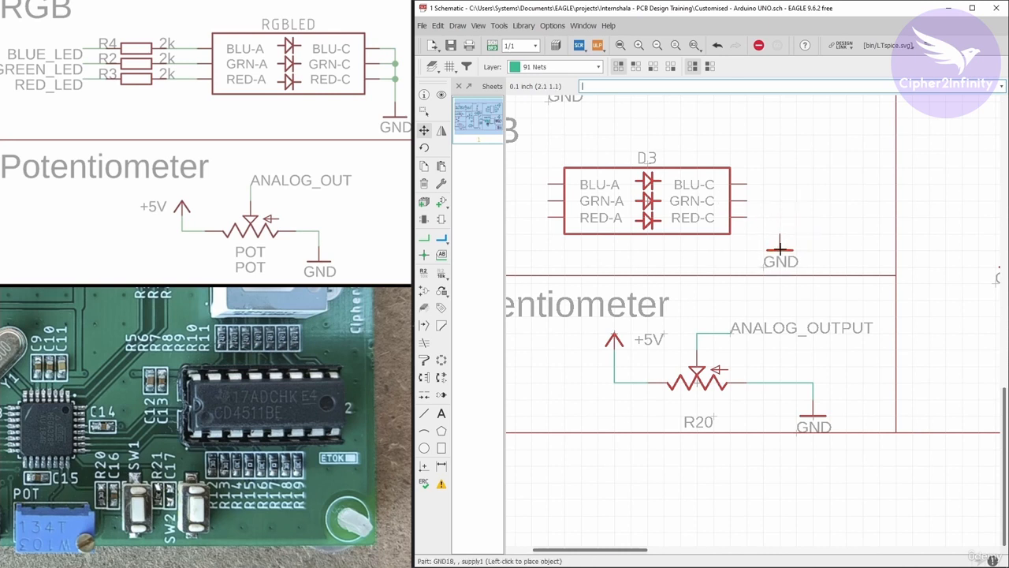
{"action": "left_click", "coordinate": [780, 249]}
Wire the RGB LED's BLU-C, GRN-C and RED-C pins together to the GND symbol.
{"action": "left_click", "coordinate": [424, 238]}
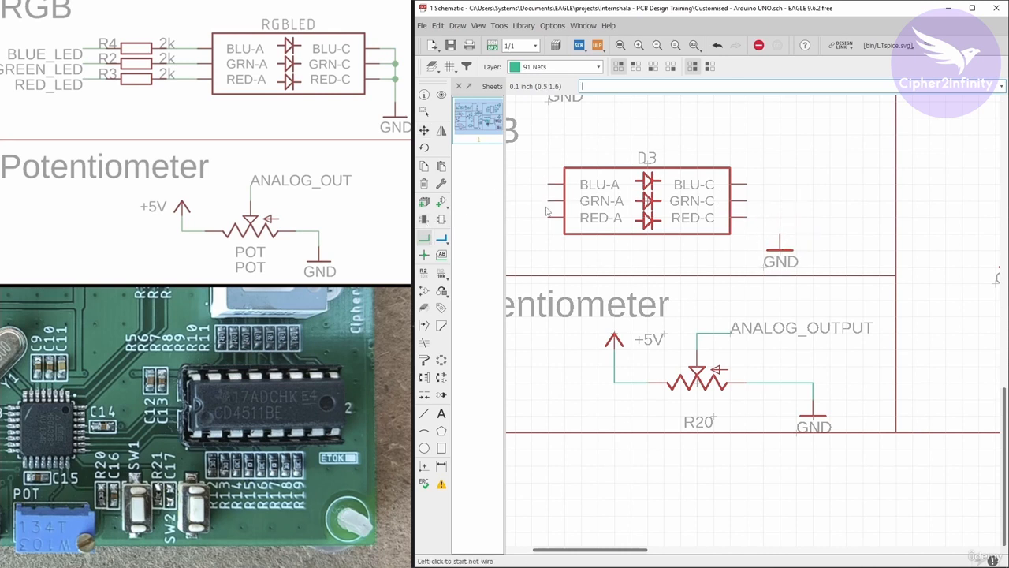
{"action": "left_click", "coordinate": [741, 184]}
{"action": "left_click", "coordinate": [780, 235]}
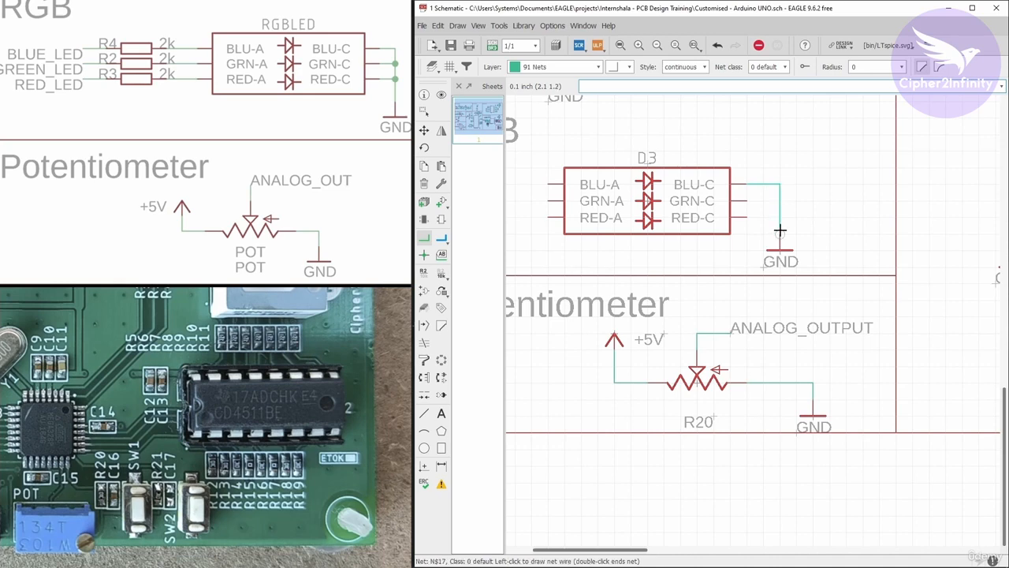
{"action": "left_click", "coordinate": [743, 200]}
{"action": "left_click", "coordinate": [780, 200]}
{"action": "left_click", "coordinate": [743, 217]}
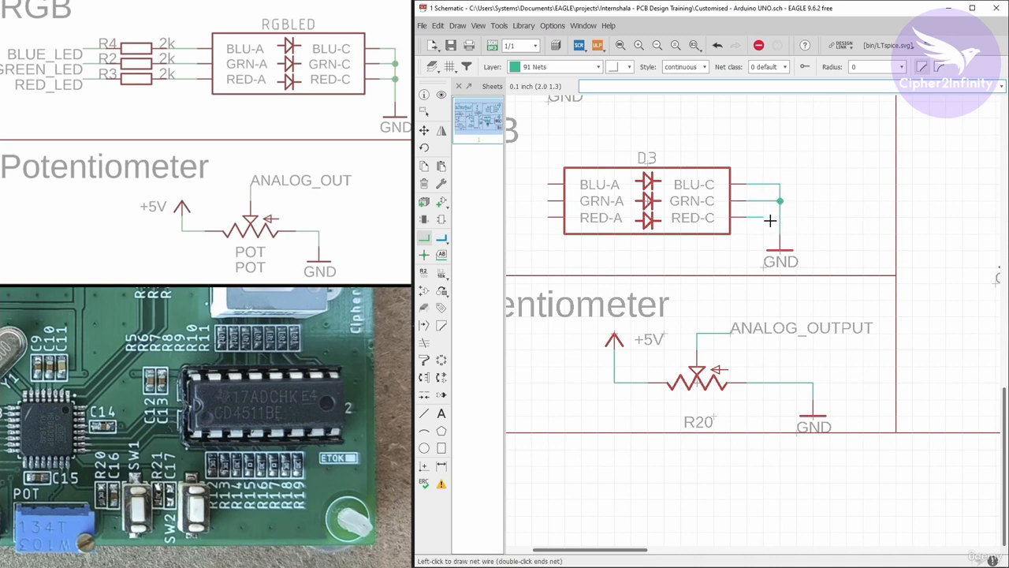
{"action": "left_click", "coordinate": [780, 218]}
Draw short open-ended nets leftward from the RGB LED's BLU-A, GRN-A and RED-A pins.
{"action": "scroll", "coordinate": [805, 219], "scroll_direction": "down", "scroll_amount": 2}
{"action": "scroll", "coordinate": [631, 195], "scroll_direction": "up", "scroll_amount": 4}
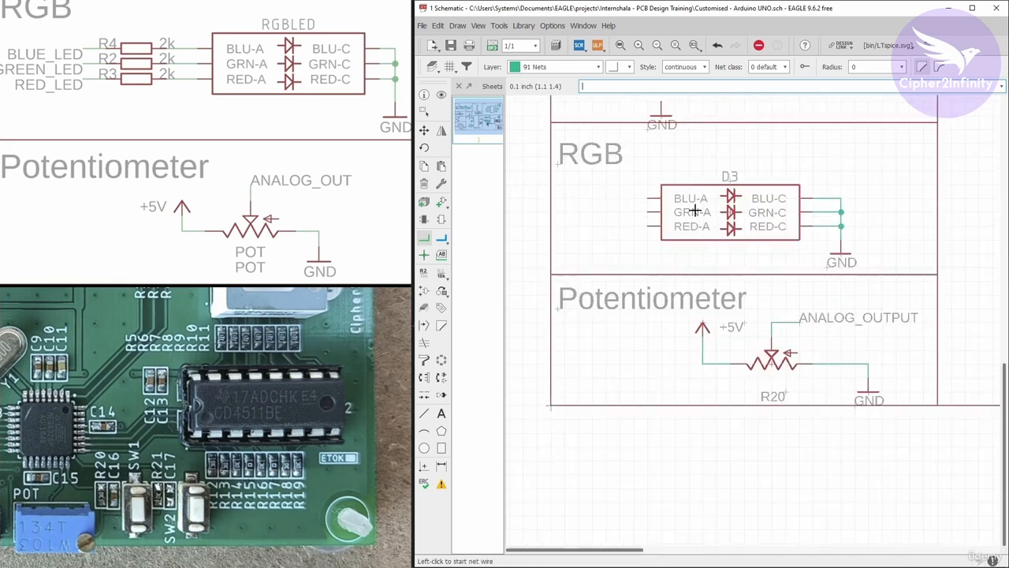
{"action": "left_click", "coordinate": [632, 195]}
{"action": "double_click", "coordinate": [615, 195]}
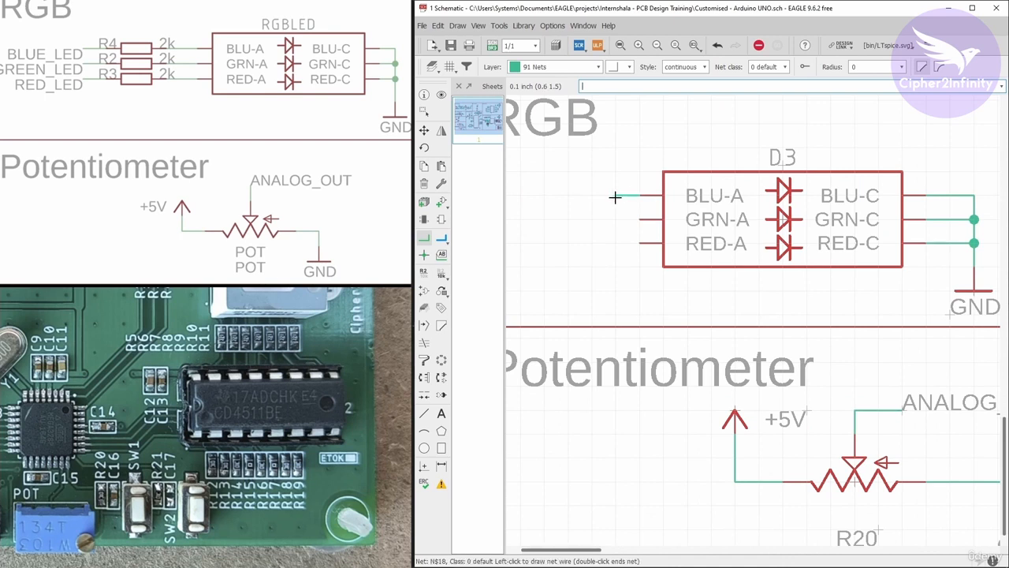
{"action": "left_click", "coordinate": [640, 220]}
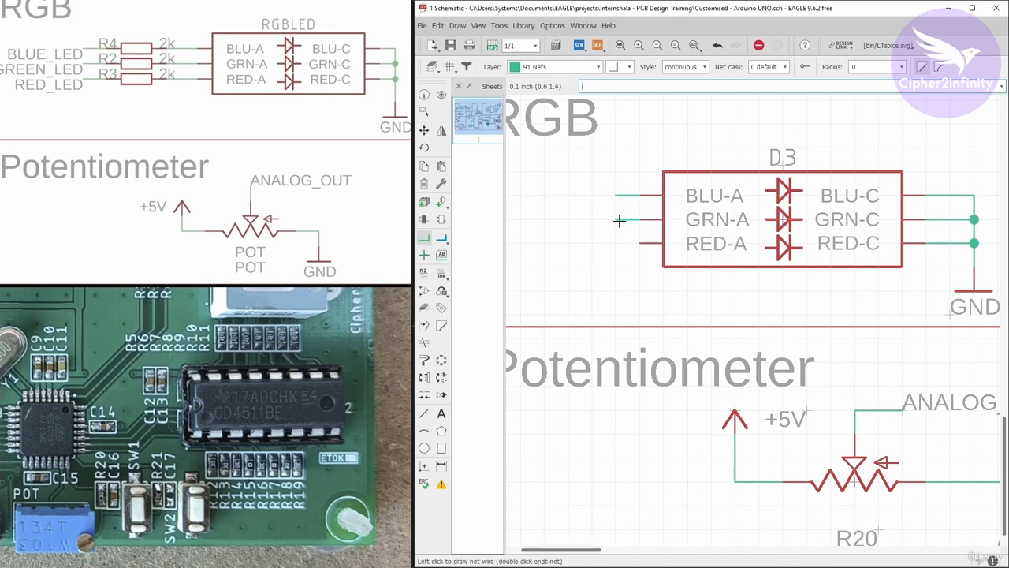
{"action": "left_click", "coordinate": [615, 243]}
{"action": "key", "text": "Escape"}
{"action": "left_click", "coordinate": [639, 243]}
{"action": "double_click", "coordinate": [616, 243]}
Place a net label to the left of each of the three RGB LED anode nets.
{"action": "left_click", "coordinate": [441, 254]}
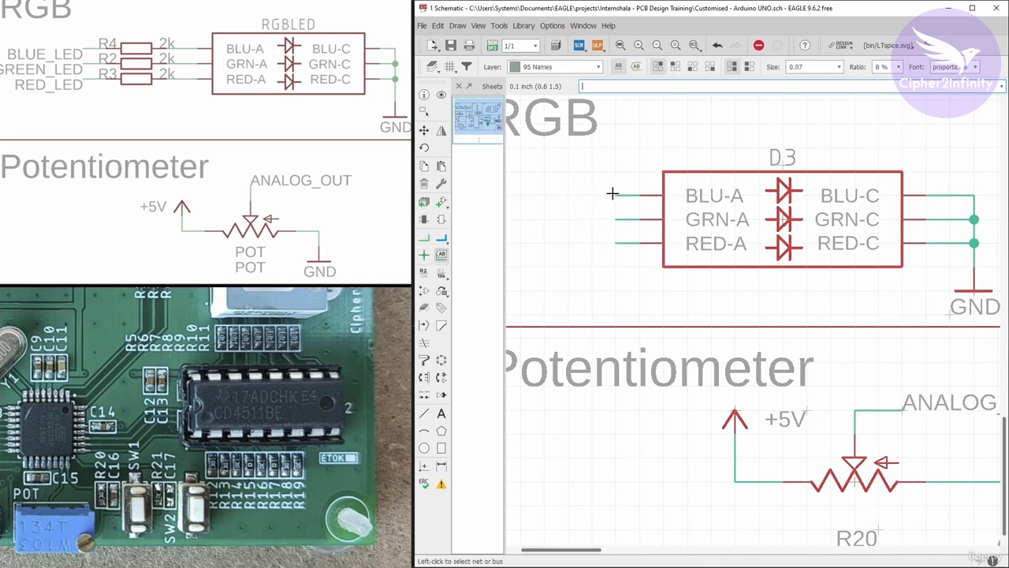
{"action": "left_click", "coordinate": [615, 195]}
{"action": "right_click", "coordinate": [614, 193]}
{"action": "right_click", "coordinate": [614, 193]}
{"action": "left_click", "coordinate": [614, 194]}
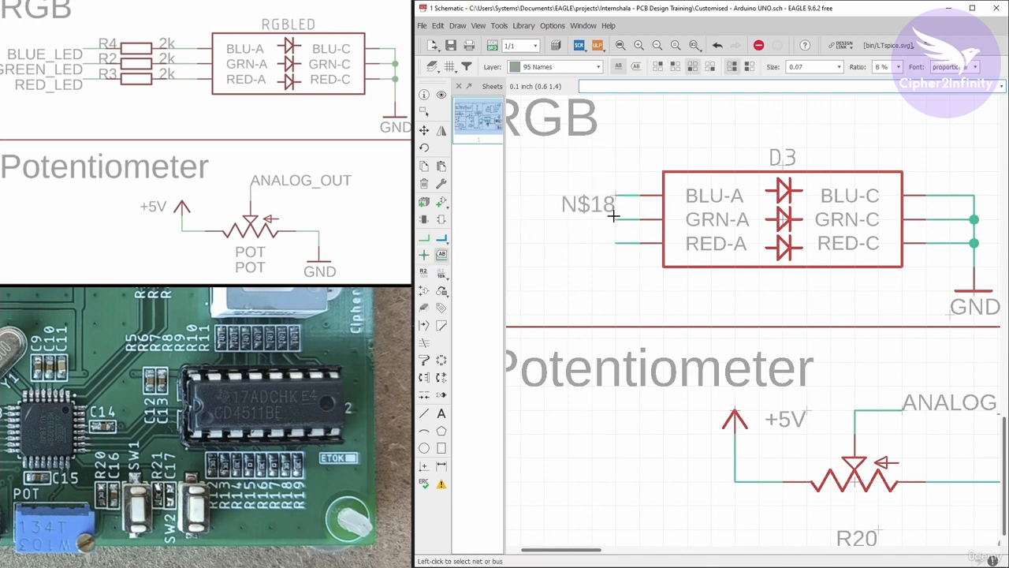
{"action": "left_click", "coordinate": [615, 219]}
{"action": "left_click", "coordinate": [615, 220]}
{"action": "left_click", "coordinate": [615, 243]}
{"action": "left_click", "coordinate": [615, 244]}
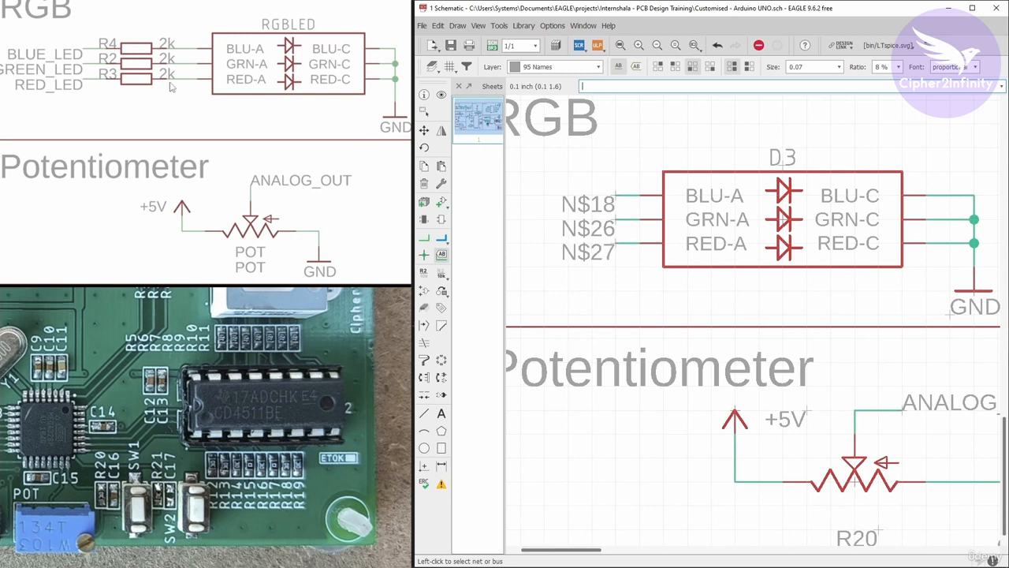
Rename the net on the RGB LED's BLU-A pin to BLUE_LED.
{"action": "left_click_drag", "start_coordinate": [171, 80], "coordinate": [178, 86]}
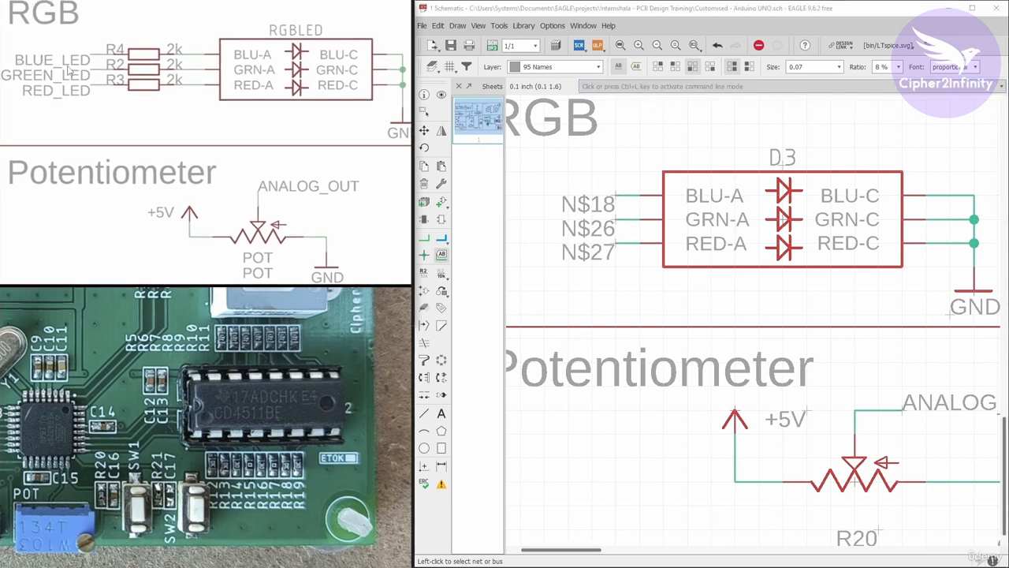
{"action": "right_click", "coordinate": [616, 194]}
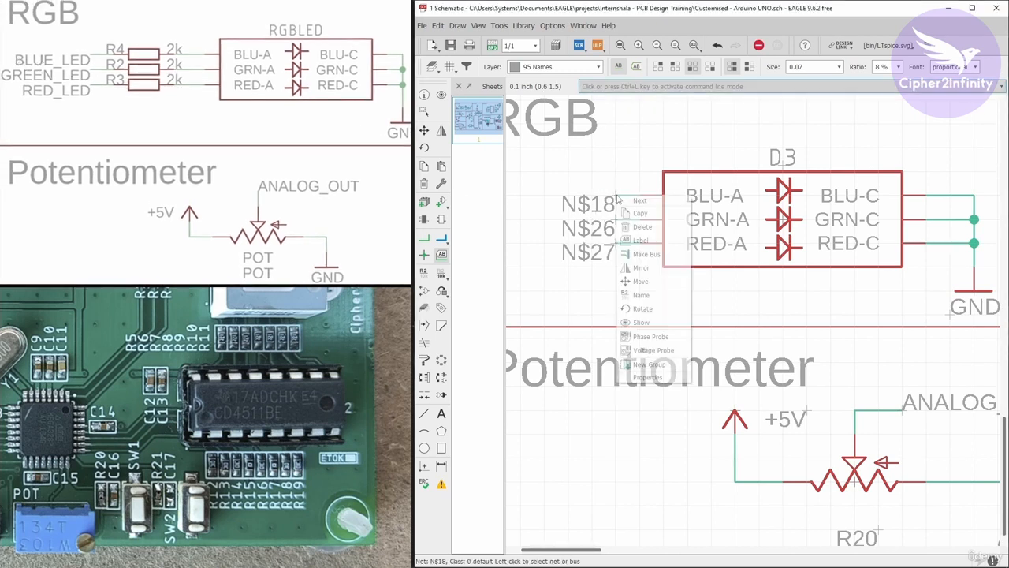
{"action": "left_click", "coordinate": [643, 295]}
{"action": "left_click_drag", "start_coordinate": [503, 171], "coordinate": [651, 158]}
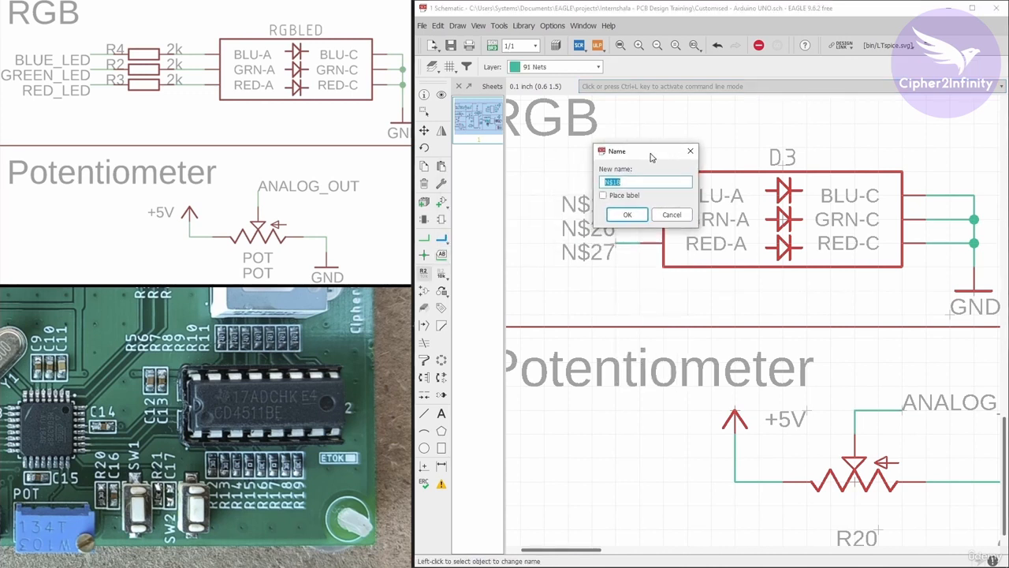
{"action": "type", "text": "BLUE_LED"}
{"action": "left_click_drag", "start_coordinate": [644, 182], "coordinate": [579, 182]}
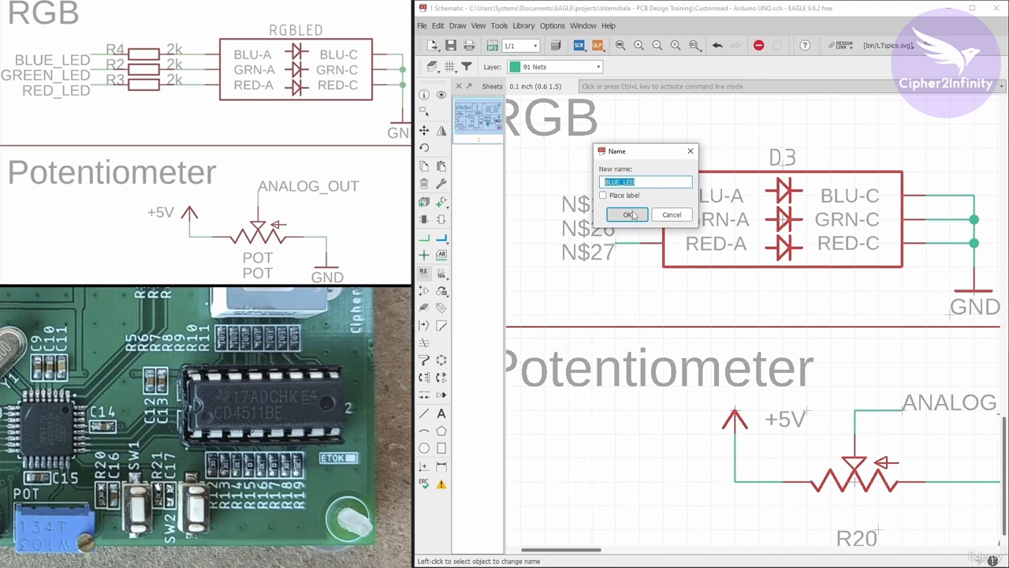
{"action": "left_click", "coordinate": [632, 215]}
Rename the net on the RGB LED's GRN-A pin to GREEN_LED.
{"action": "scroll", "coordinate": [677, 213], "scroll_direction": "down", "scroll_amount": 2}
{"action": "scroll", "coordinate": [677, 213], "scroll_direction": "up", "scroll_amount": 3}
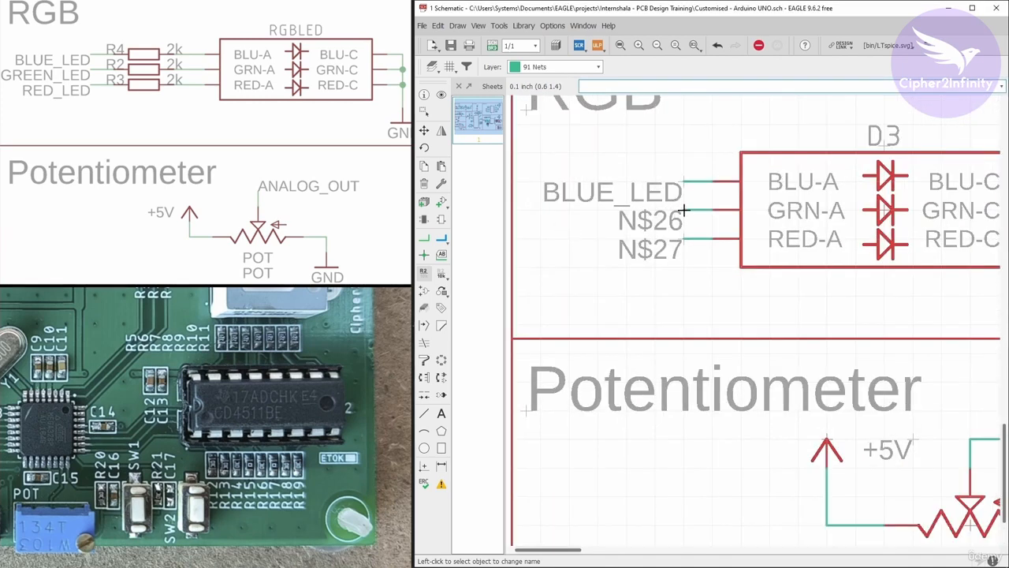
{"action": "right_click", "coordinate": [685, 210]}
{"action": "left_click", "coordinate": [710, 308]}
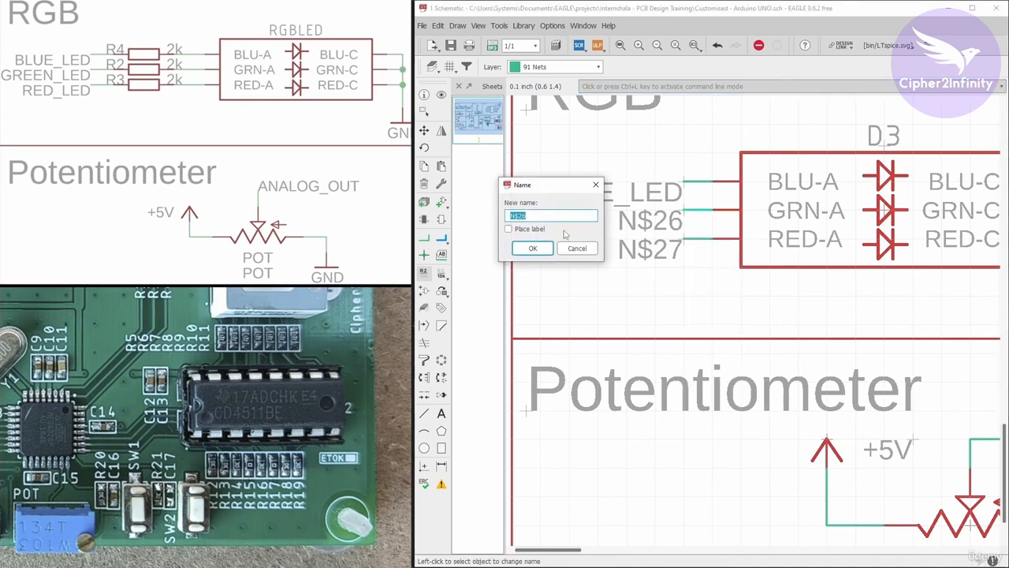
{"action": "type", "text": "GREEN_LED"}
{"action": "left_click", "coordinate": [541, 251]}
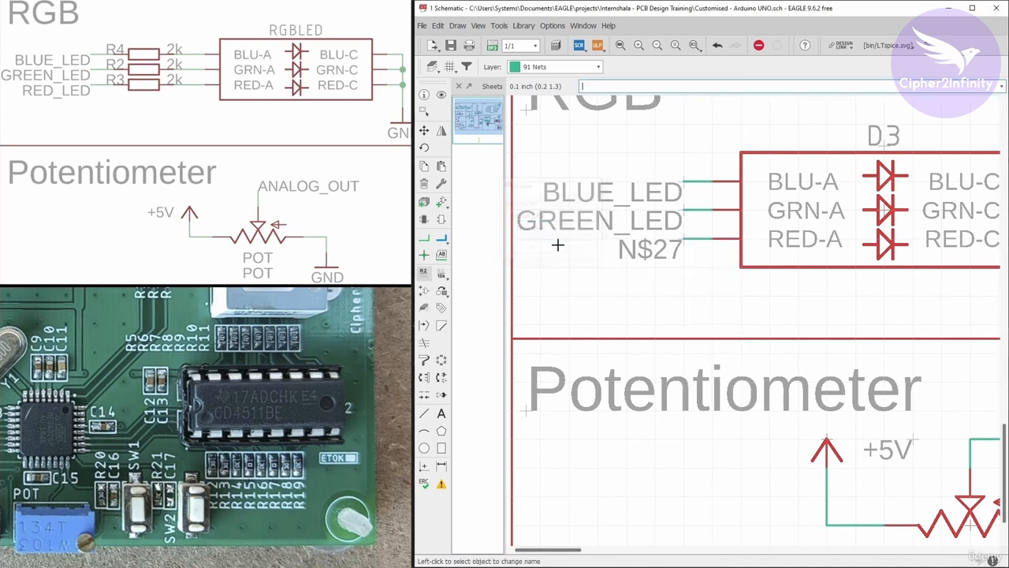
Rename the net on the RGB LED's RED-A pin to RED_LED.
{"action": "right_click", "coordinate": [683, 243]}
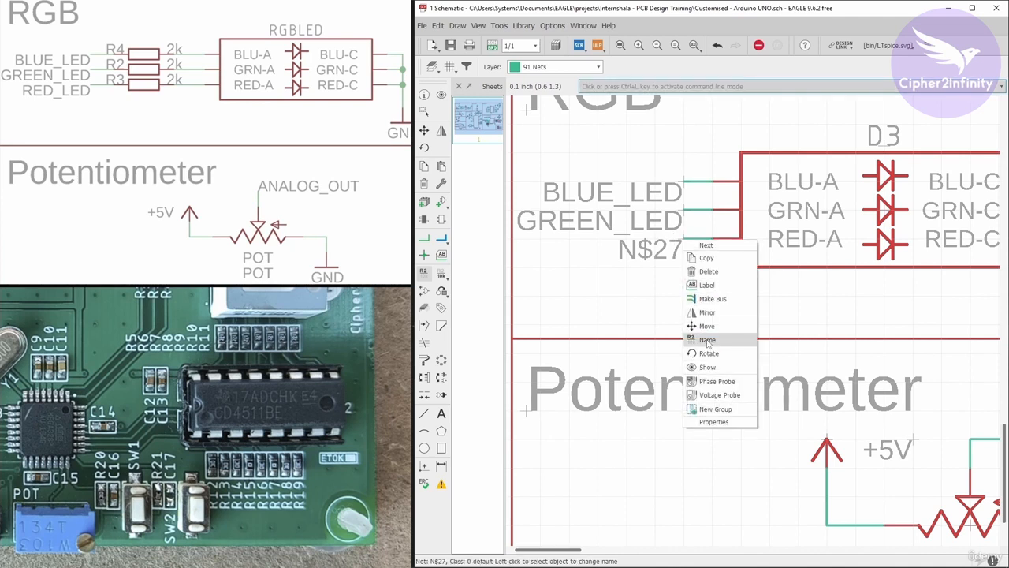
{"action": "left_click", "coordinate": [710, 337]}
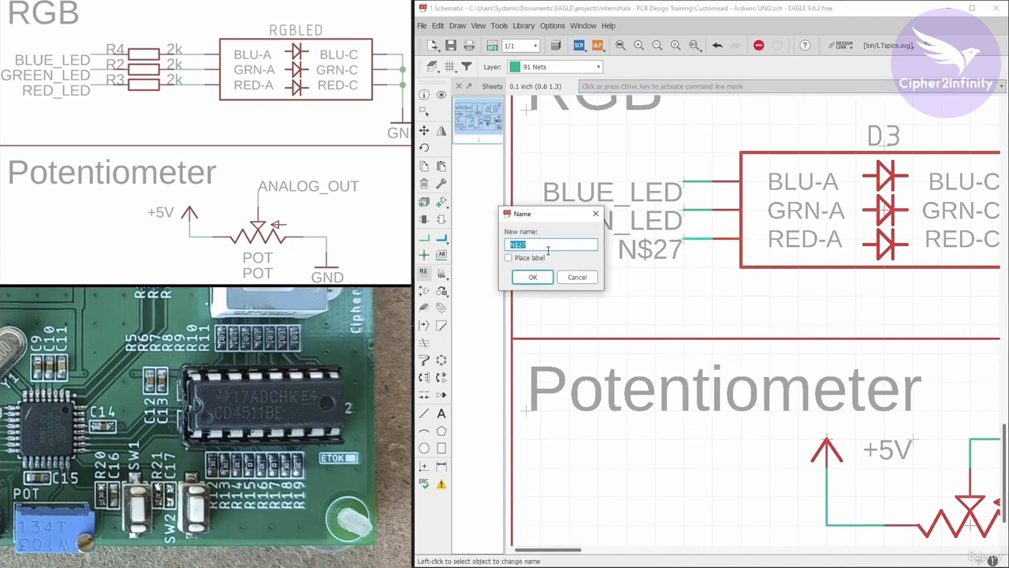
{"action": "type", "text": "RED_LED"}
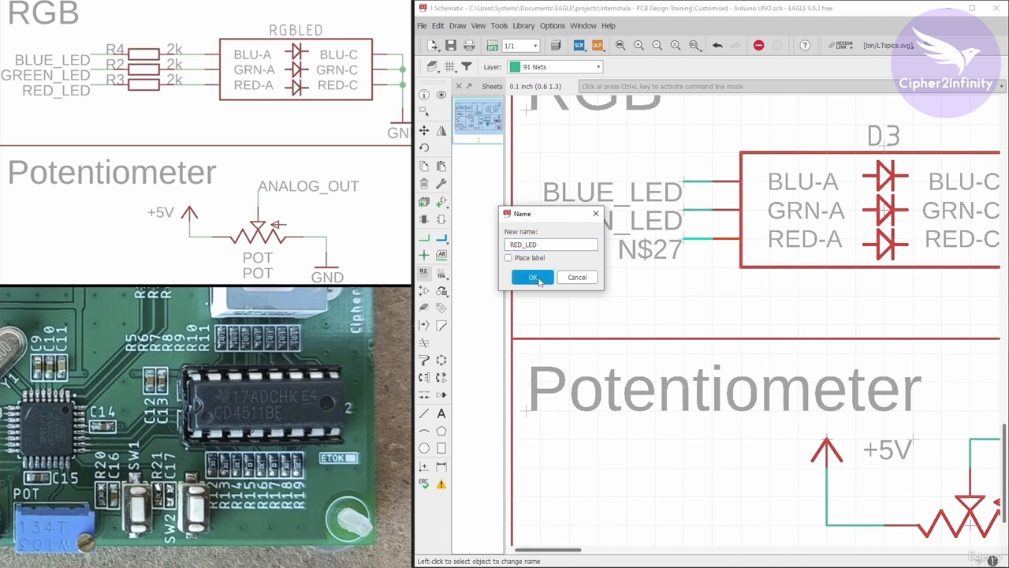
{"action": "left_click", "coordinate": [534, 278]}
Group the complete RGB LED circuit with its labels and GND symbol and move it slightly rightward within the RGB section.
{"action": "scroll", "coordinate": [608, 197], "scroll_direction": "down", "scroll_amount": 3}
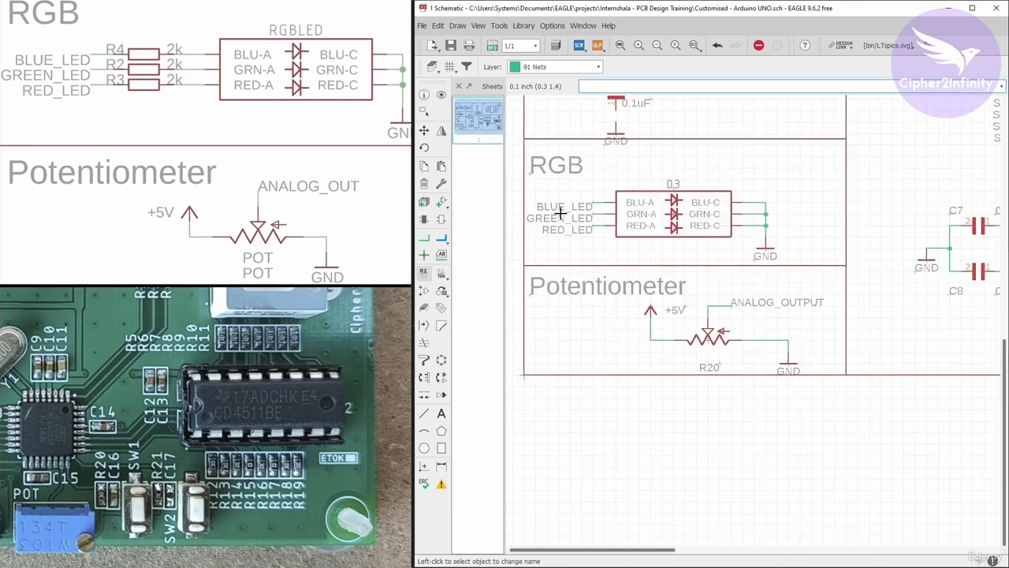
{"action": "left_click", "coordinate": [425, 111]}
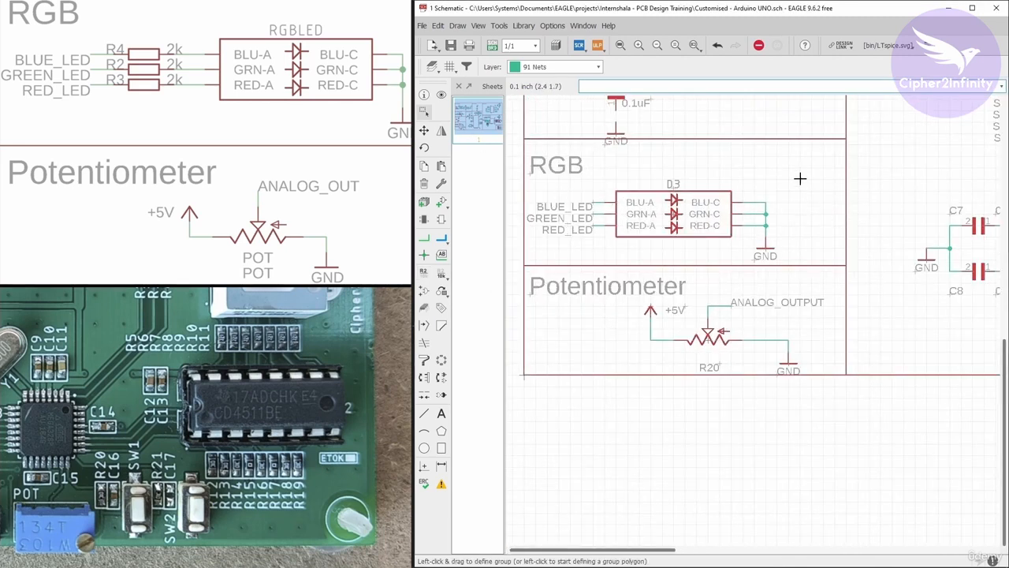
{"action": "left_click_drag", "start_coordinate": [800, 178], "coordinate": [540, 265]}
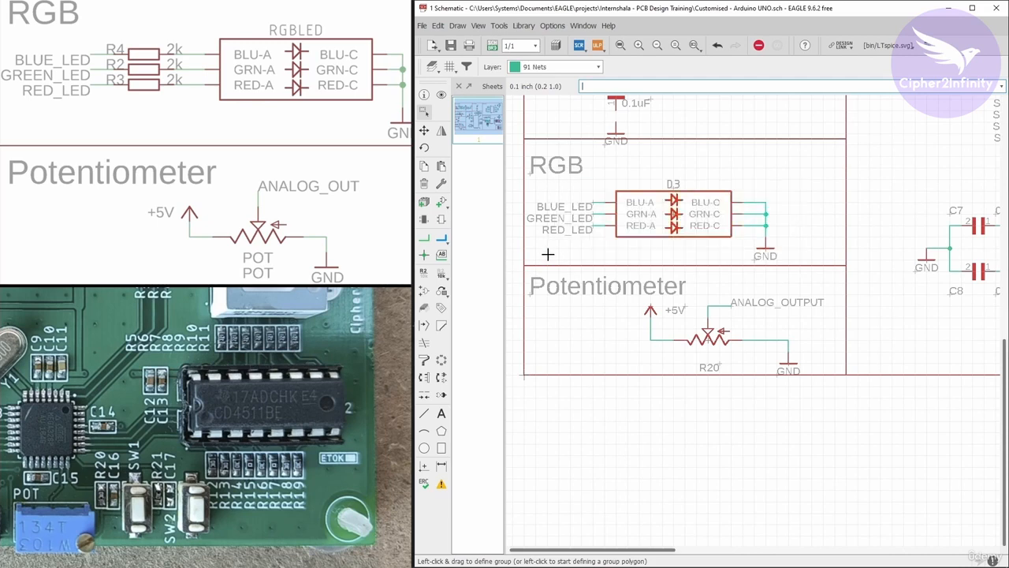
{"action": "left_click", "coordinate": [425, 130]}
{"action": "right_click", "coordinate": [777, 189], "text": "ctrl"}
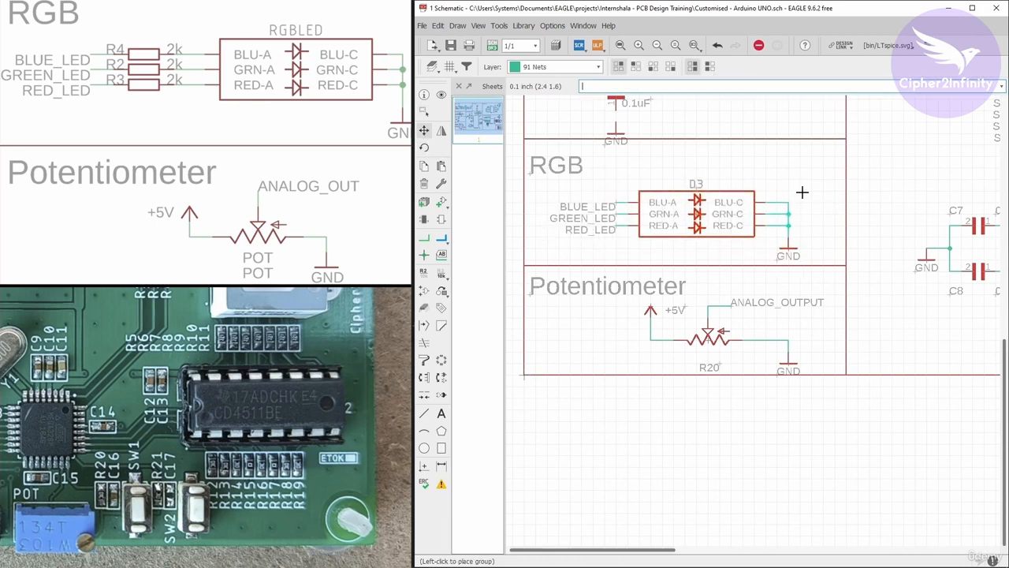
{"action": "left_click", "coordinate": [804, 188]}
Arrange the Switch section's +5V symbol, R18, C17 and GND symbol in one vertical column further right of SW2.
{"action": "scroll", "coordinate": [637, 253], "scroll_direction": "down", "scroll_amount": 5}
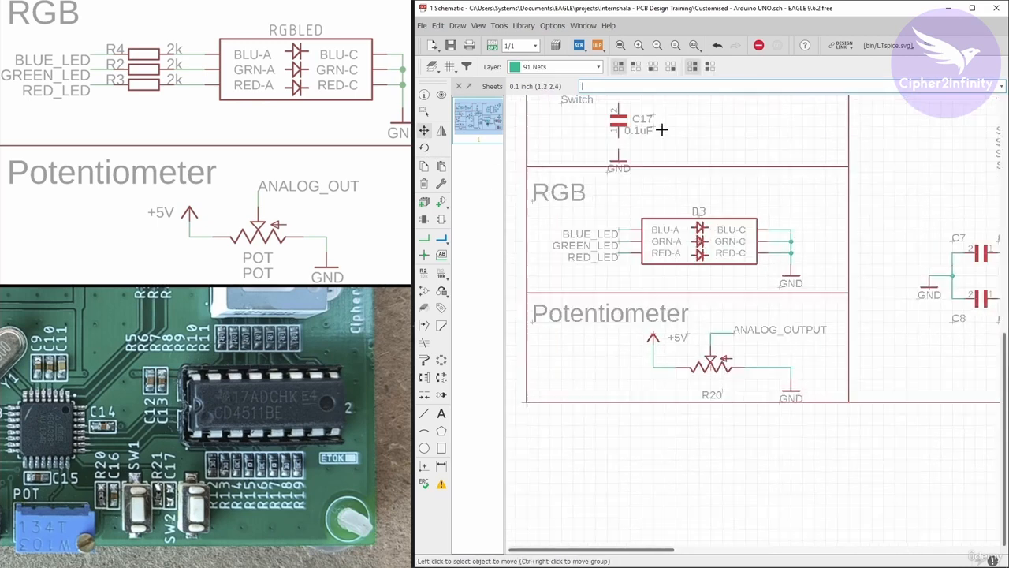
{"action": "scroll", "coordinate": [598, 157], "scroll_direction": "up", "scroll_amount": 6}
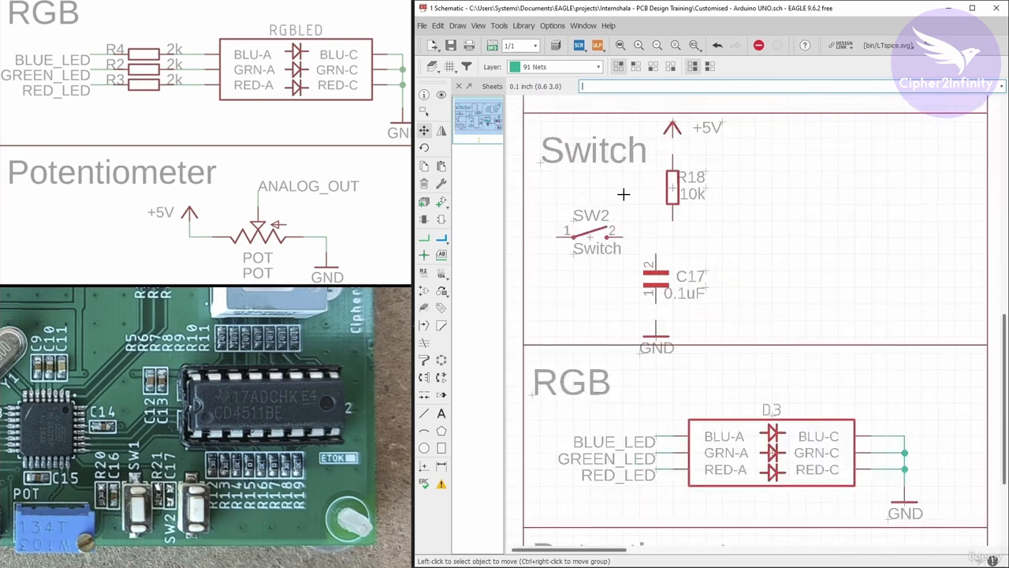
{"action": "left_click", "coordinate": [667, 198]}
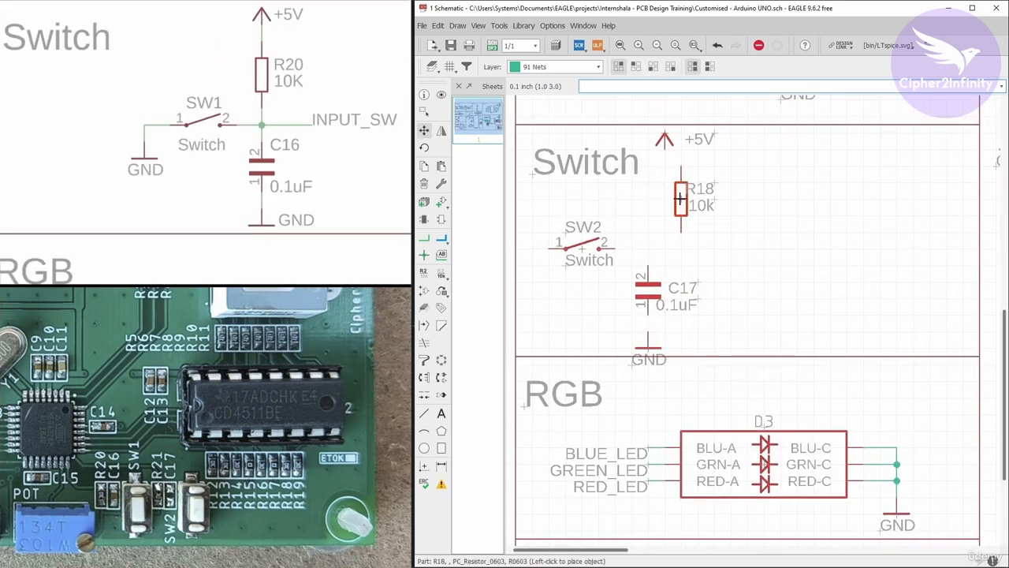
{"action": "left_click", "coordinate": [747, 199]}
{"action": "left_click", "coordinate": [649, 295]}
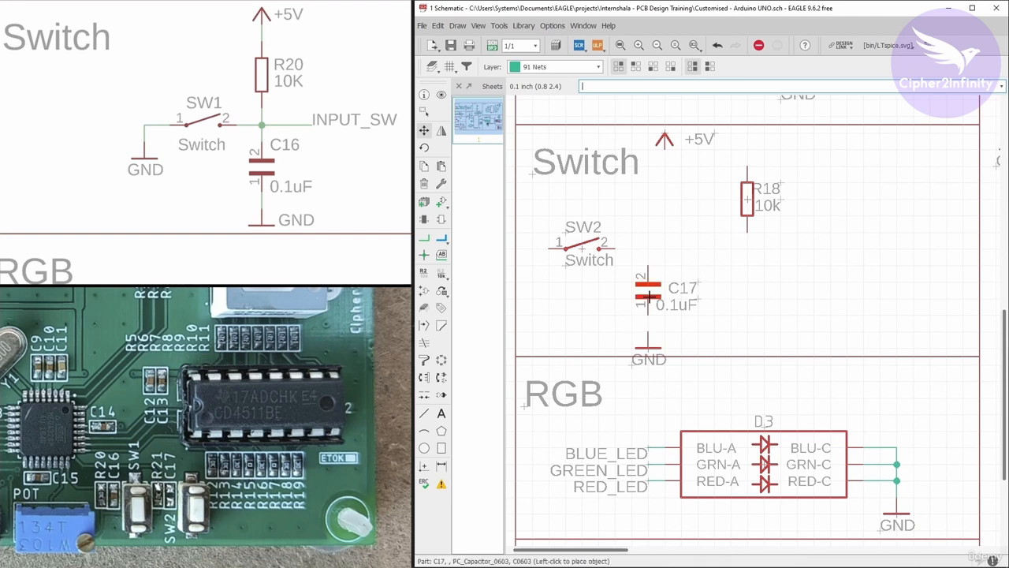
{"action": "left_click", "coordinate": [747, 277]}
{"action": "left_click", "coordinate": [648, 348]}
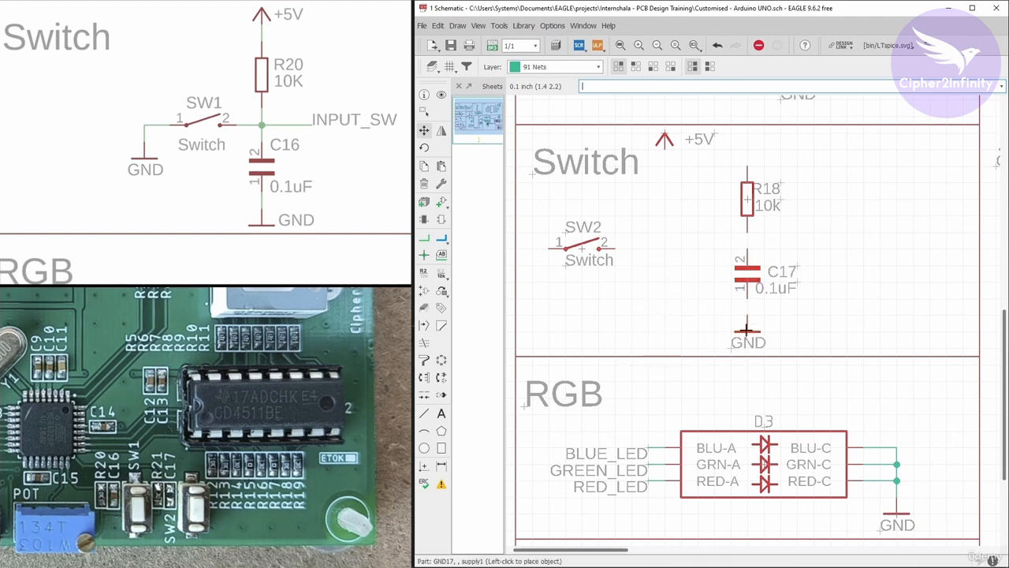
{"action": "left_click", "coordinate": [747, 331]}
{"action": "left_click", "coordinate": [664, 138]}
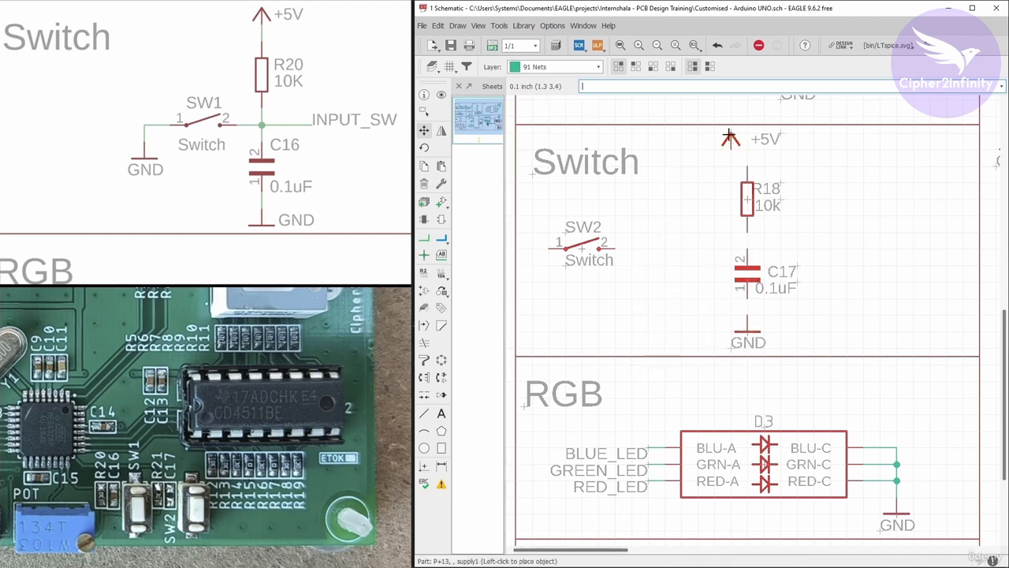
{"action": "left_click", "coordinate": [747, 139]}
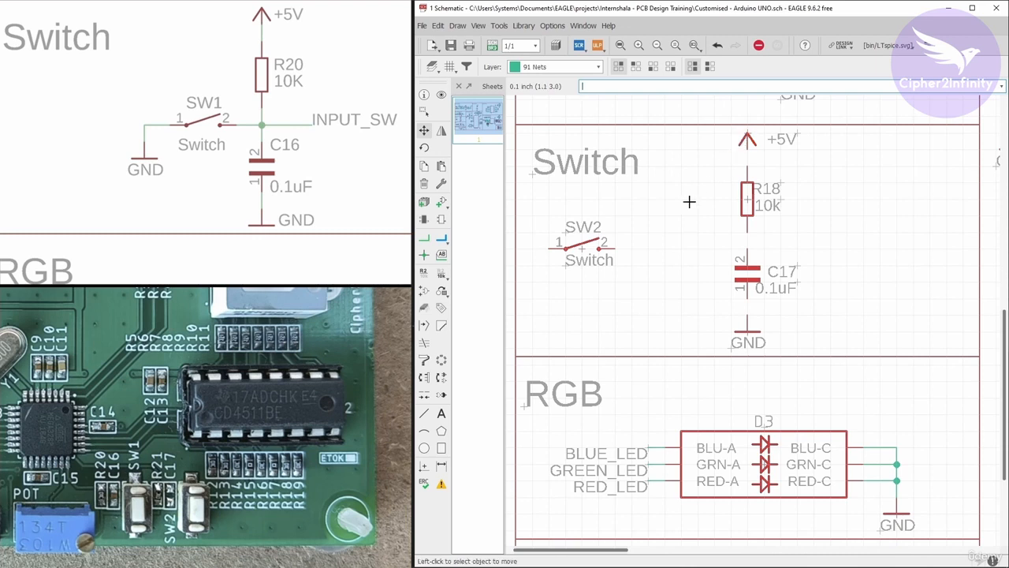
{"action": "left_click", "coordinate": [748, 286]}
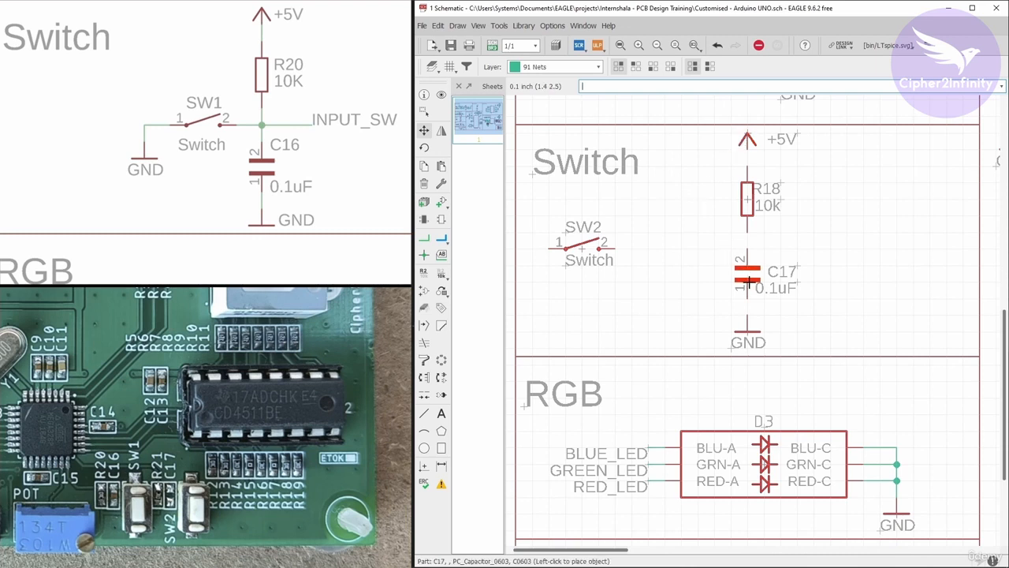
{"action": "left_click", "coordinate": [748, 288]}
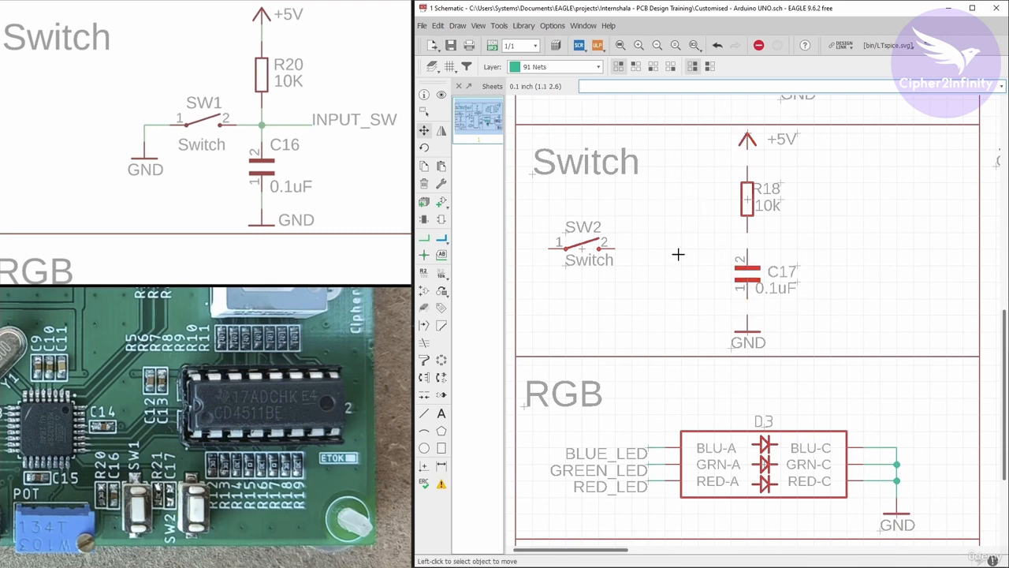
Wire the Switch section's column with nets joining +5V to R18, R18 to C17, and C17 to GND.
{"action": "left_click", "coordinate": [424, 238]}
{"action": "scroll", "coordinate": [728, 263], "scroll_direction": "up", "scroll_amount": 3}
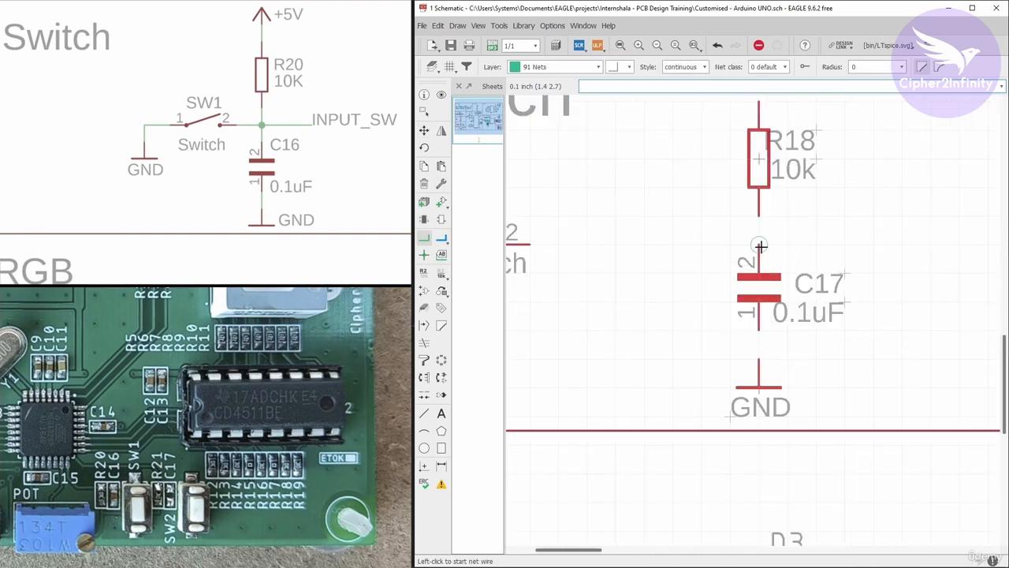
{"action": "left_click", "coordinate": [759, 245]}
{"action": "left_click", "coordinate": [760, 210]}
{"action": "scroll", "coordinate": [681, 202], "scroll_direction": "down", "scroll_amount": 4}
{"action": "scroll", "coordinate": [682, 202], "scroll_direction": "up", "scroll_amount": 2}
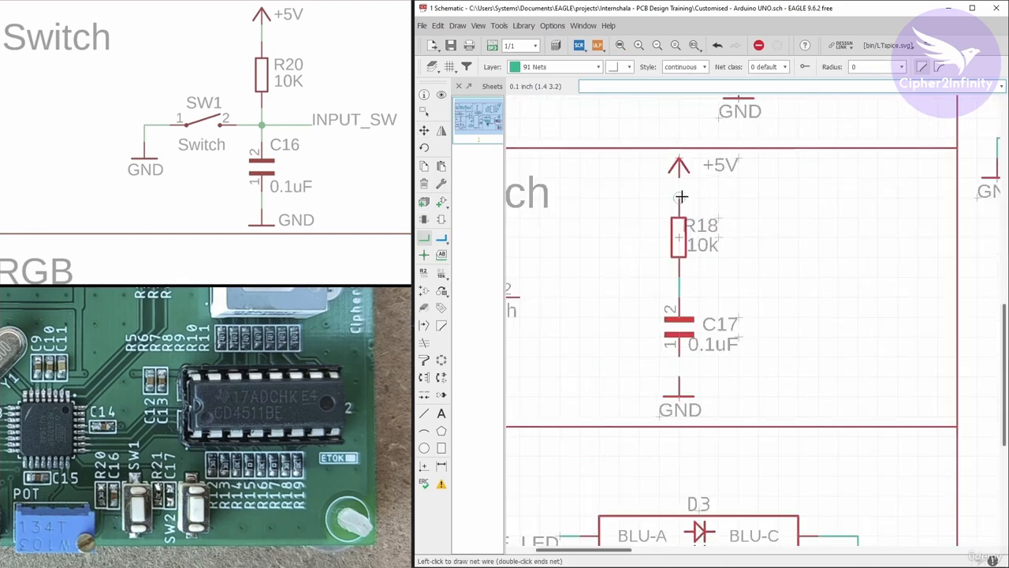
{"action": "scroll", "coordinate": [722, 180], "scroll_direction": "down", "scroll_amount": 4}
{"action": "scroll", "coordinate": [701, 269], "scroll_direction": "up", "scroll_amount": 4}
{"action": "left_click", "coordinate": [701, 270]}
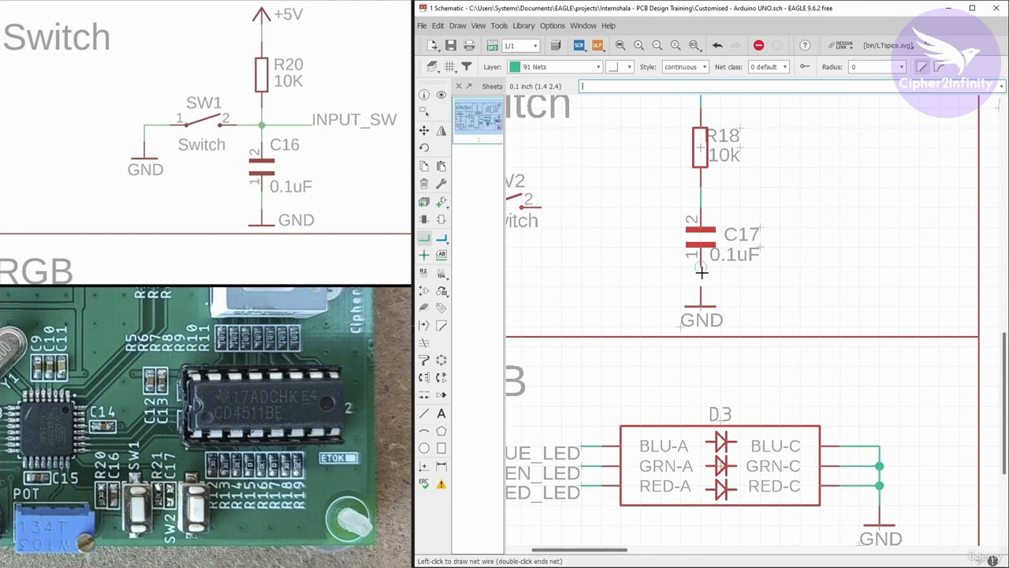
{"action": "left_click", "coordinate": [701, 287]}
Move SW2 up and closer to the R18–C17 column and wire its pin 2 to the net between them.
{"action": "scroll", "coordinate": [790, 297], "scroll_direction": "down", "scroll_amount": 4}
{"action": "scroll", "coordinate": [705, 262], "scroll_direction": "up", "scroll_amount": 3}
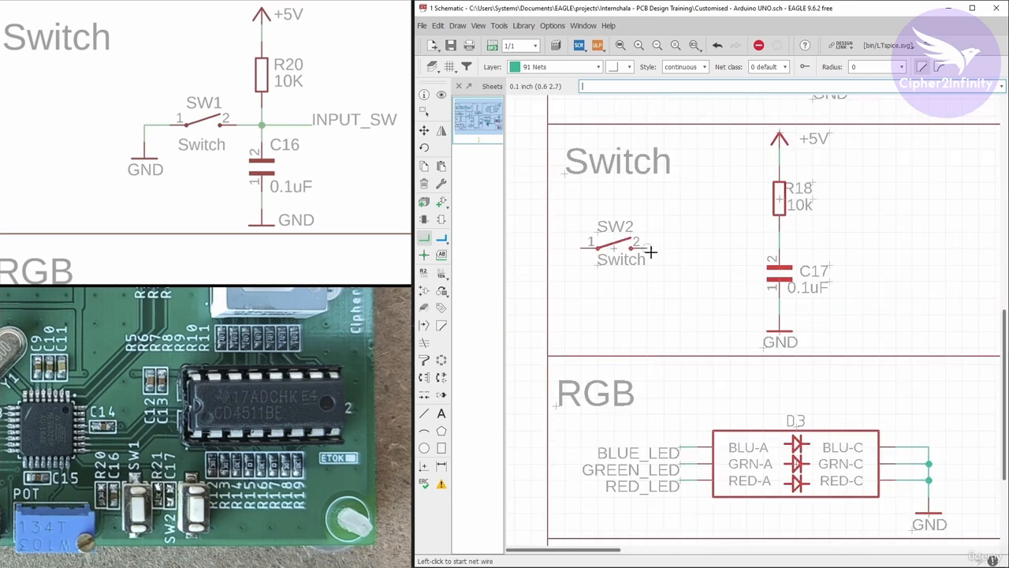
{"action": "left_click", "coordinate": [425, 130]}
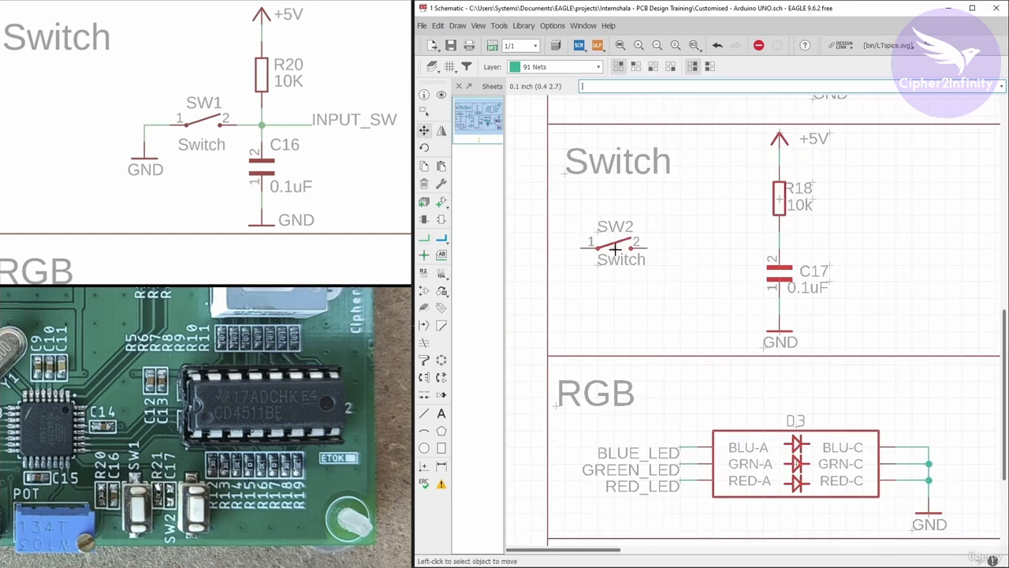
{"action": "left_click_drag", "start_coordinate": [614, 249], "coordinate": [681, 232]}
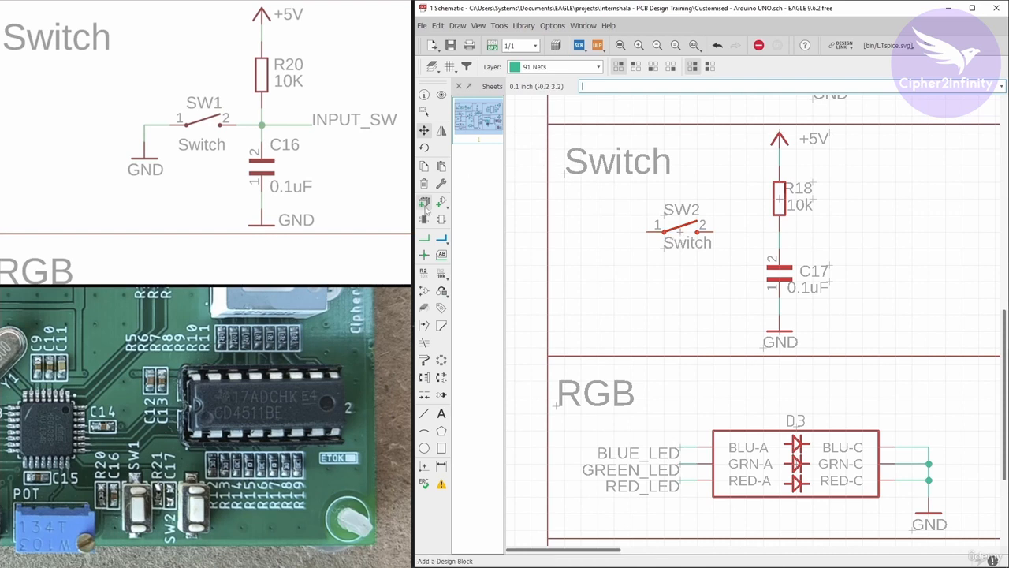
{"action": "left_click", "coordinate": [424, 238]}
{"action": "left_click", "coordinate": [698, 231]}
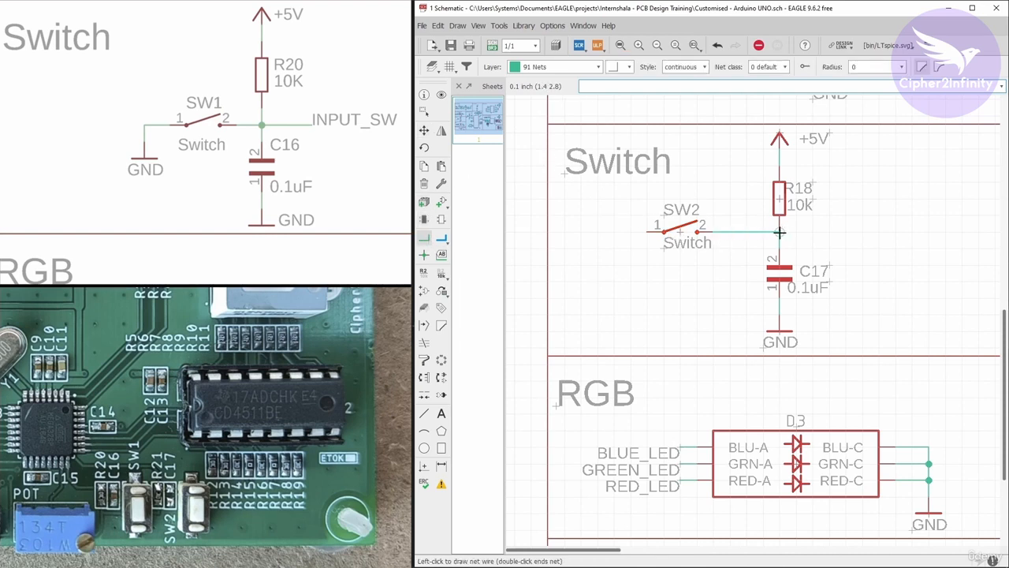
{"action": "left_click", "coordinate": [779, 231]}
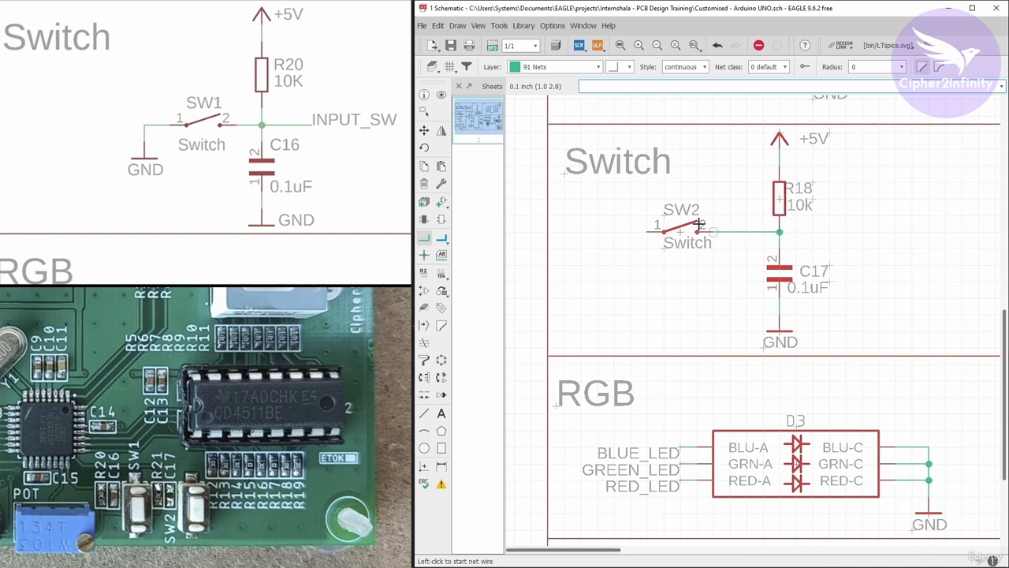
Draw a net leftward and down from SW2's pin 1 and attach a copied GND symbol, renaming the net segment to GND.
{"action": "left_click", "coordinate": [645, 233]}
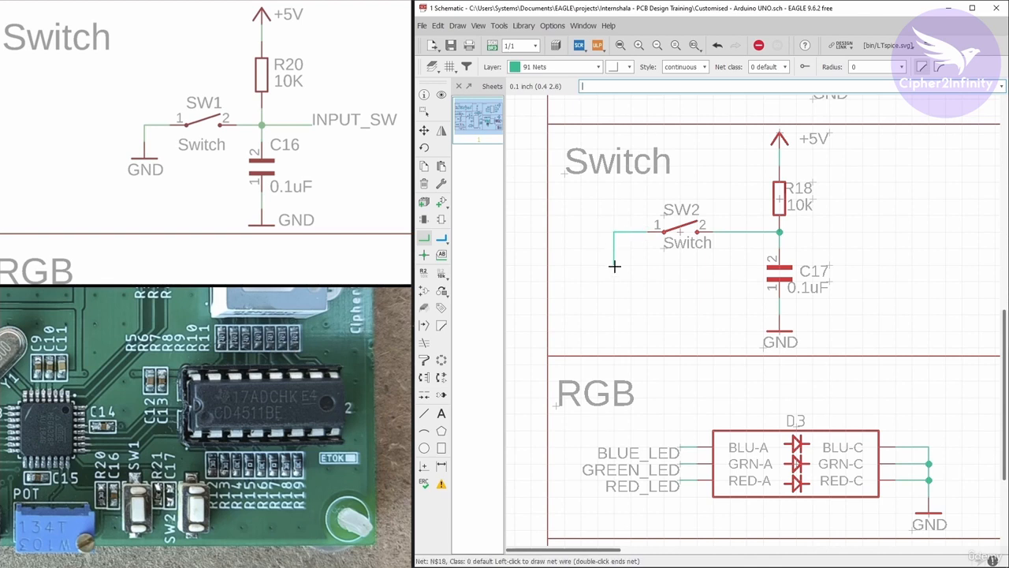
{"action": "double_click", "coordinate": [614, 248]}
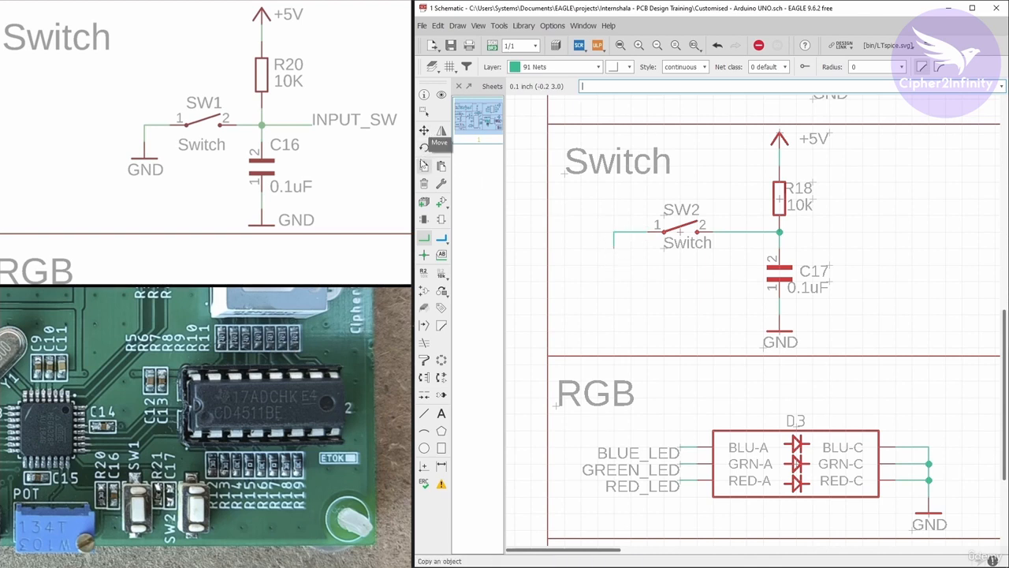
{"action": "left_click", "coordinate": [424, 166]}
{"action": "left_click", "coordinate": [776, 324]}
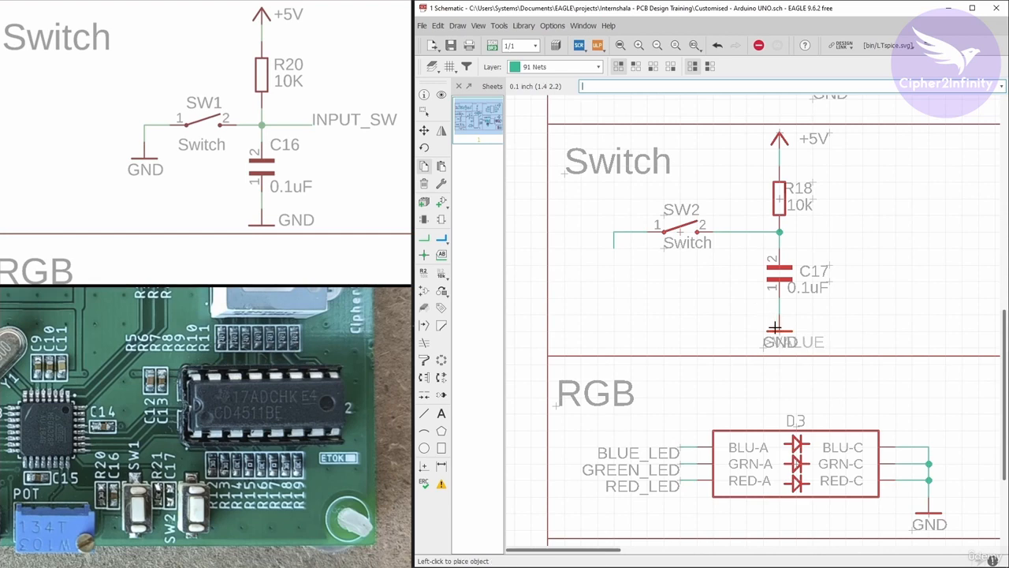
{"action": "left_click", "coordinate": [614, 250]}
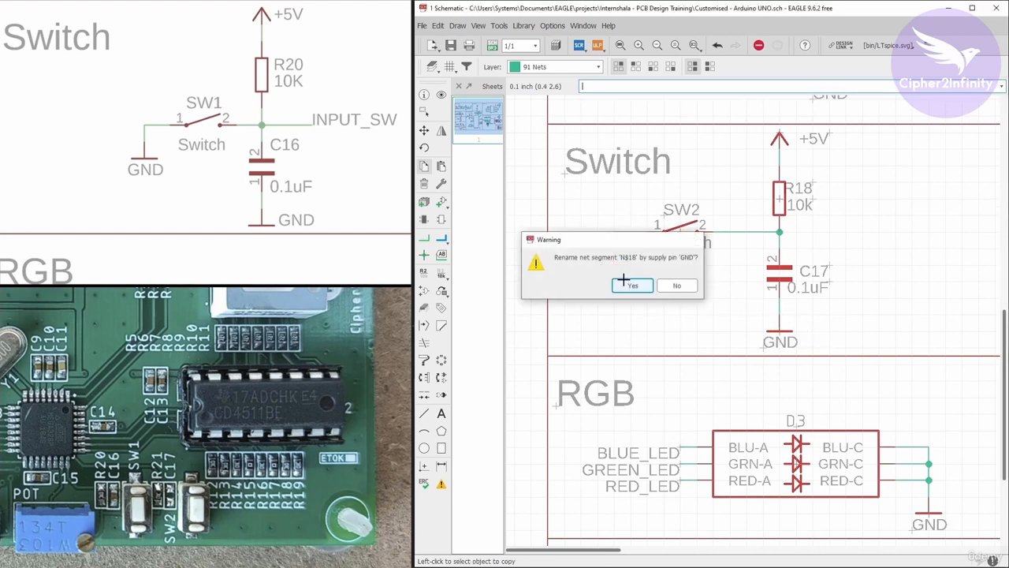
{"action": "left_click", "coordinate": [628, 284]}
Draw a short open-ended net rightward from the junction between R18 and C17.
{"action": "scroll", "coordinate": [626, 279], "scroll_direction": "down", "scroll_amount": 3}
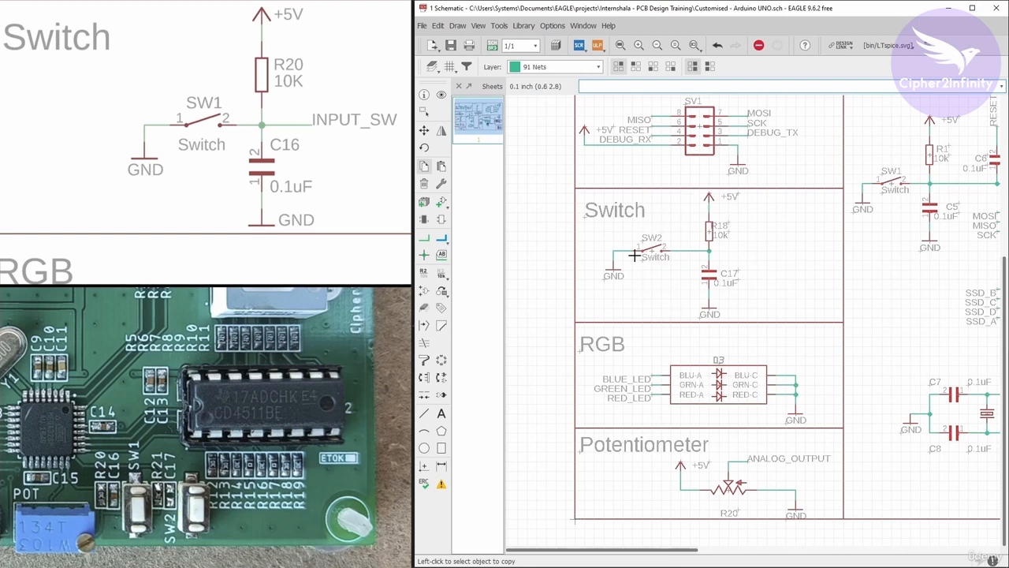
{"action": "scroll", "coordinate": [593, 256], "scroll_direction": "up", "scroll_amount": 1}
{"action": "scroll", "coordinate": [601, 254], "scroll_direction": "down", "scroll_amount": 1}
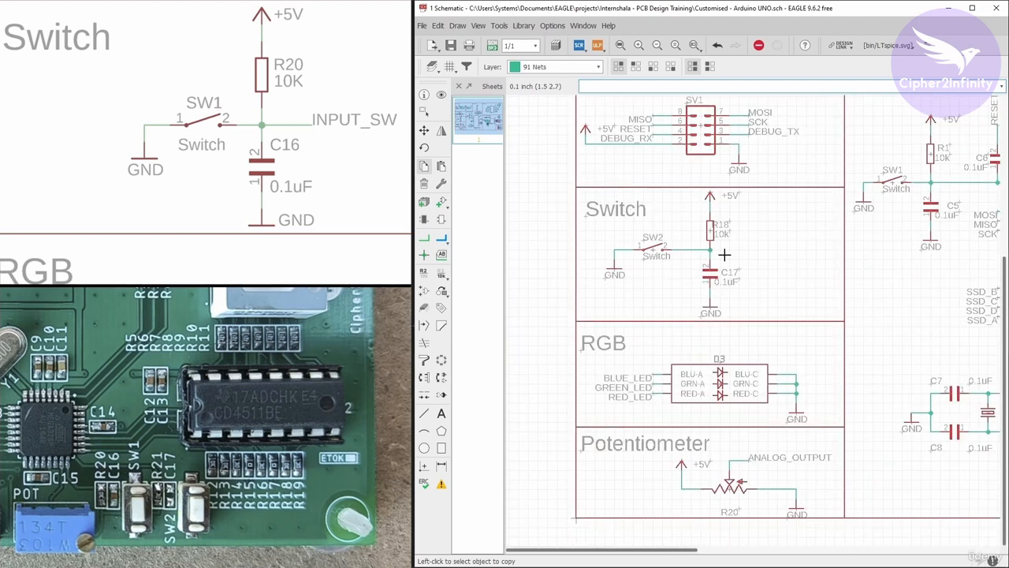
{"action": "scroll", "coordinate": [590, 221], "scroll_direction": "down", "scroll_amount": 1}
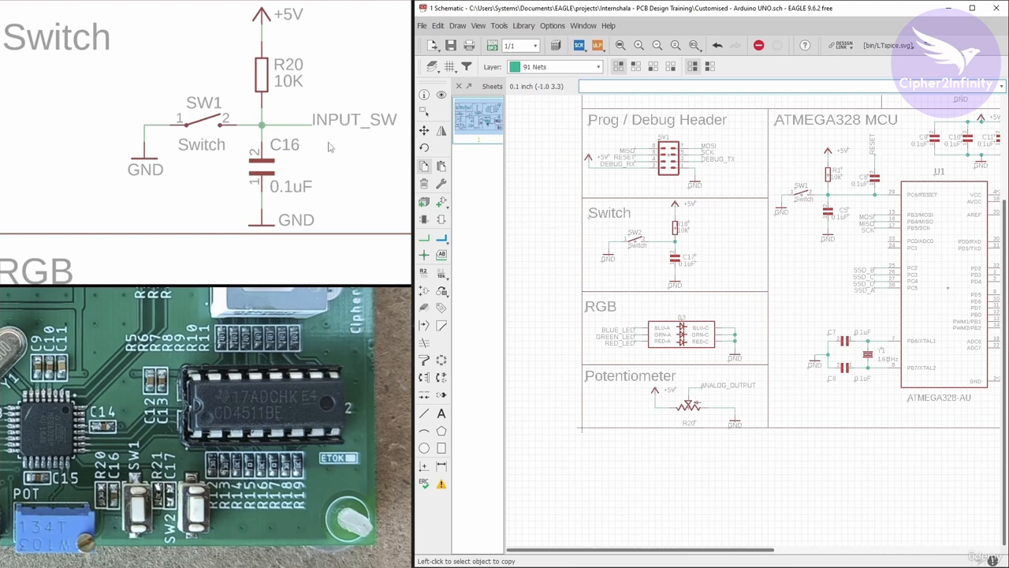
{"action": "scroll", "coordinate": [704, 237], "scroll_direction": "up", "scroll_amount": 2}
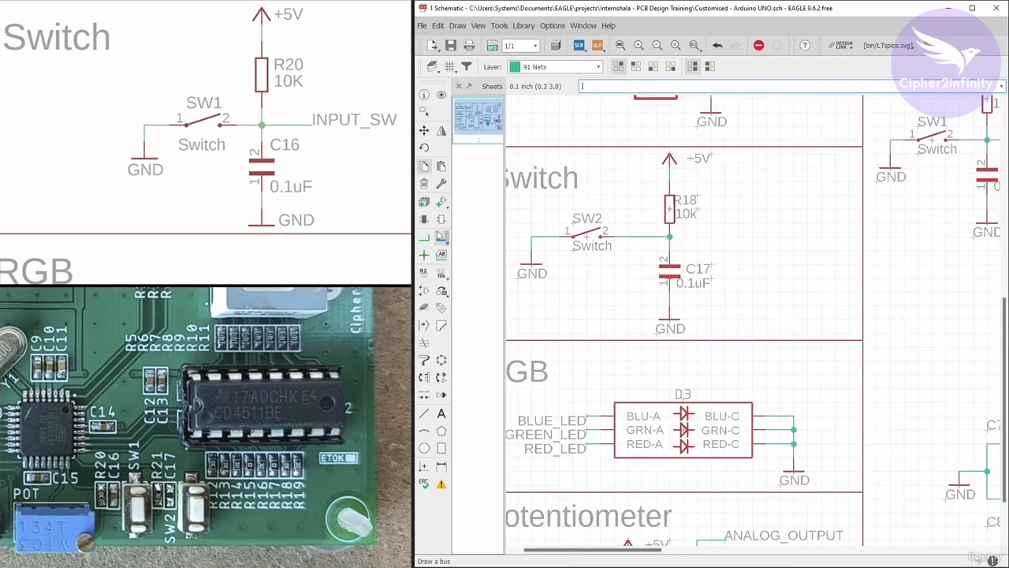
{"action": "left_click", "coordinate": [425, 237]}
{"action": "scroll", "coordinate": [701, 234], "scroll_direction": "up", "scroll_amount": 2}
{"action": "left_click", "coordinate": [620, 218]}
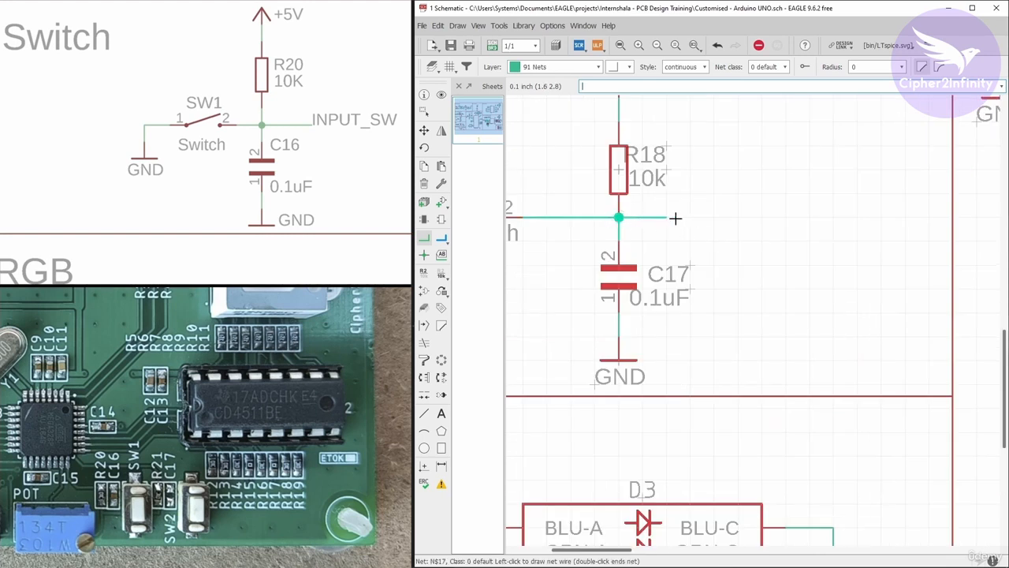
{"action": "double_click", "coordinate": [690, 217]}
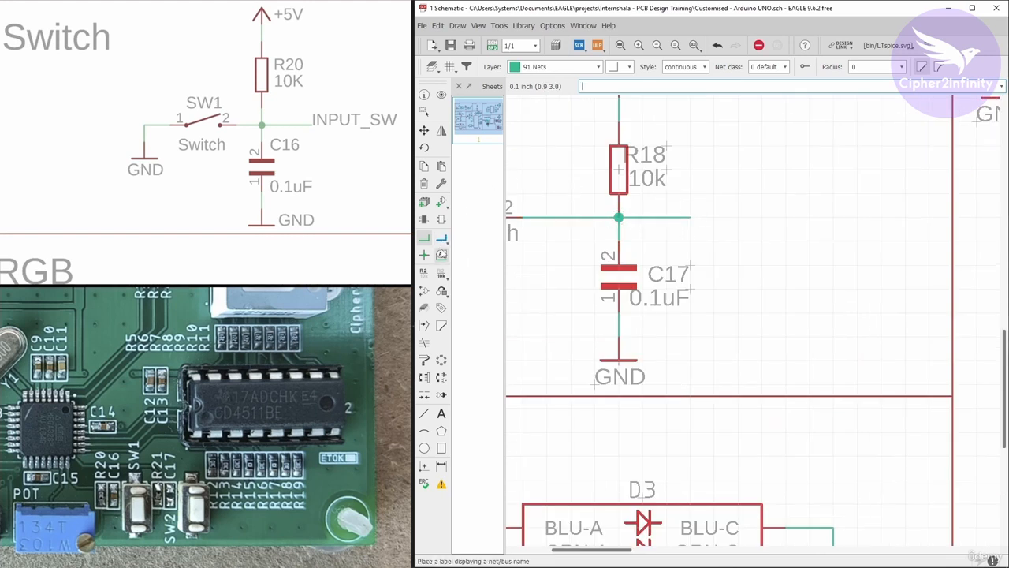
Label the open-ended net from the R18–C17 junction and rename it INPUT_SW.
{"action": "left_click", "coordinate": [441, 254]}
{"action": "left_click", "coordinate": [689, 218]}
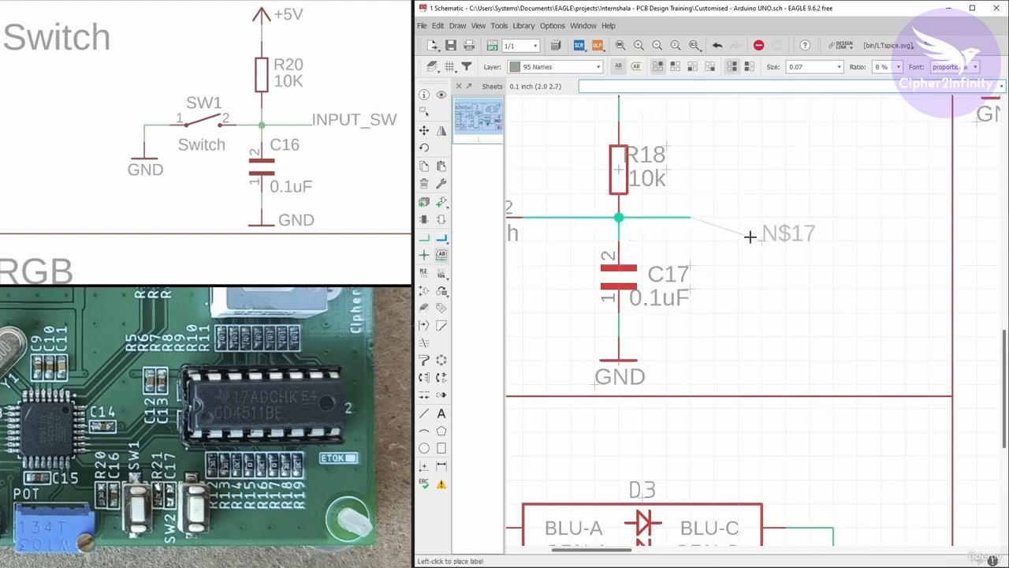
{"action": "left_click", "coordinate": [692, 217]}
{"action": "right_click", "coordinate": [691, 214]}
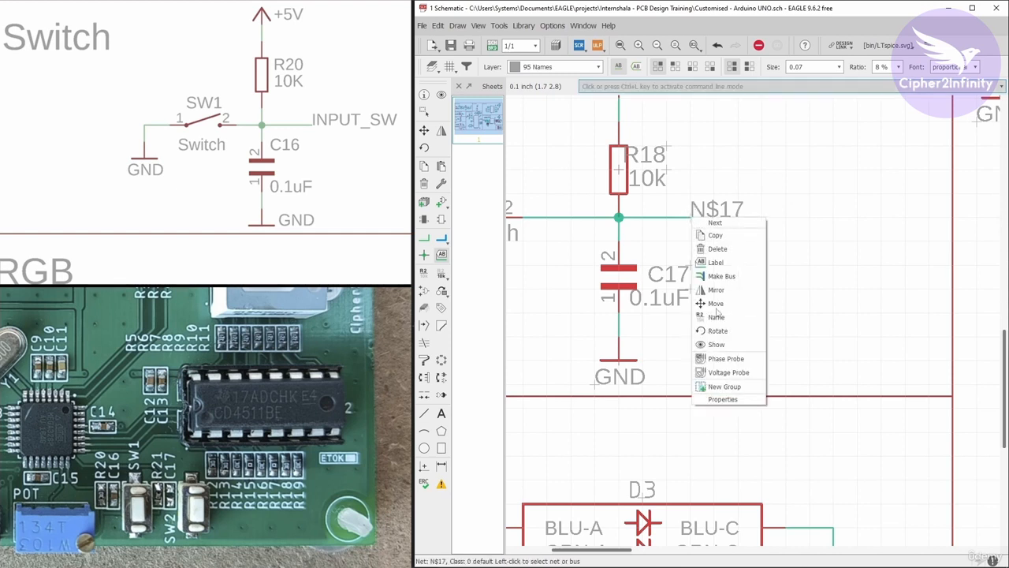
{"action": "left_click", "coordinate": [719, 323]}
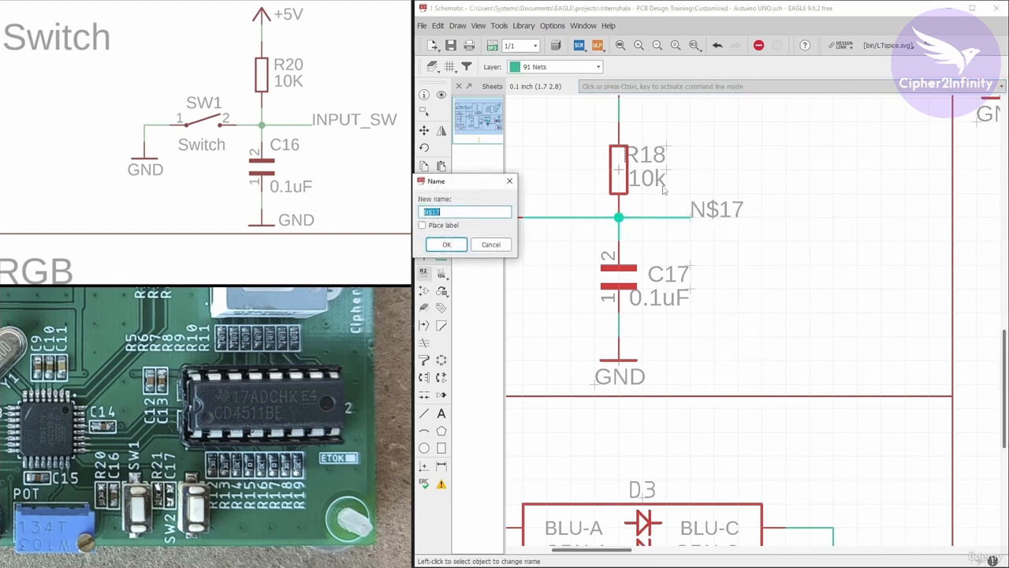
{"action": "left_click_drag", "start_coordinate": [461, 187], "coordinate": [671, 174]}
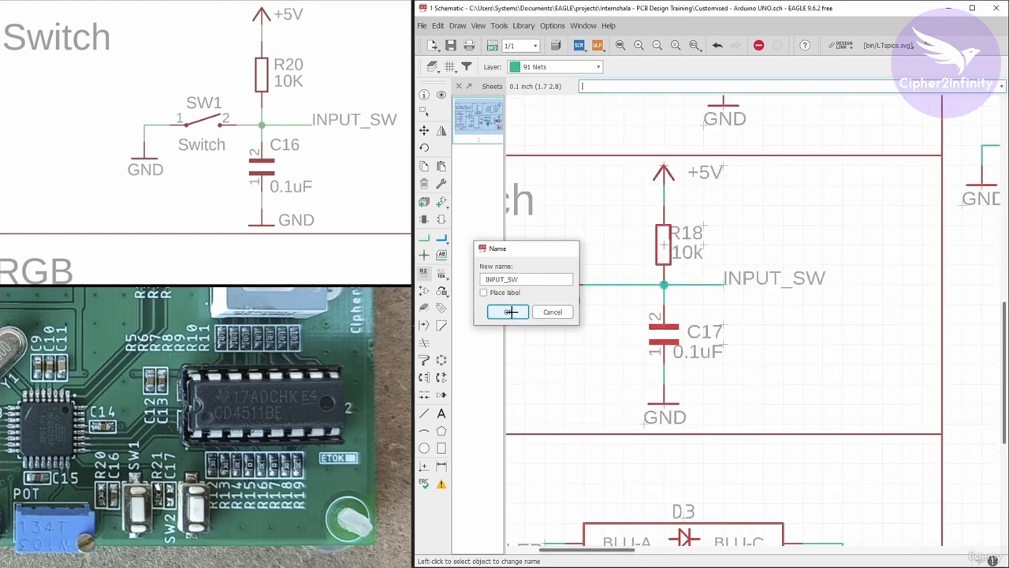
{"action": "left_click", "coordinate": [511, 311]}
Draw short open-ended nets leftward from U1's pins 24 (PC1) and 23 (PC0/ADC0), matching the length of the neighbouring net stubs.
{"action": "scroll", "coordinate": [610, 275], "scroll_direction": "down", "scroll_amount": 4}
{"action": "scroll", "coordinate": [641, 287], "scroll_direction": "up", "scroll_amount": 3}
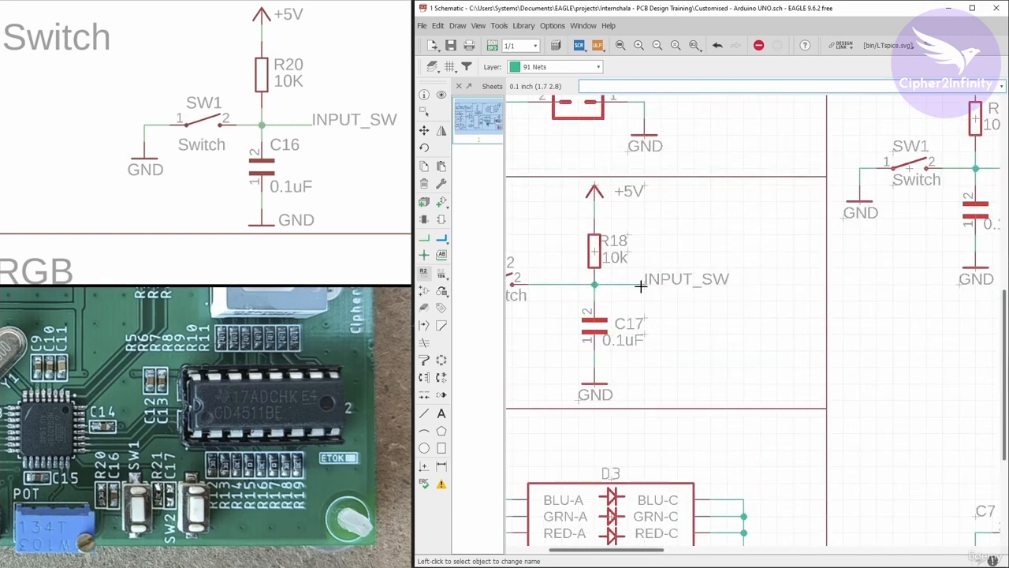
{"action": "scroll", "coordinate": [639, 286], "scroll_direction": "down", "scroll_amount": 4}
{"action": "scroll", "coordinate": [623, 282], "scroll_direction": "up", "scroll_amount": 4}
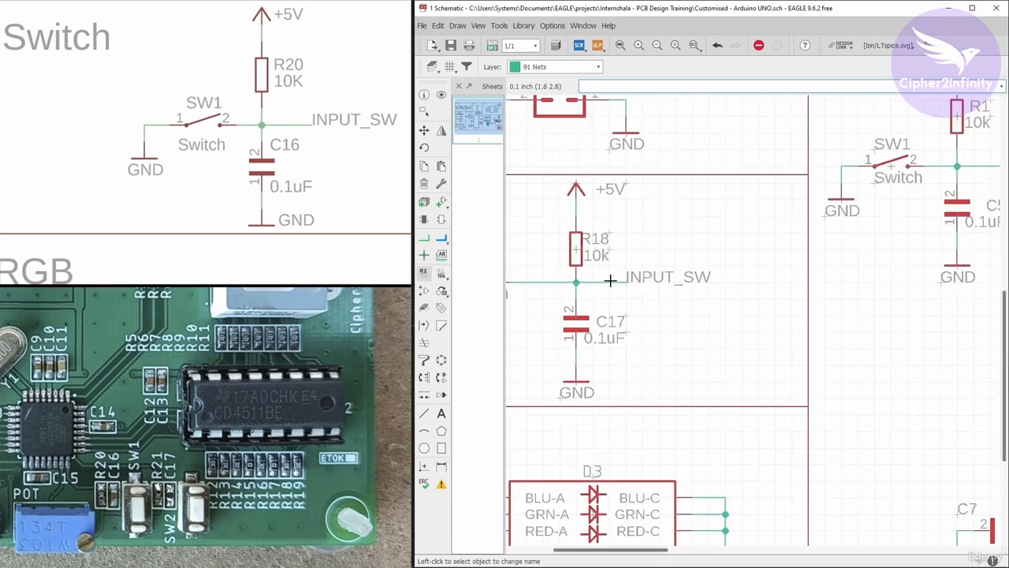
{"action": "scroll", "coordinate": [587, 272], "scroll_direction": "down", "scroll_amount": 2}
{"action": "scroll", "coordinate": [918, 295], "scroll_direction": "up", "scroll_amount": 3}
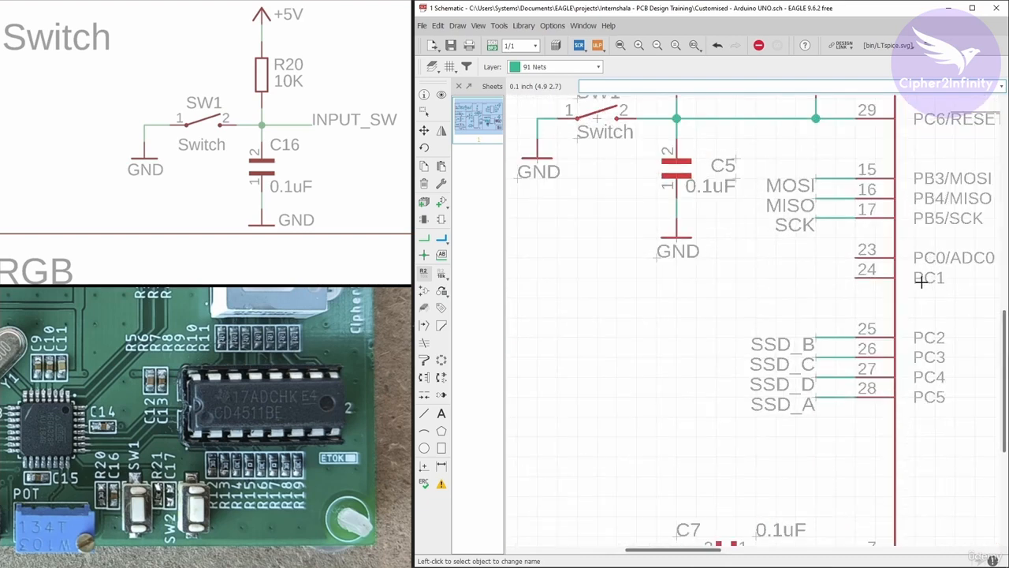
{"action": "left_click", "coordinate": [424, 238]}
{"action": "scroll", "coordinate": [846, 274], "scroll_direction": "up", "scroll_amount": 2}
{"action": "left_click", "coordinate": [858, 278]}
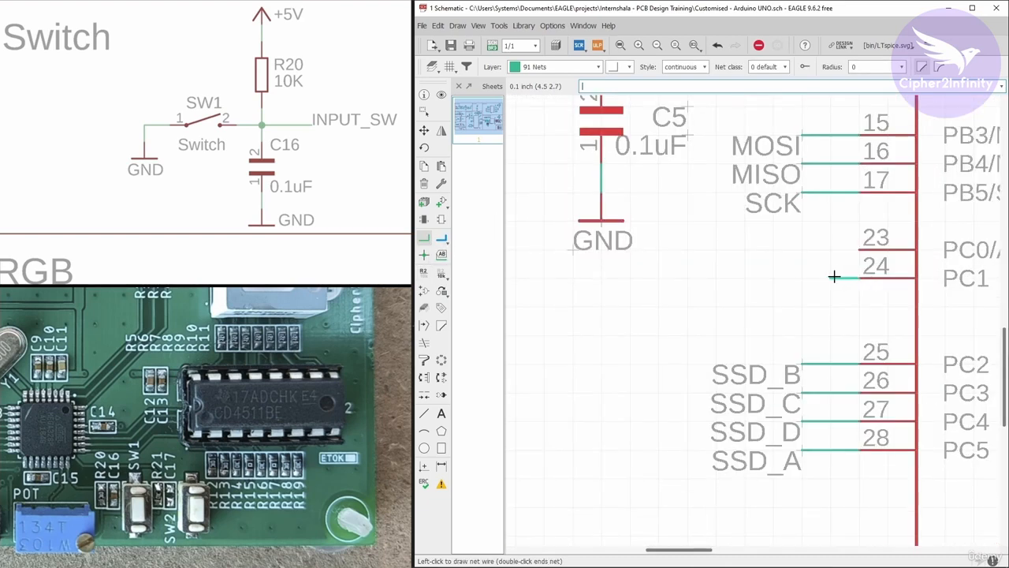
{"action": "double_click", "coordinate": [812, 279]}
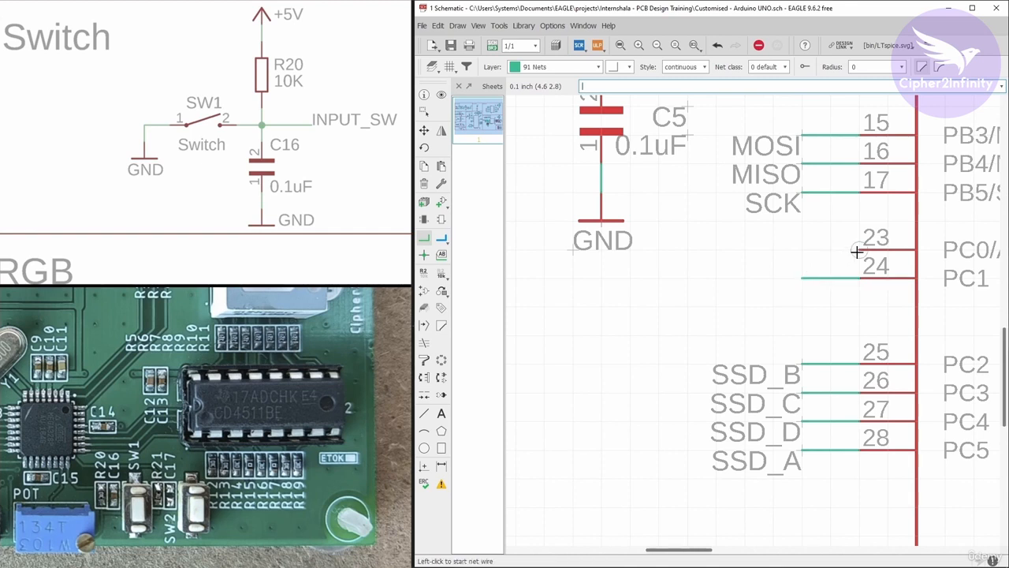
{"action": "left_click", "coordinate": [858, 249]}
{"action": "double_click", "coordinate": [802, 249]}
{"action": "scroll", "coordinate": [811, 260], "scroll_direction": "down", "scroll_amount": 1}
Place mirrored-side net labels at the open ends of the nets on U1's pins 24 and 23.
{"action": "left_click", "coordinate": [442, 254]}
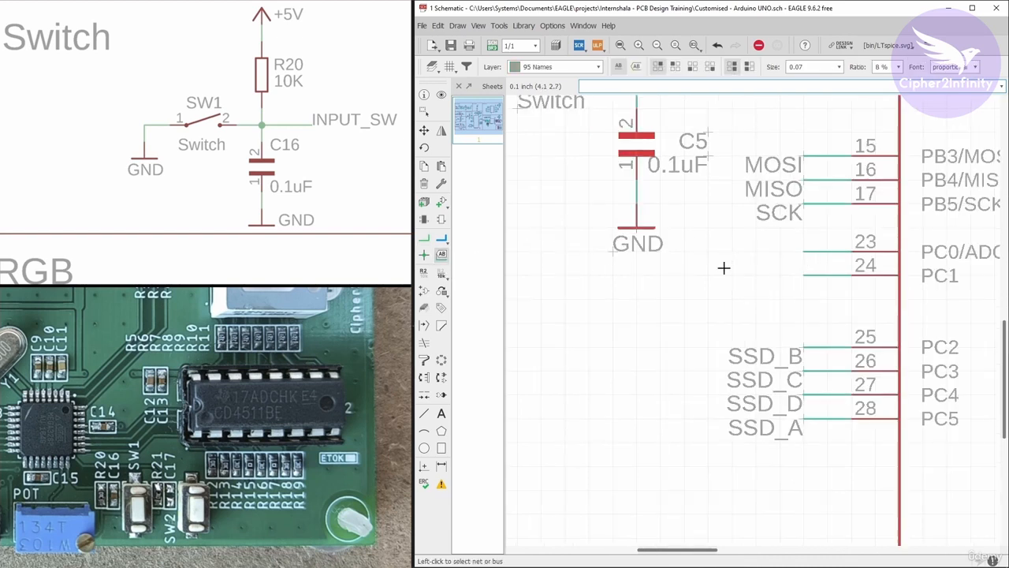
{"action": "left_click", "coordinate": [807, 275]}
{"action": "right_click", "coordinate": [807, 276]}
{"action": "right_click", "coordinate": [807, 277]}
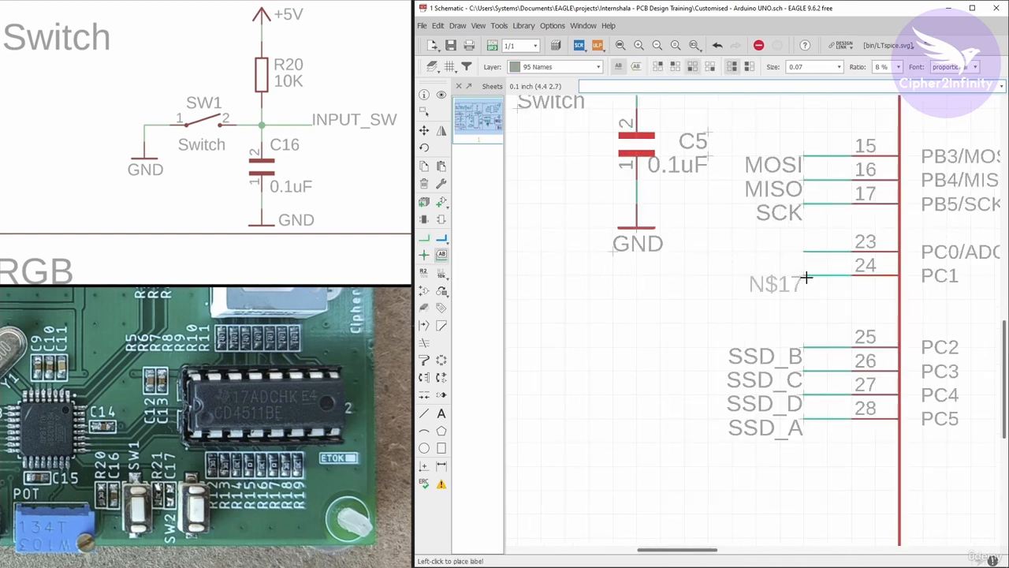
{"action": "left_click", "coordinate": [808, 277]}
{"action": "left_click", "coordinate": [802, 253]}
{"action": "left_click", "coordinate": [803, 251]}
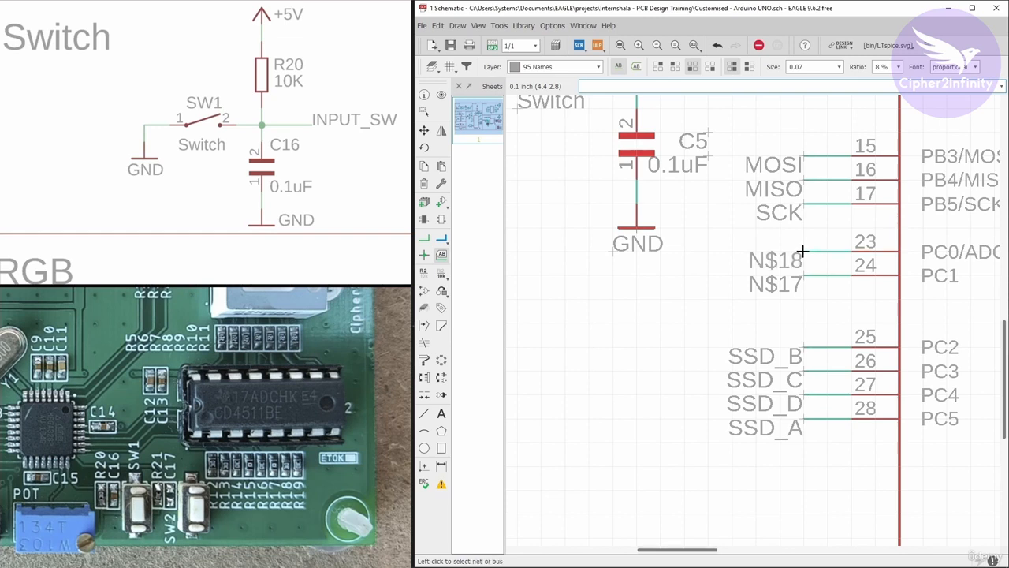
Rename the net on U1's pin 24 to INPUT_SW and the net on pin 23 to ANALOG_OUT.
{"action": "right_click", "coordinate": [807, 276]}
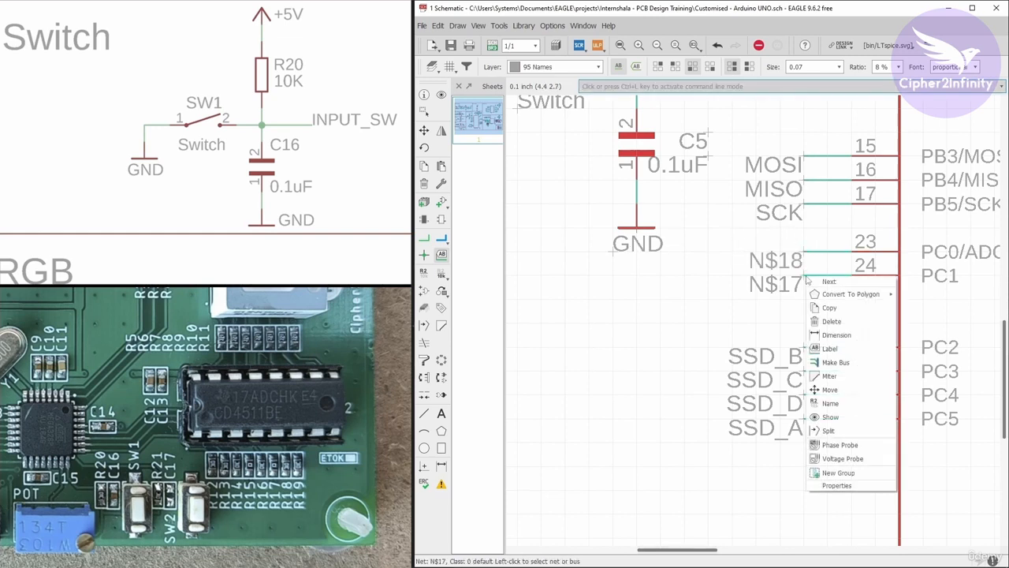
{"action": "left_click", "coordinate": [839, 403]}
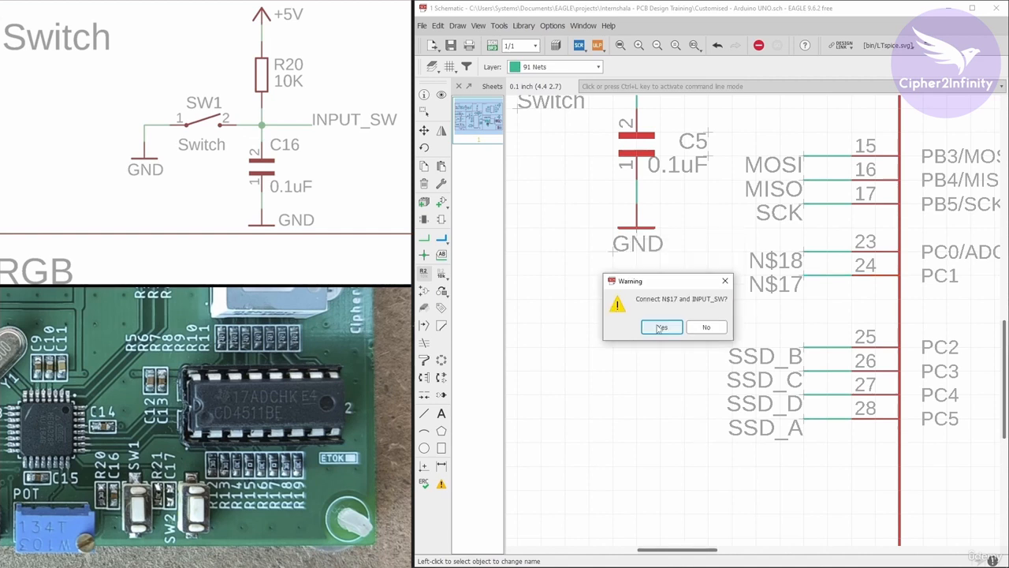
{"action": "right_click", "coordinate": [804, 252]}
{"action": "left_click", "coordinate": [828, 356]}
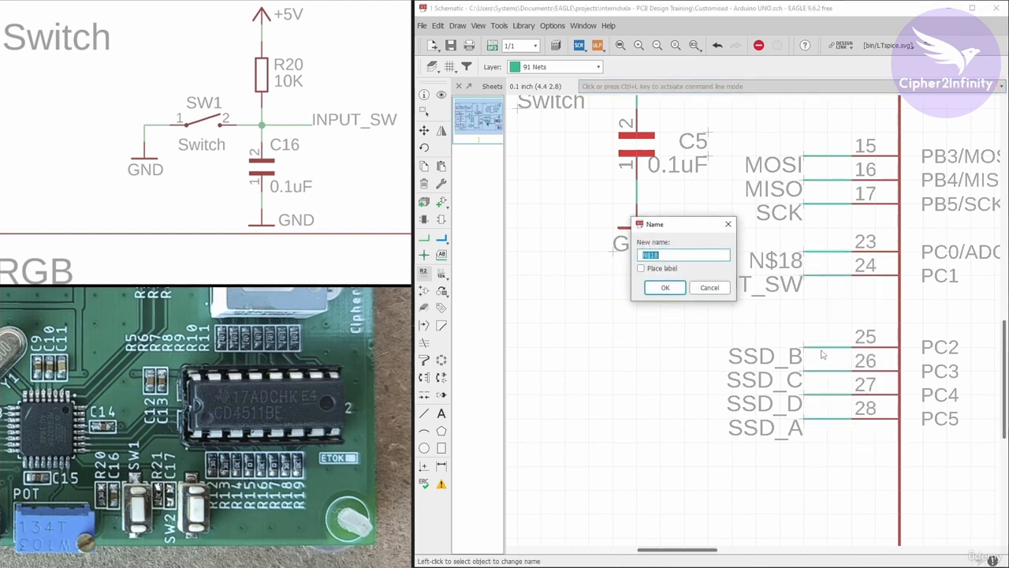
{"action": "type", "text": "ANALOG_OUT"}
{"action": "left_click", "coordinate": [665, 287]}
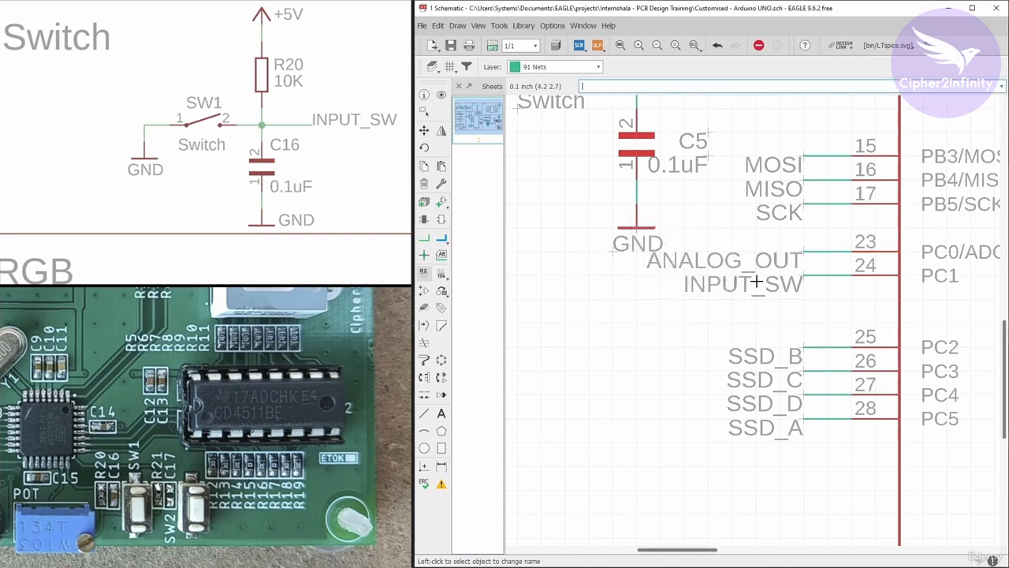
Set the schematic background to black in the user interface settings.
{"action": "scroll", "coordinate": [824, 259], "scroll_direction": "down", "scroll_amount": 2}
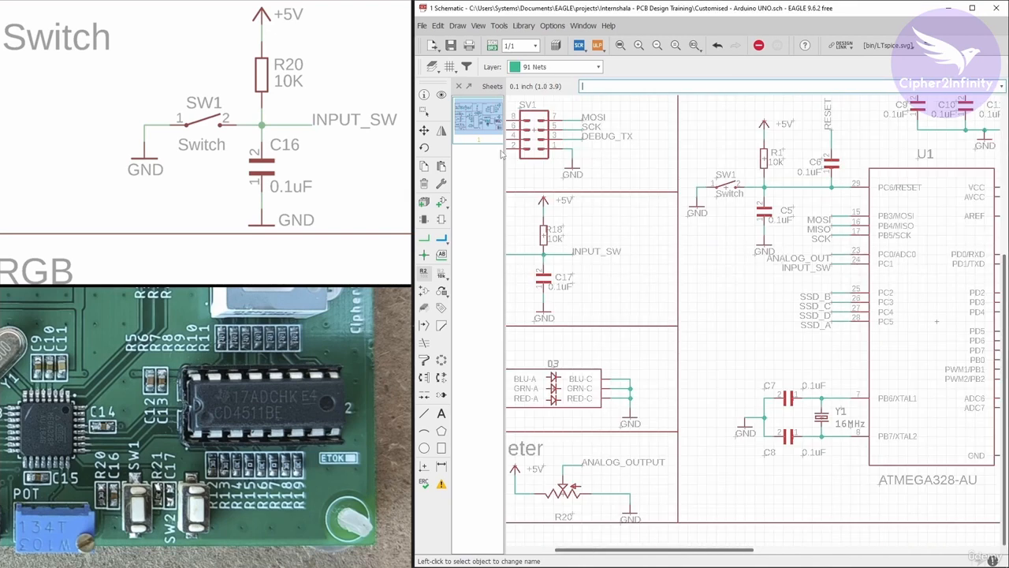
{"action": "scroll", "coordinate": [652, 336], "scroll_direction": "down", "scroll_amount": 2}
{"action": "scroll", "coordinate": [640, 446], "scroll_direction": "up", "scroll_amount": 4}
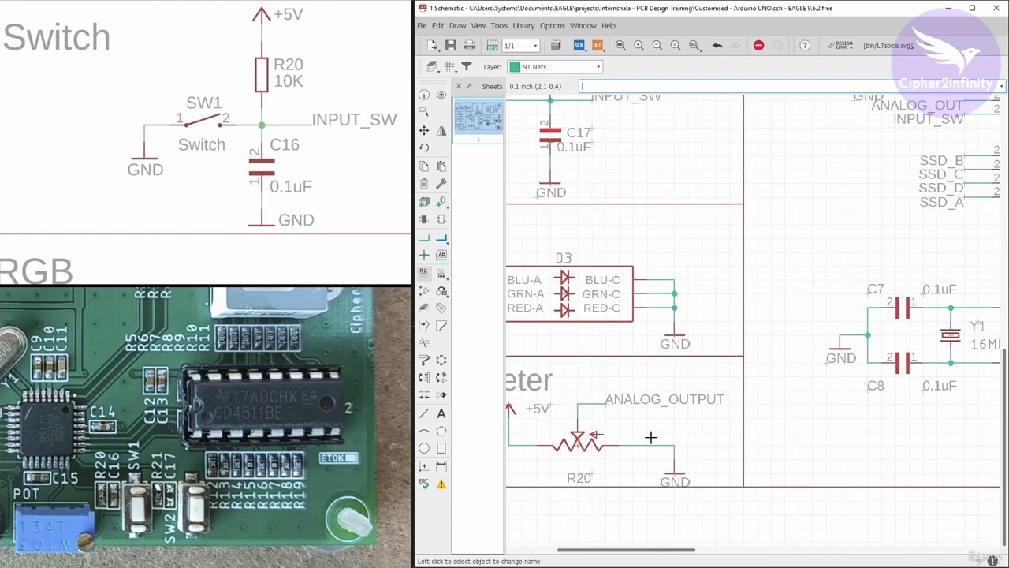
{"action": "left_click", "coordinate": [552, 25]}
{"action": "left_click", "coordinate": [575, 59]}
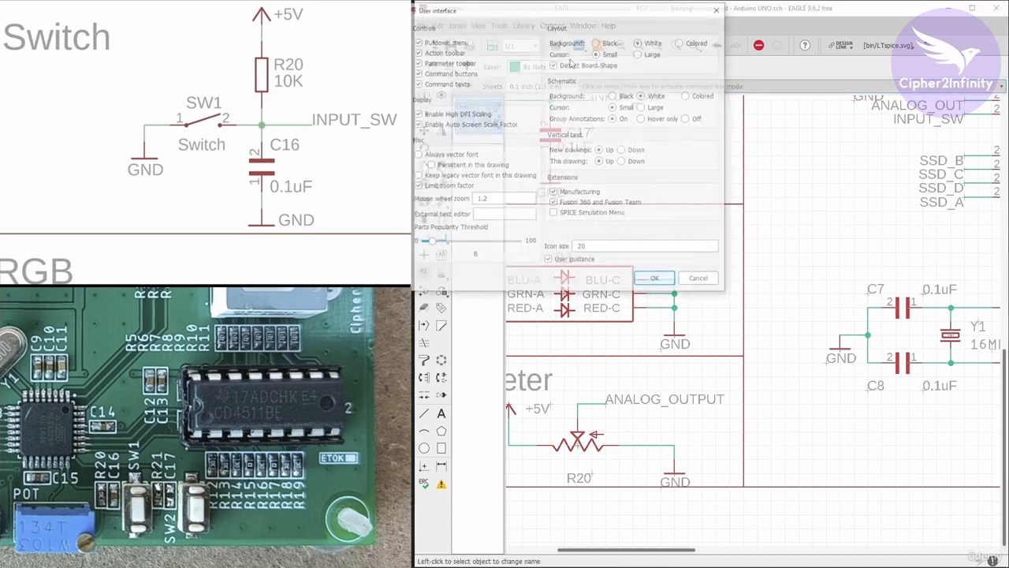
{"action": "left_click", "coordinate": [613, 95]}
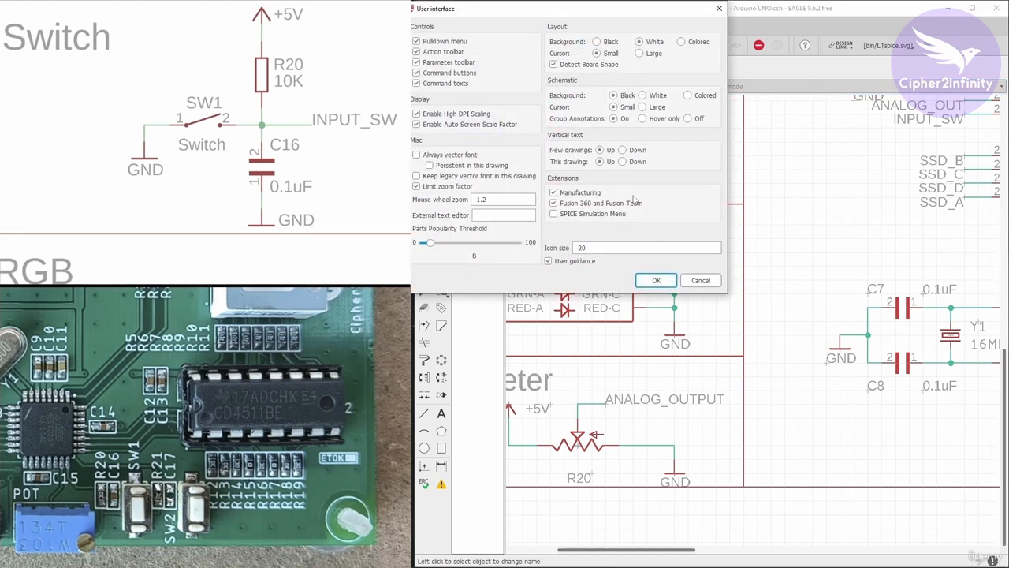
{"action": "left_click", "coordinate": [656, 280]}
Highlight the ANALOG_OUT net at U1's pin 23 with Show to check what it connects to.
{"action": "left_click", "coordinate": [441, 94]}
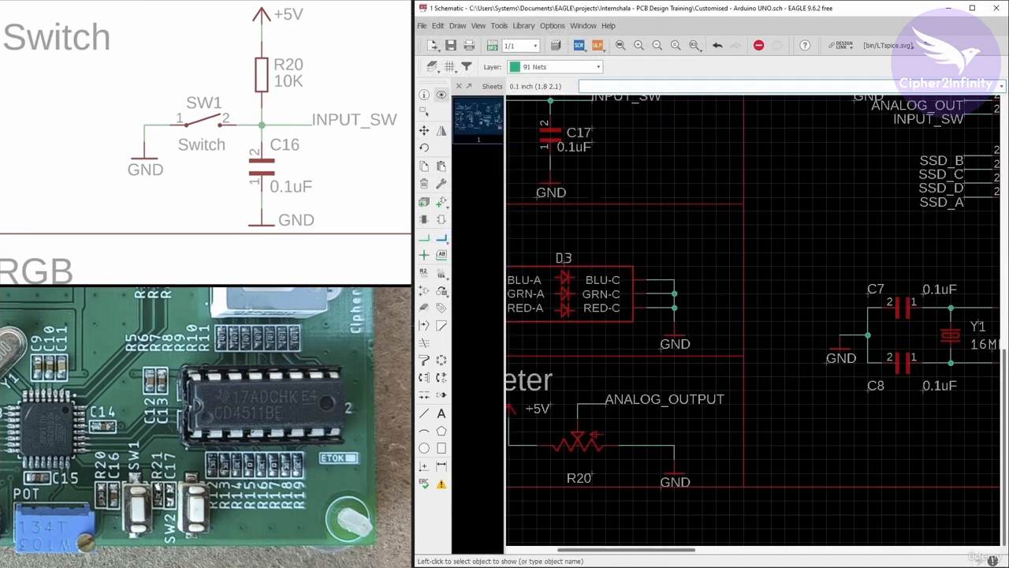
{"action": "scroll", "coordinate": [590, 193], "scroll_direction": "down", "scroll_amount": 2}
{"action": "scroll", "coordinate": [852, 122], "scroll_direction": "up", "scroll_amount": 1}
{"action": "left_click", "coordinate": [861, 130]}
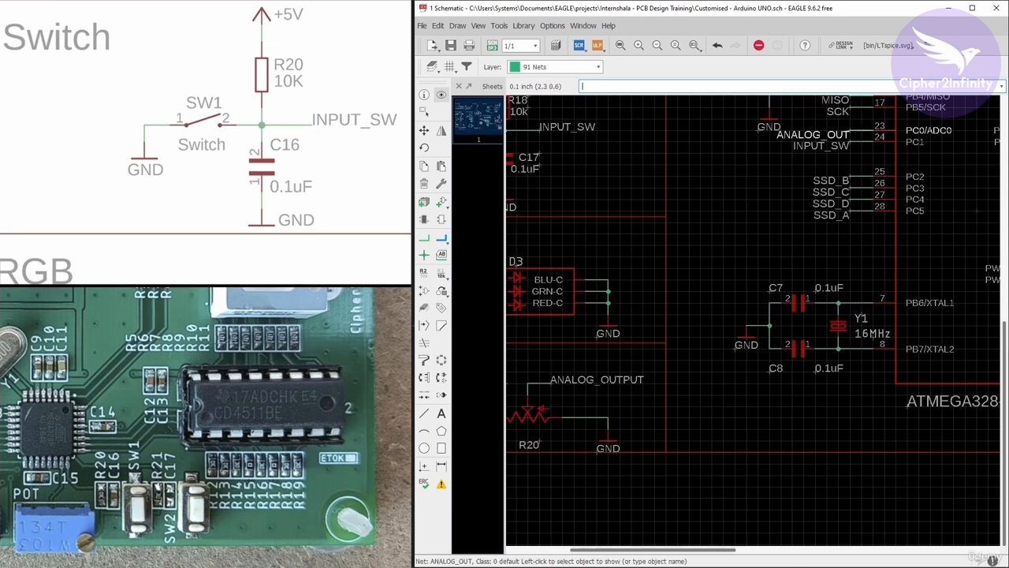
{"action": "scroll", "coordinate": [863, 114], "scroll_direction": "up", "scroll_amount": 2}
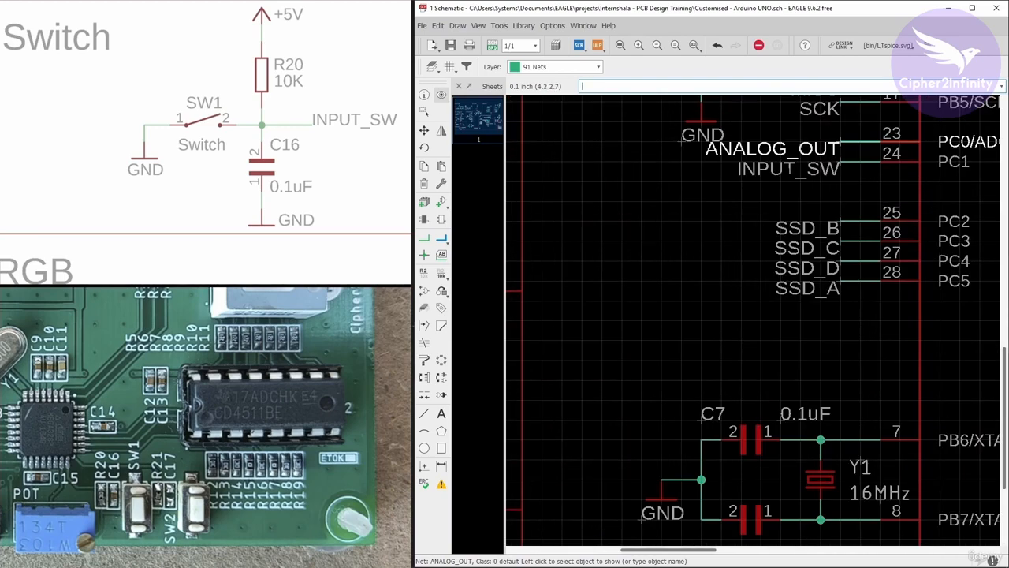
Rename the potentiometer's wiper net to ANALOG_OUT and accept connecting it to the existing net of that name.
{"action": "scroll", "coordinate": [659, 237], "scroll_direction": "down", "scroll_amount": 4}
{"action": "scroll", "coordinate": [663, 306], "scroll_direction": "up", "scroll_amount": 4}
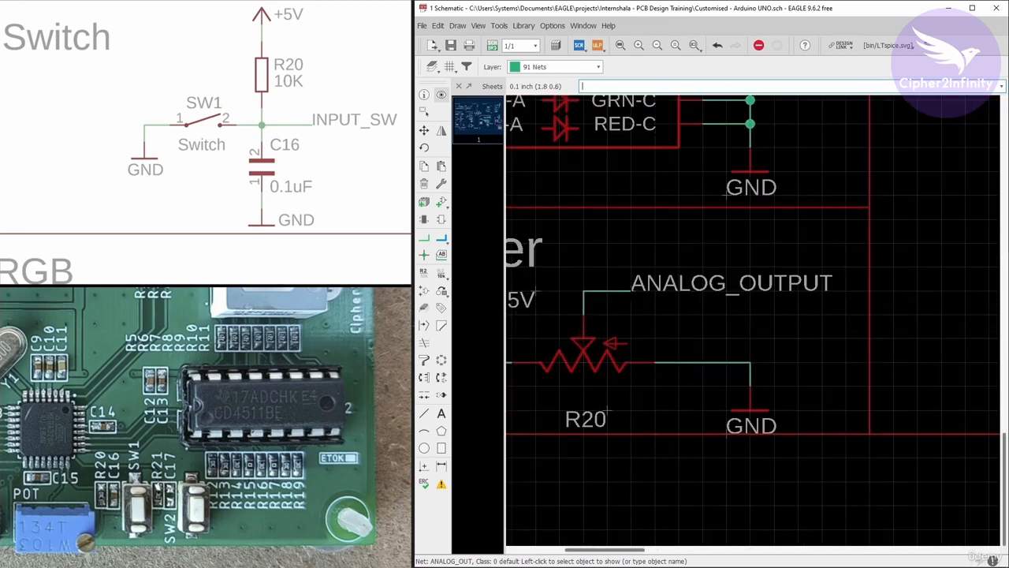
{"action": "right_click", "coordinate": [632, 291]}
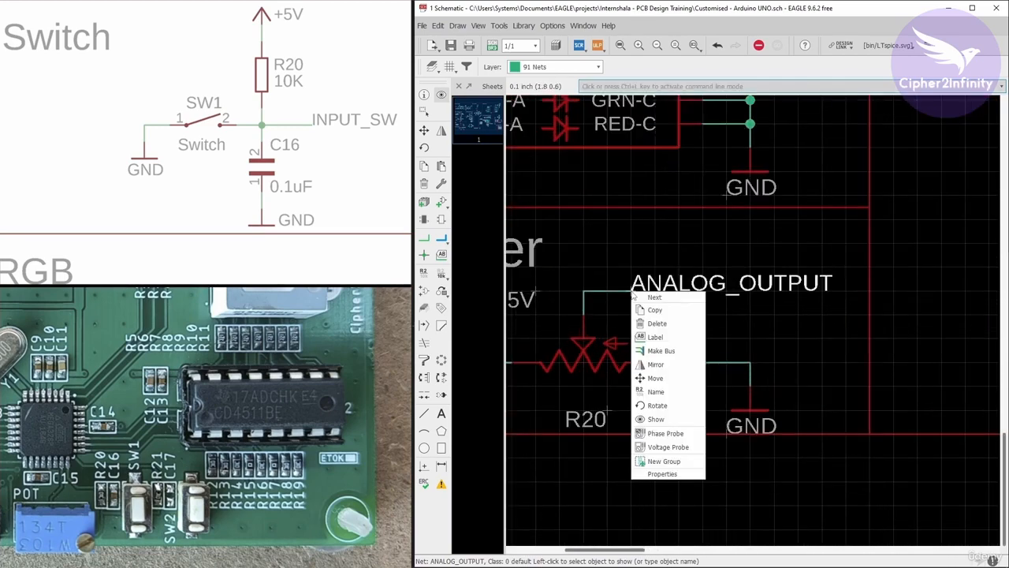
{"action": "left_click", "coordinate": [655, 394]}
{"action": "left_click", "coordinate": [544, 287]}
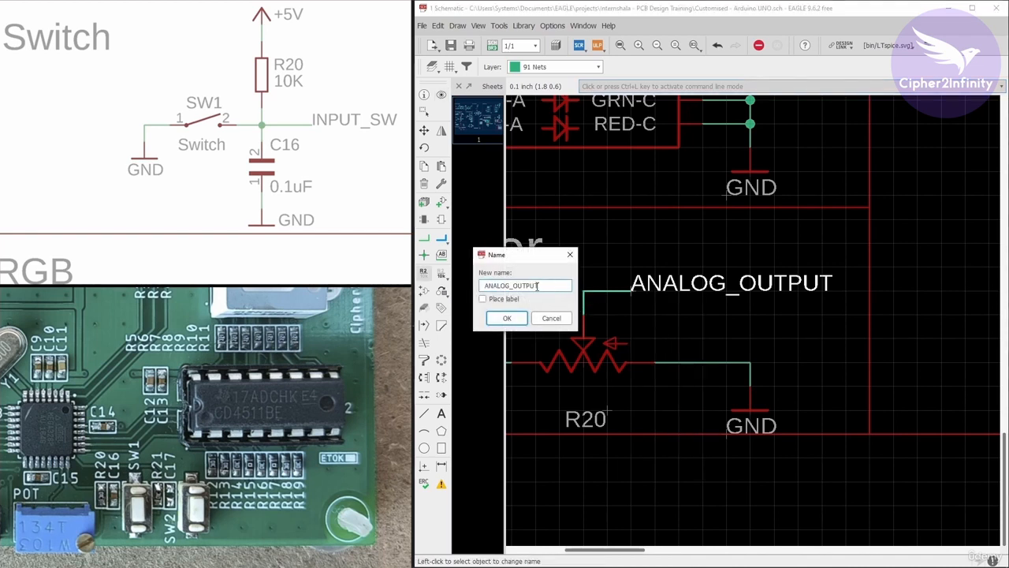
{"action": "left_click_drag", "start_coordinate": [537, 287], "coordinate": [529, 286]}
{"action": "key", "text": "BackSpace"}
{"action": "left_click", "coordinate": [517, 318]}
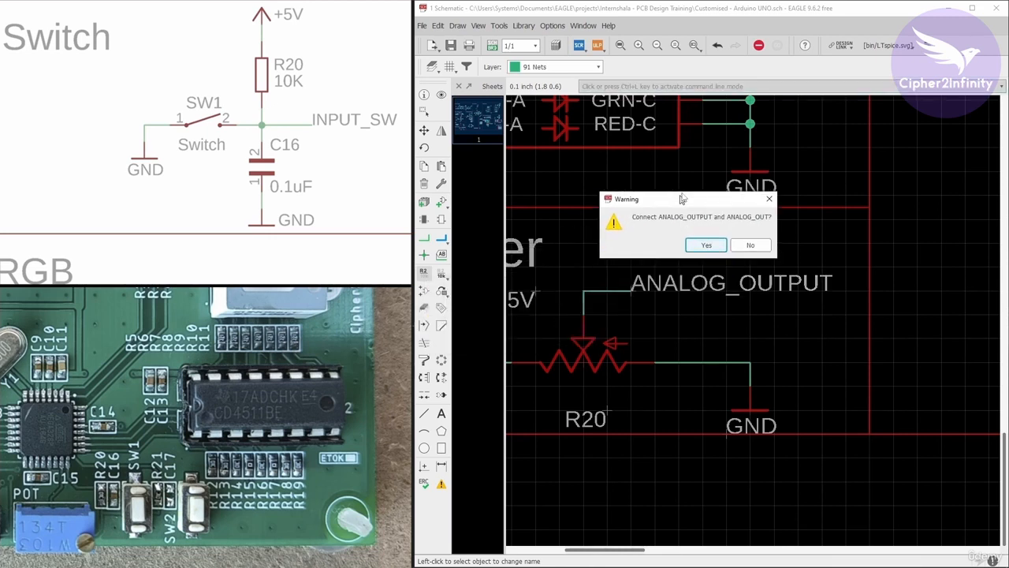
{"action": "left_click_drag", "start_coordinate": [682, 198], "coordinate": [688, 190]}
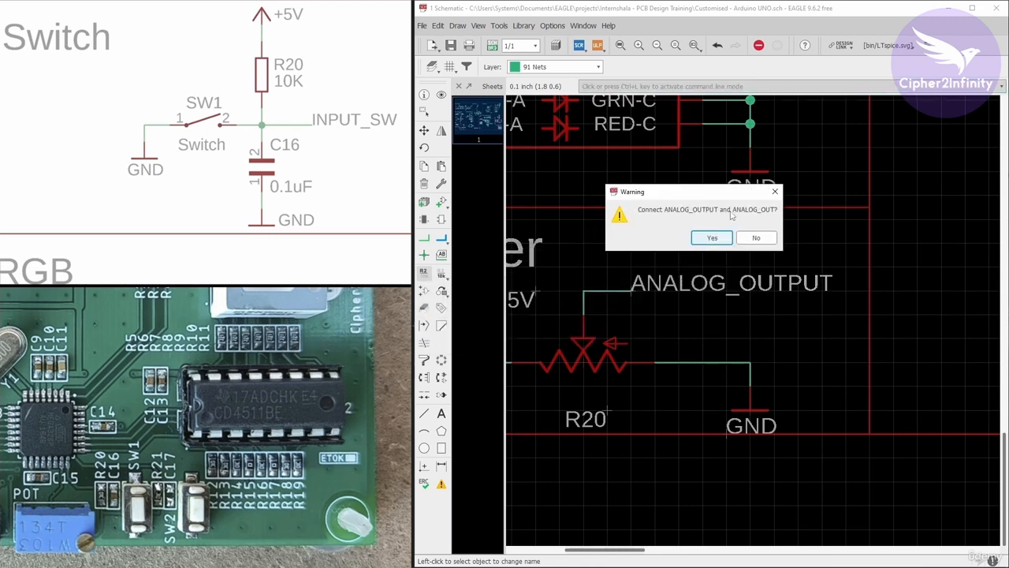
{"action": "left_click", "coordinate": [714, 239]}
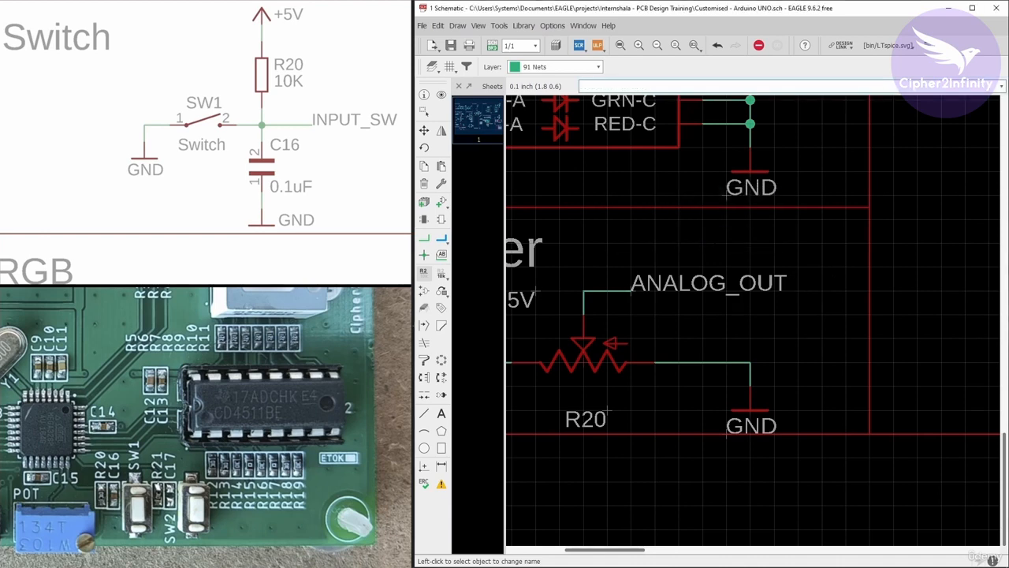
Set the schematic background back to white in the user interface settings.
{"action": "left_click", "coordinate": [552, 26]}
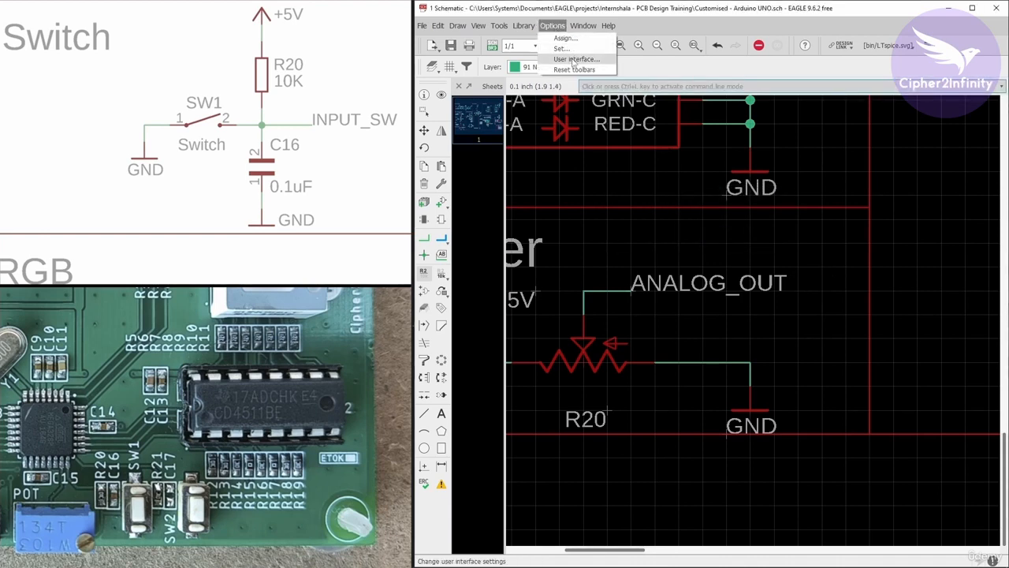
{"action": "left_click", "coordinate": [573, 62]}
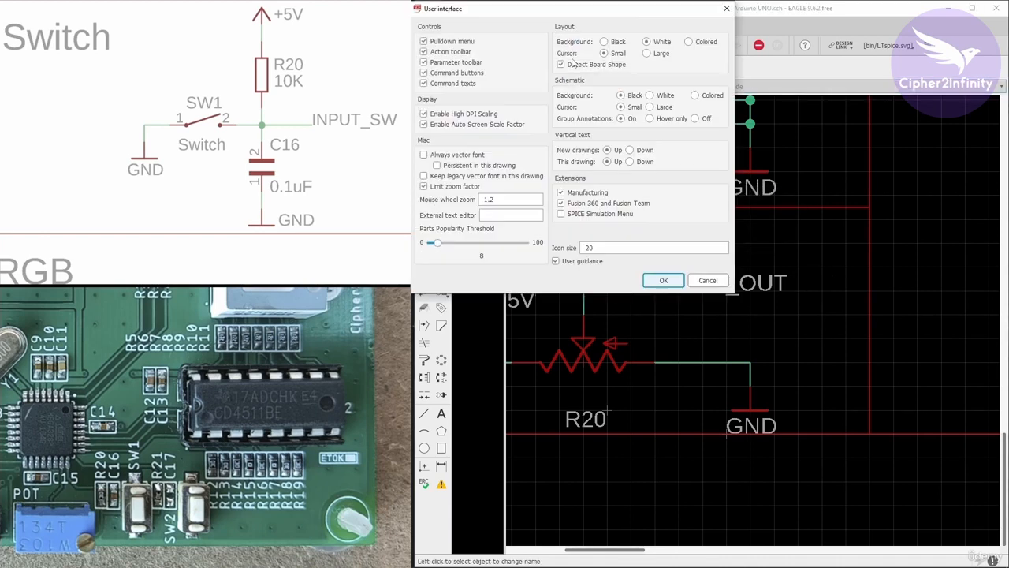
{"action": "left_click", "coordinate": [650, 95]}
{"action": "left_click", "coordinate": [663, 280]}
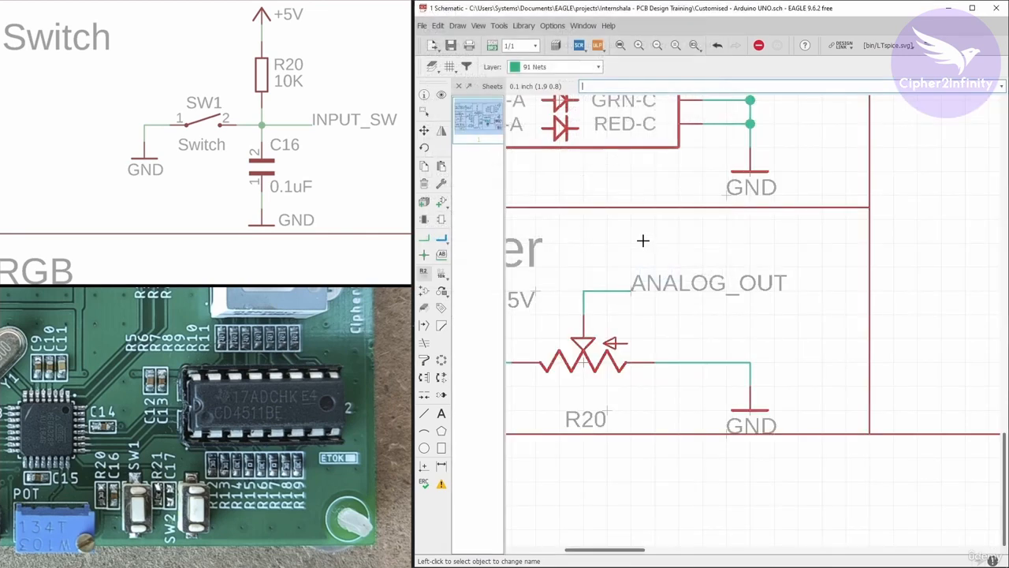
{"action": "scroll", "coordinate": [642, 317], "scroll_direction": "down", "scroll_amount": 5}
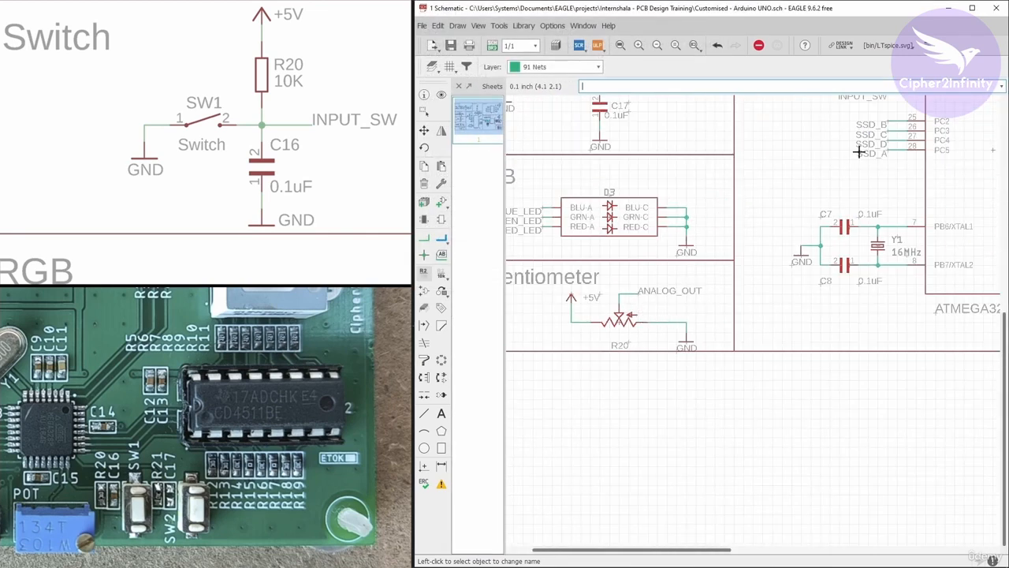
{"action": "scroll", "coordinate": [736, 296], "scroll_direction": "down", "scroll_amount": 2}
{"action": "scroll", "coordinate": [761, 237], "scroll_direction": "up", "scroll_amount": 2}
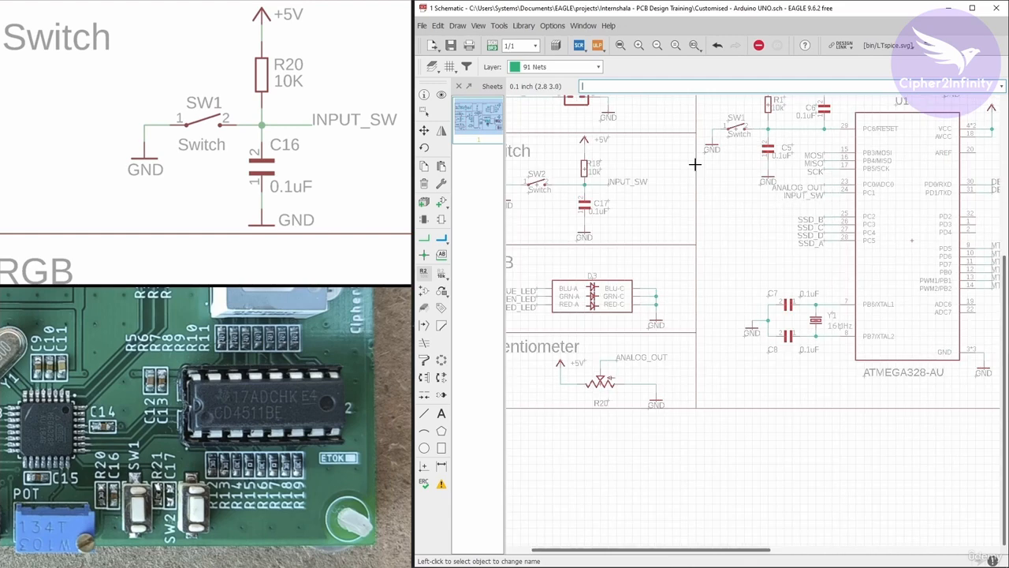
{"action": "scroll", "coordinate": [693, 240], "scroll_direction": "down", "scroll_amount": 1}
{"action": "scroll", "coordinate": [521, 296], "scroll_direction": "up", "scroll_amount": 3}
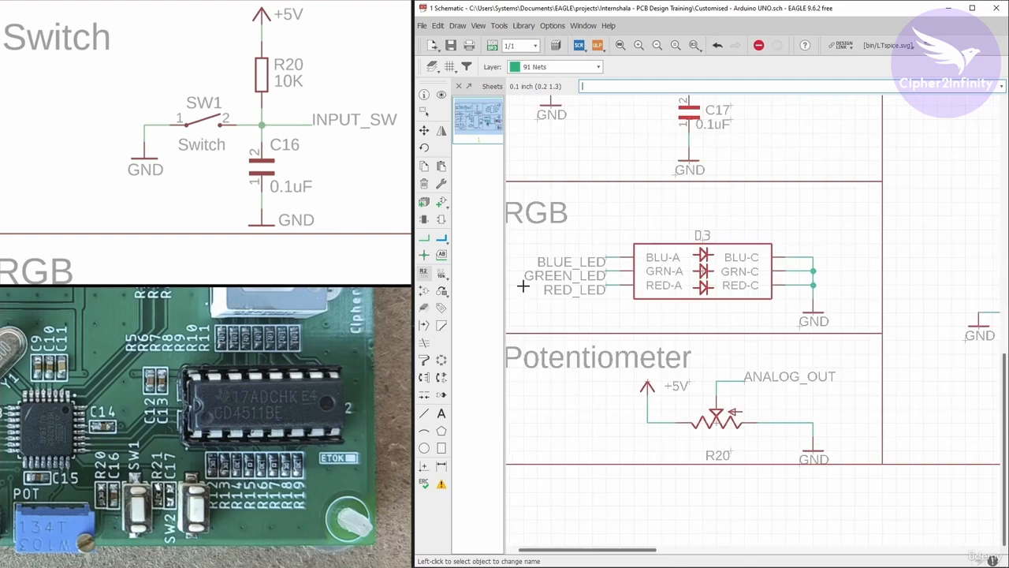
Draw short net stubs outward from U1's PD2, PD3 and PD4 pins, matching the length of the neighbouring stubs.
{"action": "scroll", "coordinate": [561, 305], "scroll_direction": "down", "scroll_amount": 1}
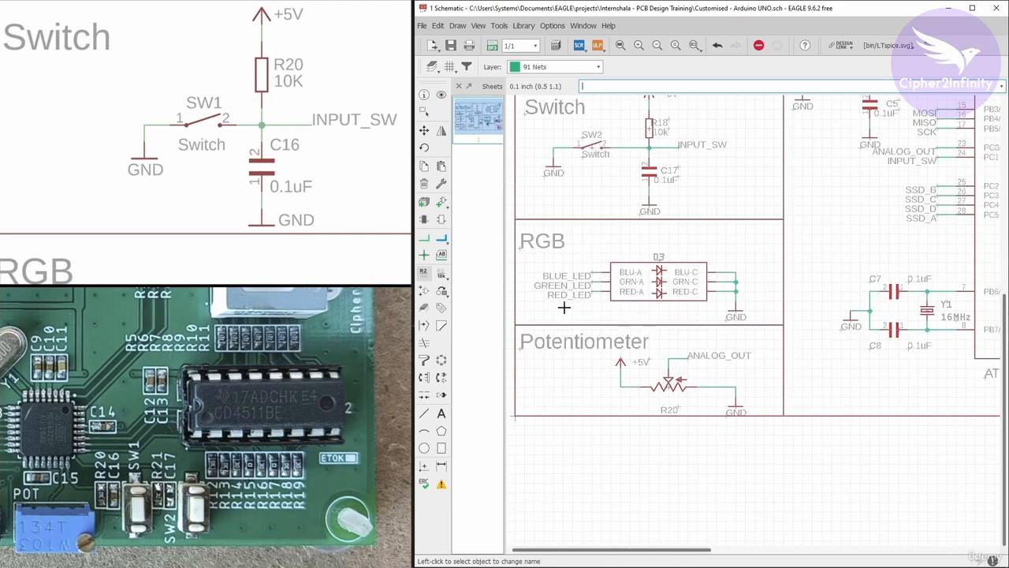
{"action": "scroll", "coordinate": [612, 296], "scroll_direction": "down", "scroll_amount": 2}
{"action": "scroll", "coordinate": [776, 276], "scroll_direction": "up", "scroll_amount": 2}
{"action": "scroll", "coordinate": [853, 246], "scroll_direction": "up", "scroll_amount": 2}
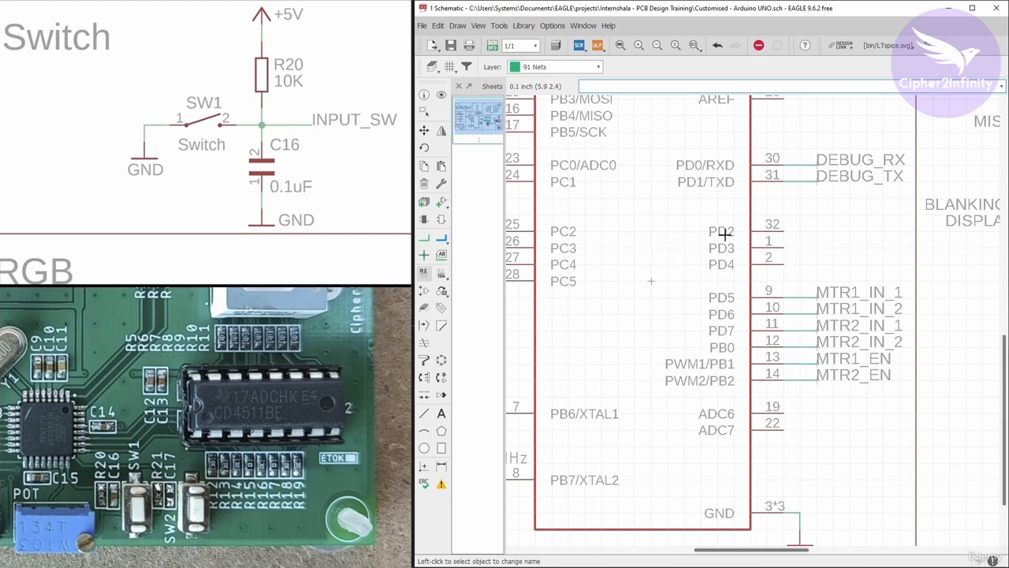
{"action": "left_click", "coordinate": [424, 239]}
{"action": "scroll", "coordinate": [829, 232], "scroll_direction": "up", "scroll_amount": 3}
{"action": "left_click", "coordinate": [740, 232]}
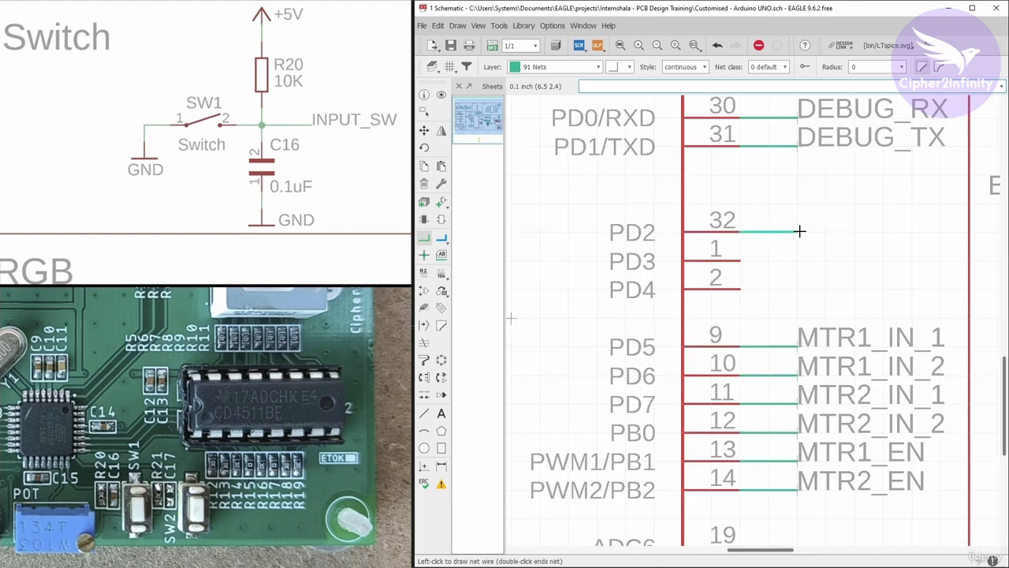
{"action": "double_click", "coordinate": [798, 231]}
{"action": "left_click", "coordinate": [739, 260]}
{"action": "double_click", "coordinate": [798, 260]}
{"action": "left_click", "coordinate": [739, 288]}
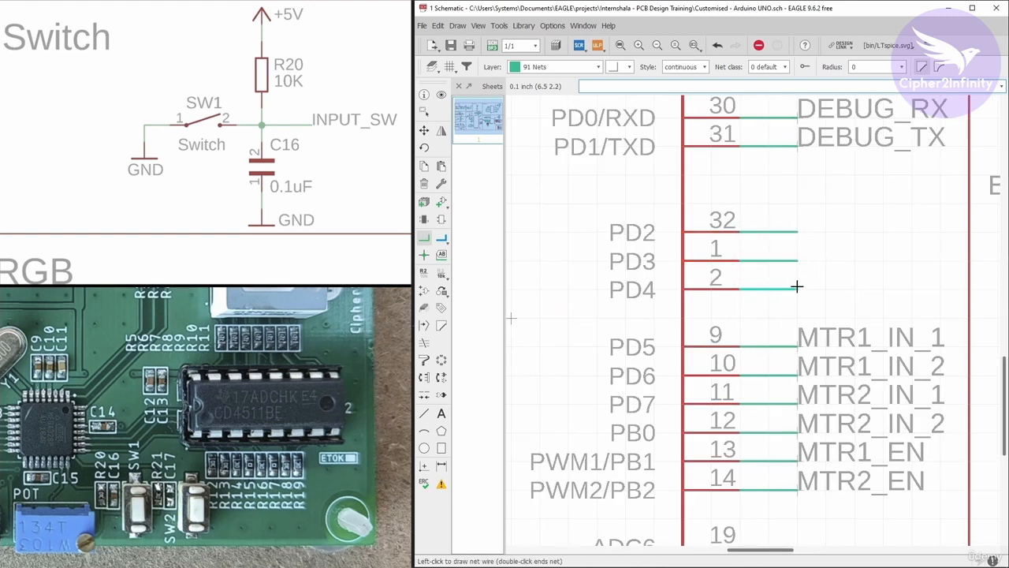
{"action": "double_click", "coordinate": [798, 289]}
Place name labels at the ends of the new nets on U1's PD2, PD3 and PD4 pins.
{"action": "left_click", "coordinate": [442, 254]}
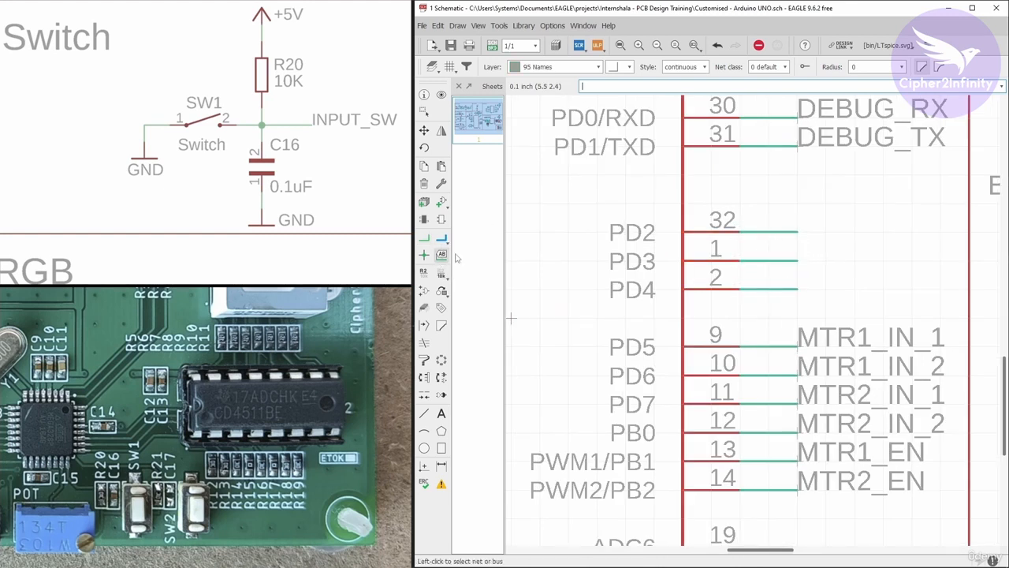
{"action": "left_click", "coordinate": [797, 232]}
{"action": "left_click", "coordinate": [800, 229]}
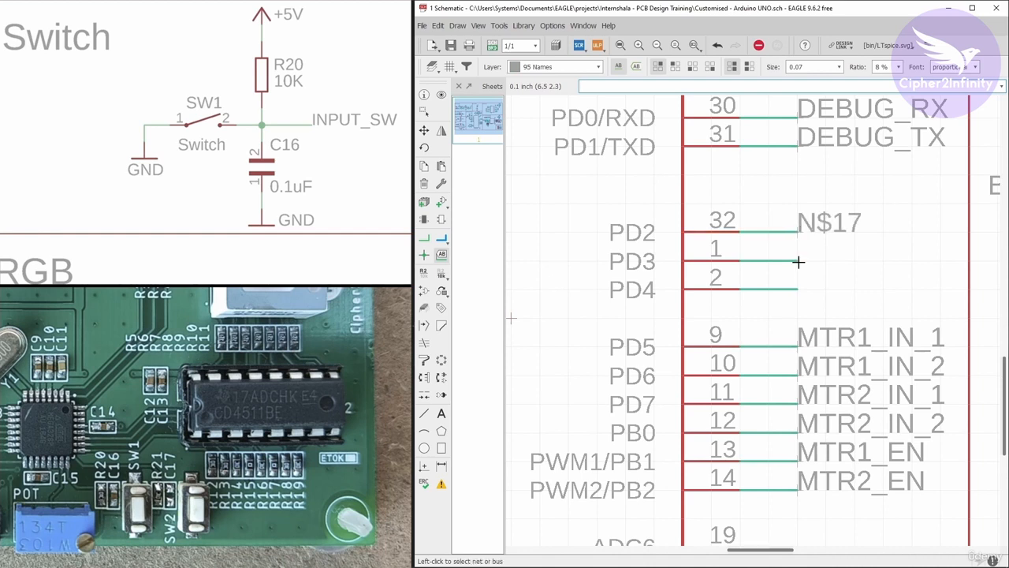
{"action": "left_click", "coordinate": [797, 260]}
{"action": "left_click", "coordinate": [797, 260]}
{"action": "left_click", "coordinate": [798, 289]}
{"action": "left_click", "coordinate": [798, 288]}
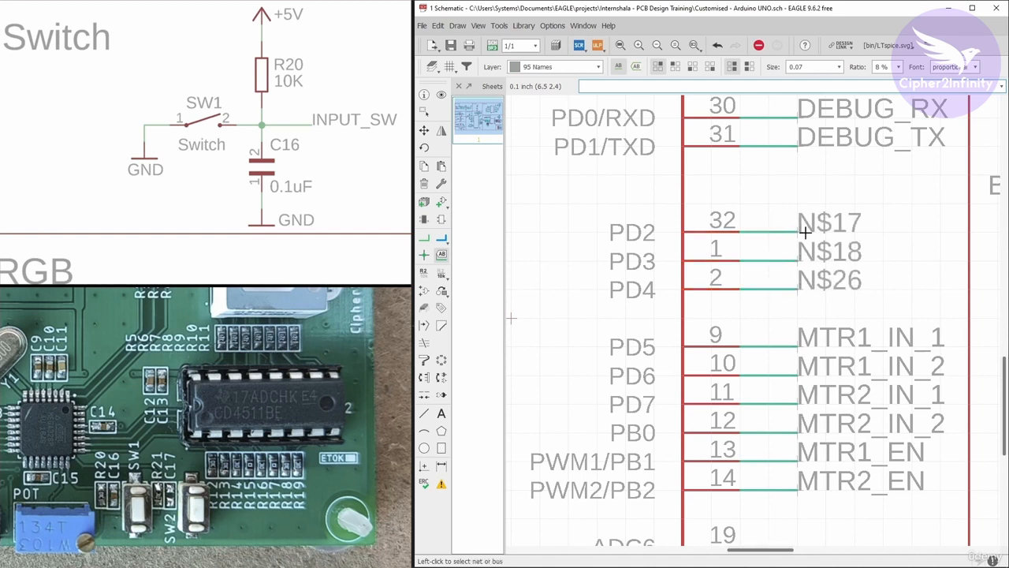
Rename the net on U1's PD2 pin to BLUE_LED.
{"action": "right_click", "coordinate": [799, 230]}
{"action": "left_click", "coordinate": [816, 335]}
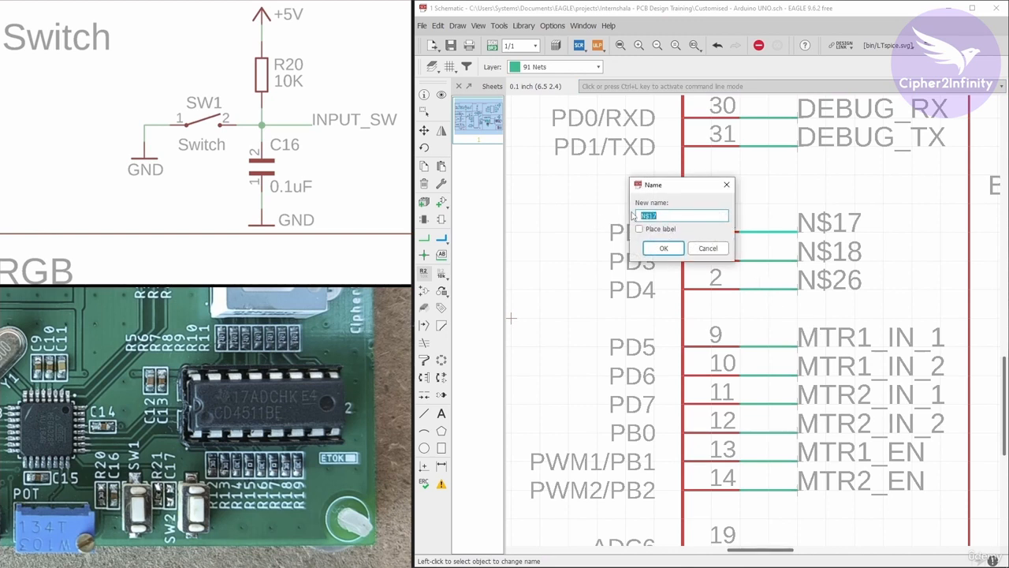
{"action": "left_click_drag", "start_coordinate": [670, 188], "coordinate": [755, 133]}
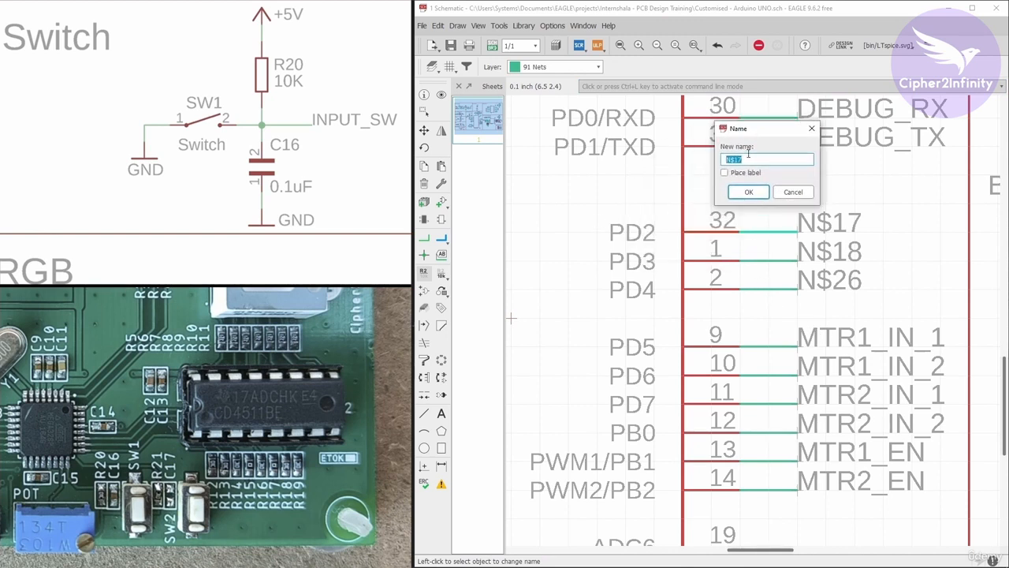
{"action": "type", "text": "BLUE_LED"}
{"action": "key", "text": "Return"}
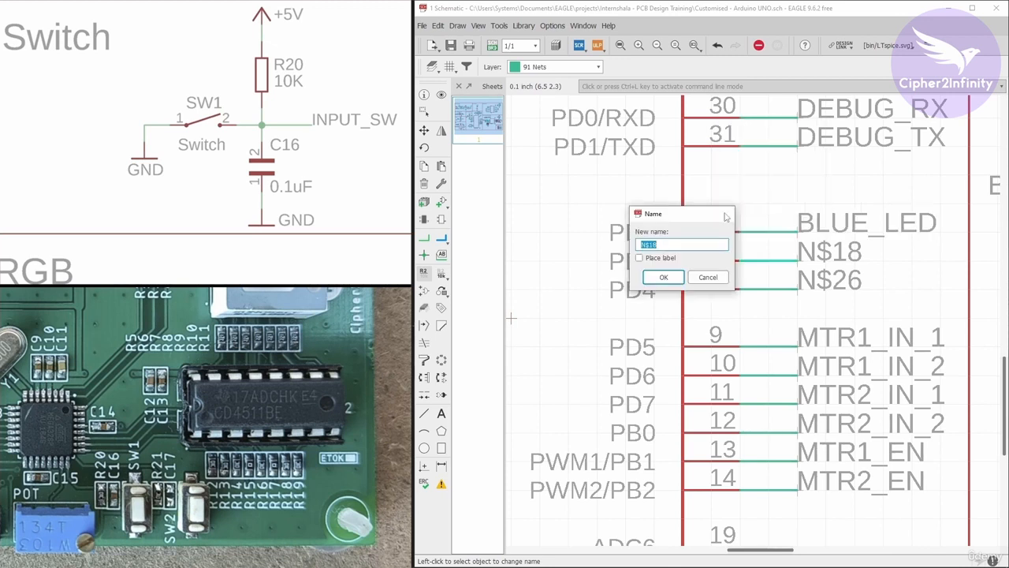
Rename the net on U1's PD3 pin to GREEN_LED and accept connecting it to the existing net of that name.
{"action": "right_click", "coordinate": [799, 262]}
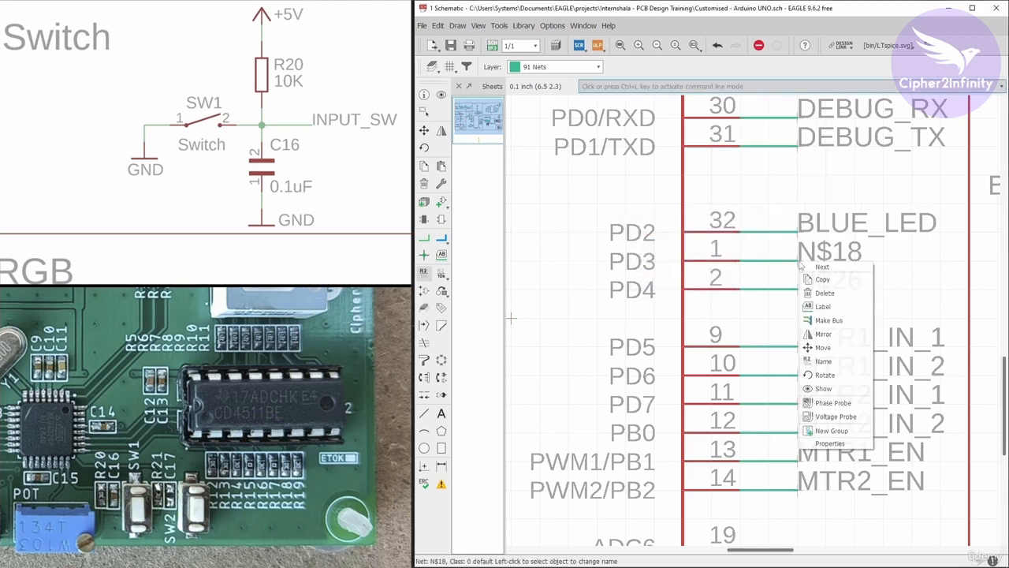
{"action": "left_click", "coordinate": [824, 361]}
{"action": "left_click_drag", "start_coordinate": [684, 224], "coordinate": [676, 196]}
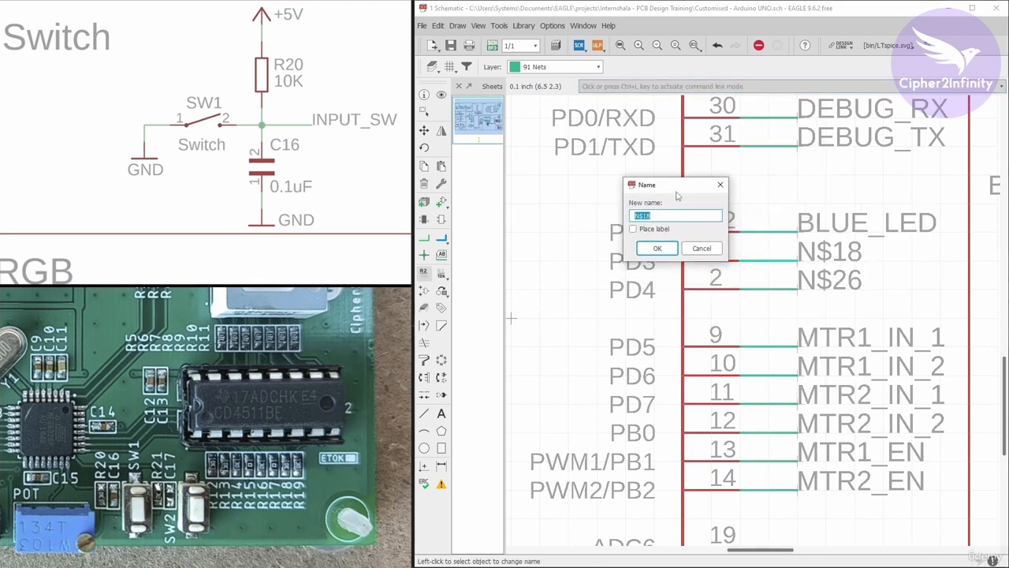
{"action": "type", "text": "GREEN_LED"}
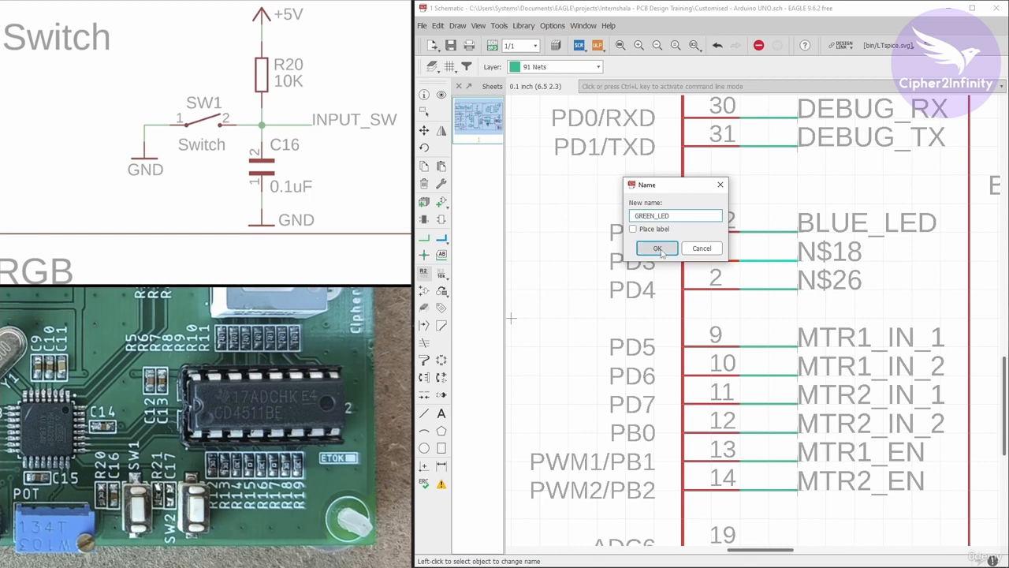
{"action": "left_click", "coordinate": [657, 248]}
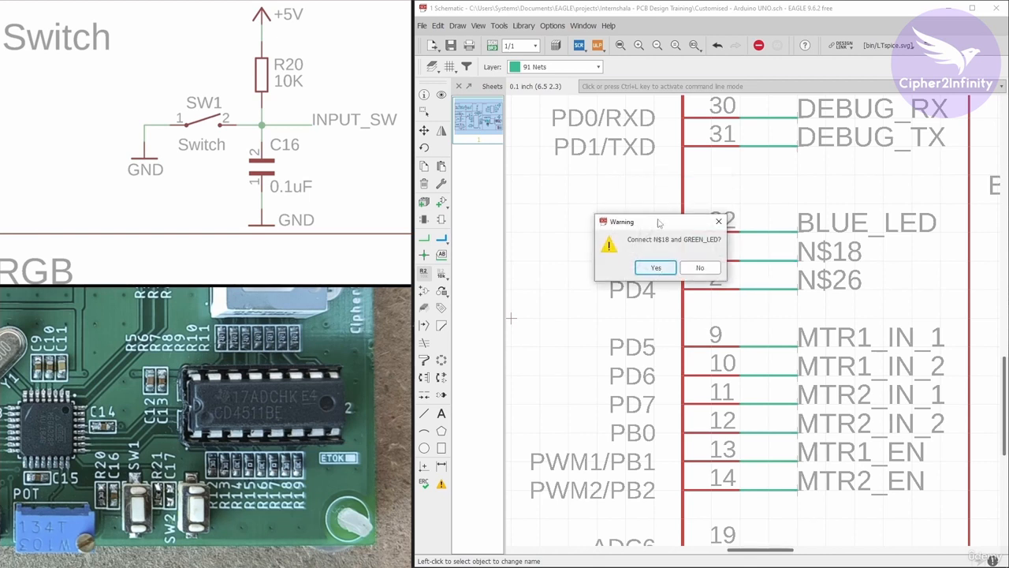
{"action": "left_click_drag", "start_coordinate": [660, 223], "coordinate": [677, 223]}
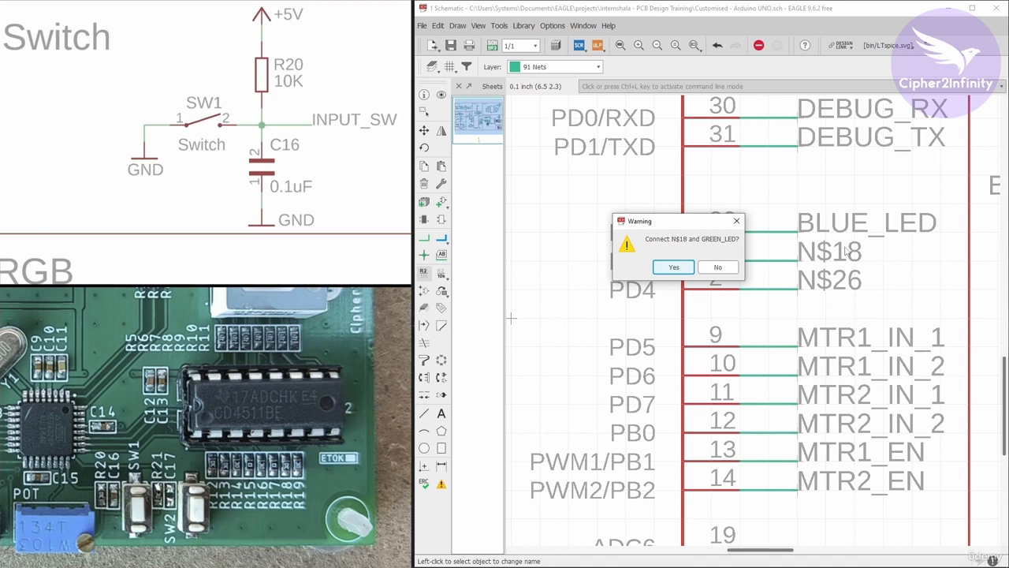
{"action": "left_click", "coordinate": [675, 267]}
Rename the net on U1's PD4 pin to RED_LED and accept connecting it to the existing net of that name.
{"action": "right_click", "coordinate": [797, 288]}
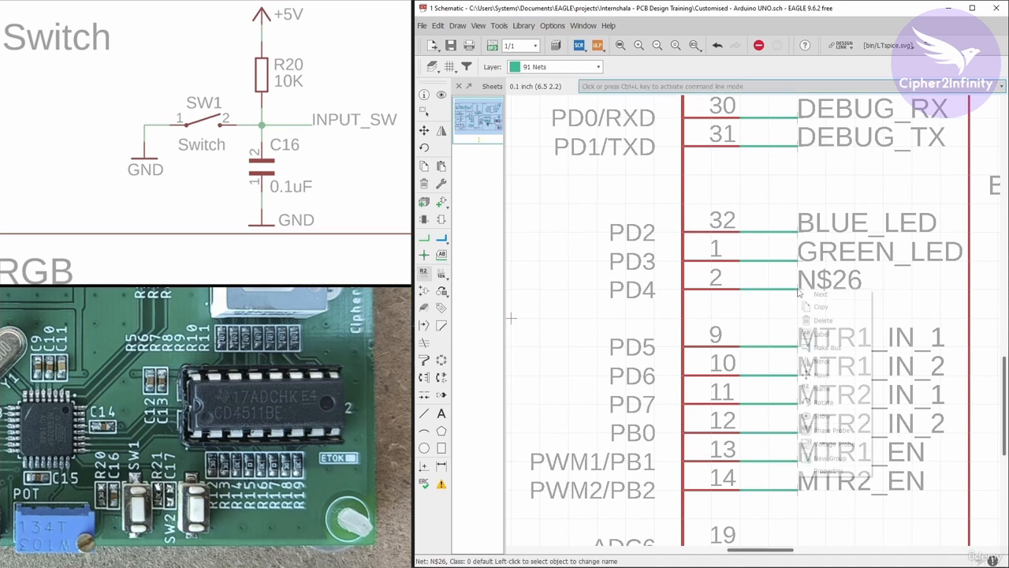
{"action": "left_click", "coordinate": [827, 389]}
{"action": "left_click_drag", "start_coordinate": [659, 273], "coordinate": [609, 277]}
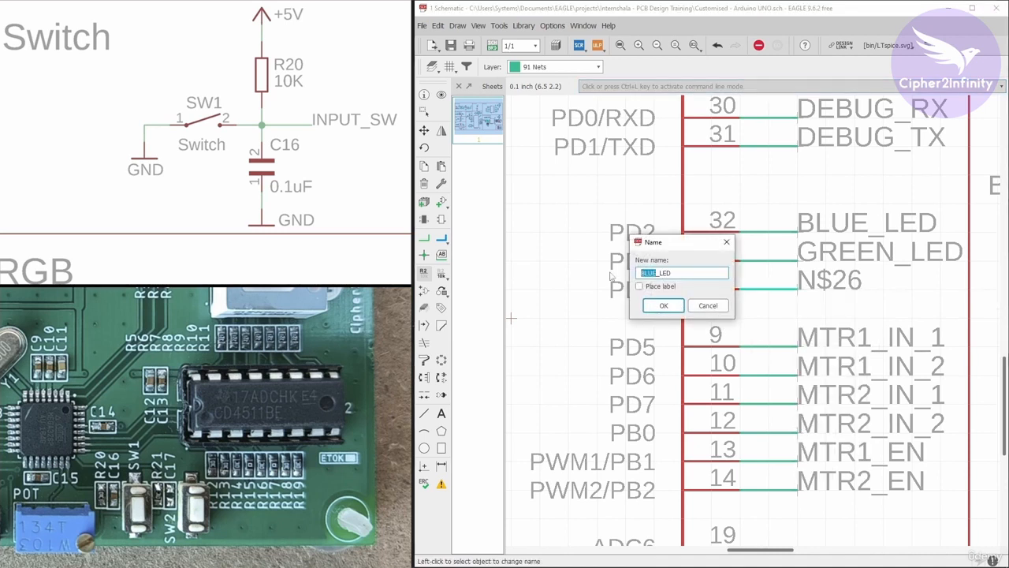
{"action": "type", "text": "RED"}
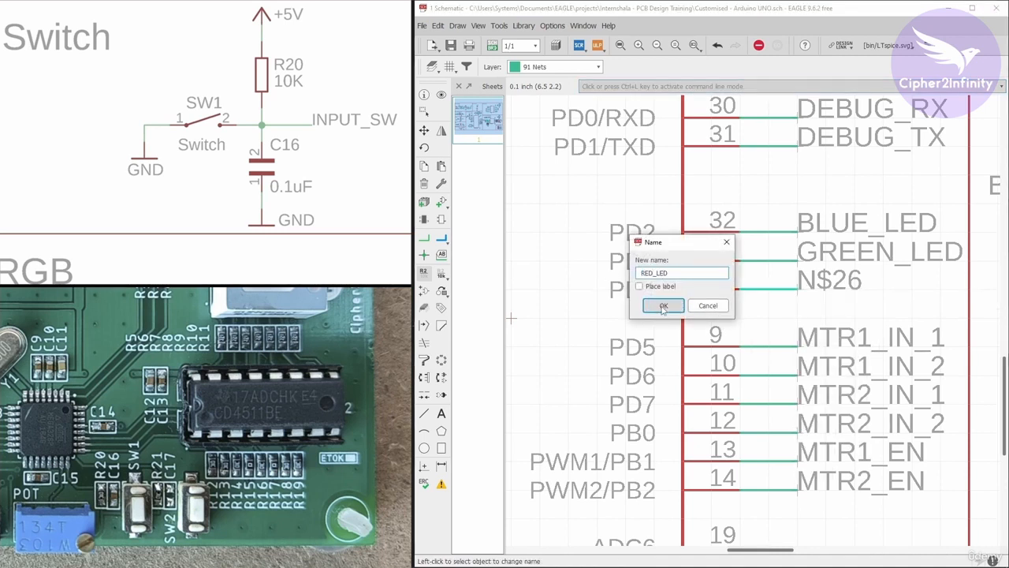
{"action": "left_click", "coordinate": [663, 306]}
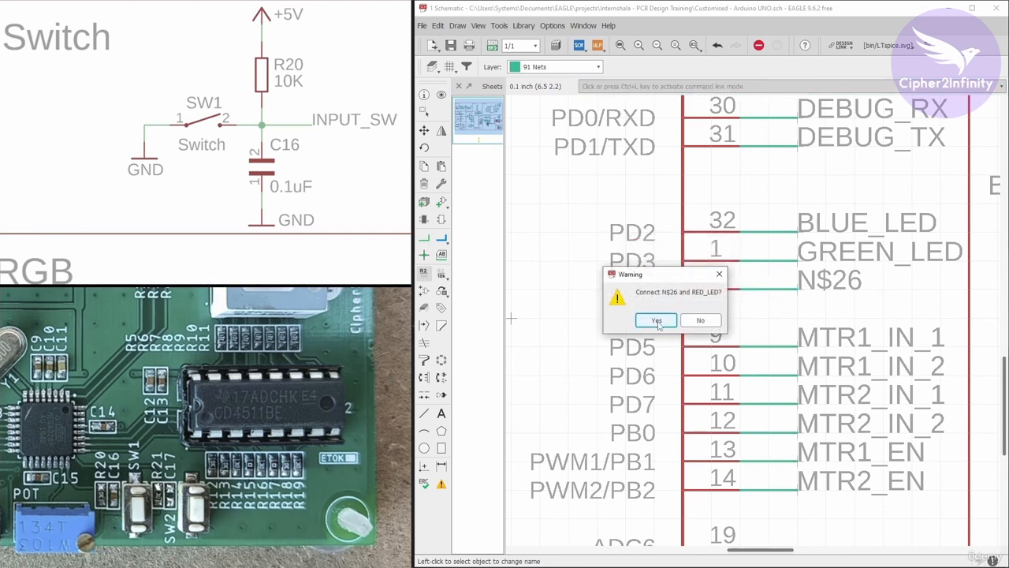
{"action": "left_click", "coordinate": [657, 322]}
Switch the schematic background to black in the user interface settings.
{"action": "scroll", "coordinate": [811, 256], "scroll_direction": "down", "scroll_amount": 5}
{"action": "scroll", "coordinate": [811, 257], "scroll_direction": "down", "scroll_amount": 2}
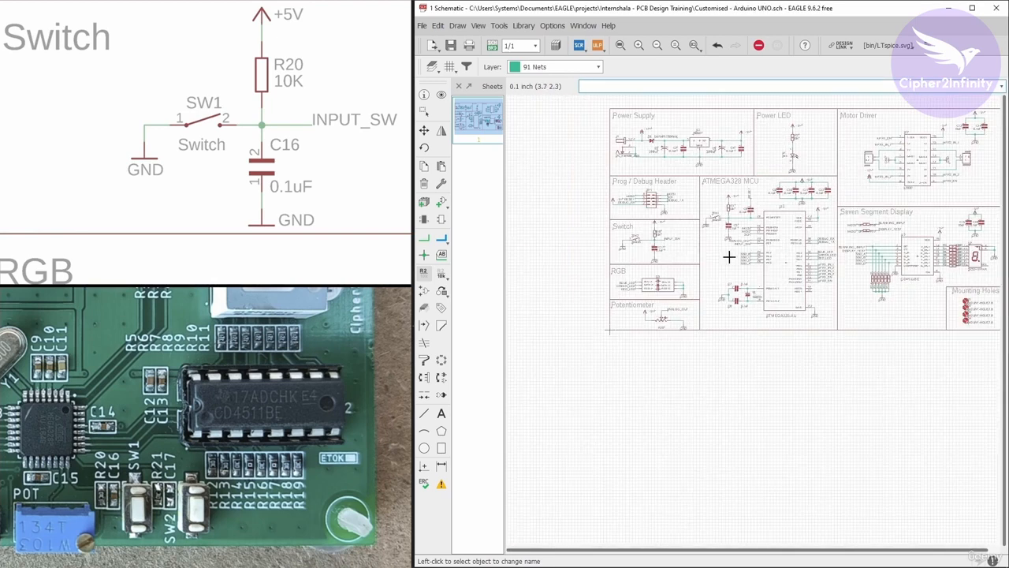
{"action": "scroll", "coordinate": [731, 258], "scroll_direction": "up", "scroll_amount": 3}
{"action": "left_click", "coordinate": [552, 26]}
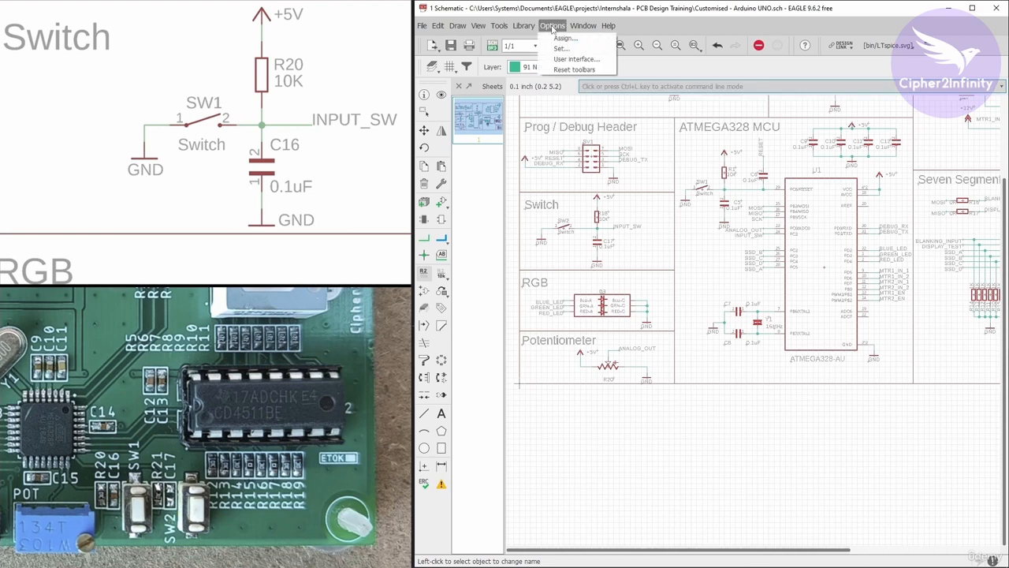
{"action": "left_click", "coordinate": [561, 61]}
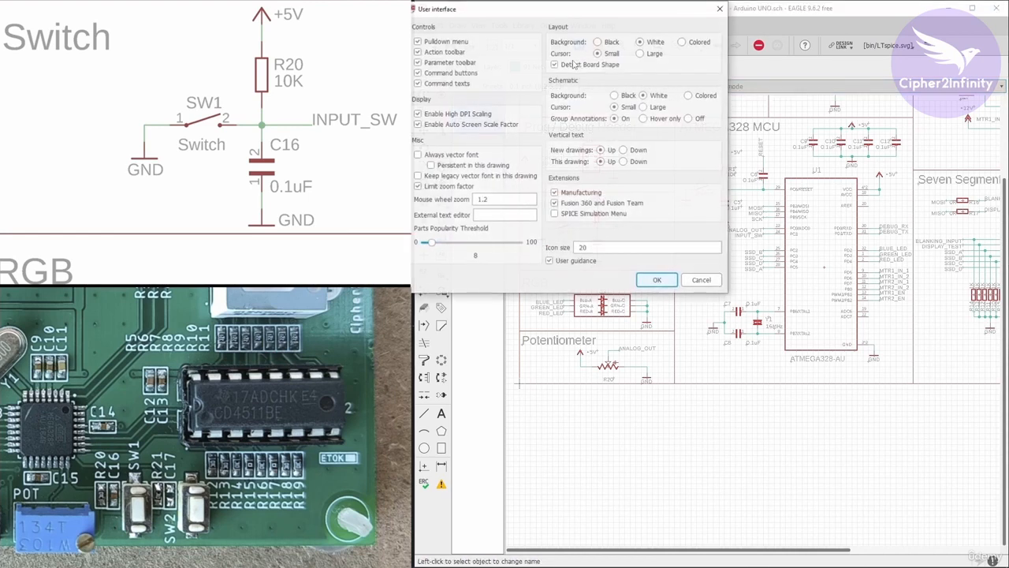
{"action": "left_click", "coordinate": [614, 95]}
{"action": "left_click", "coordinate": [657, 280]}
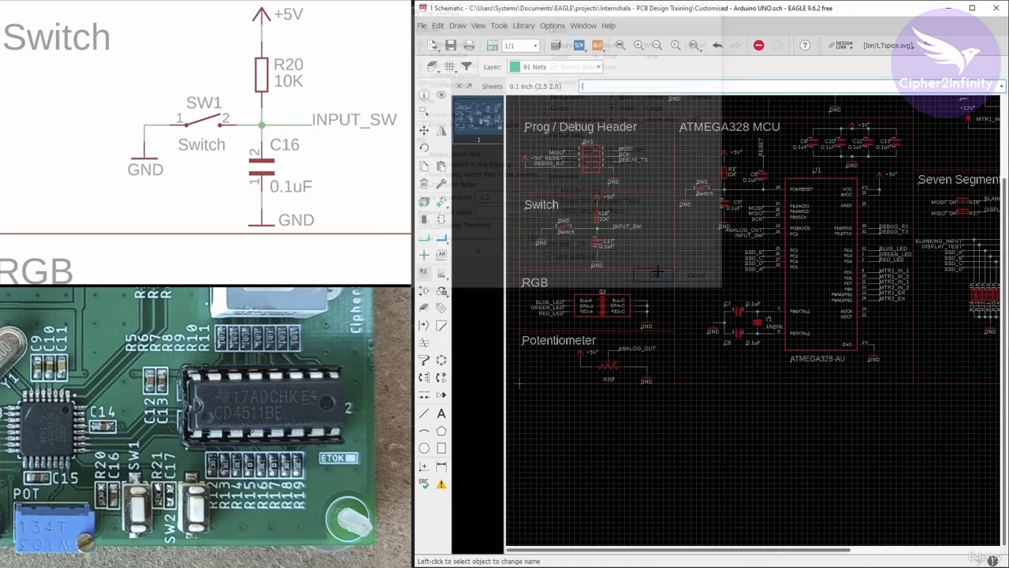
Maximise the schematic window and highlight U1's SSD_A, INPUT_SW and ANALOG_OUT nets with Show to check what each connects to.
{"action": "left_click", "coordinate": [973, 8]}
{"action": "scroll", "coordinate": [460, 446], "scroll_direction": "down", "scroll_amount": 2}
{"action": "scroll", "coordinate": [509, 293], "scroll_direction": "up", "scroll_amount": 3}
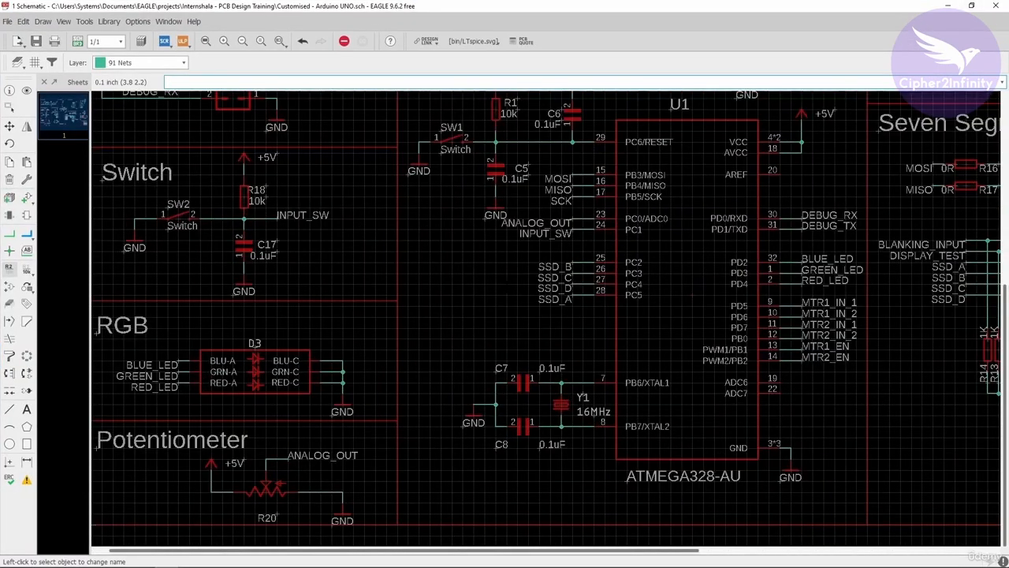
{"action": "scroll", "coordinate": [384, 186], "scroll_direction": "down", "scroll_amount": 2}
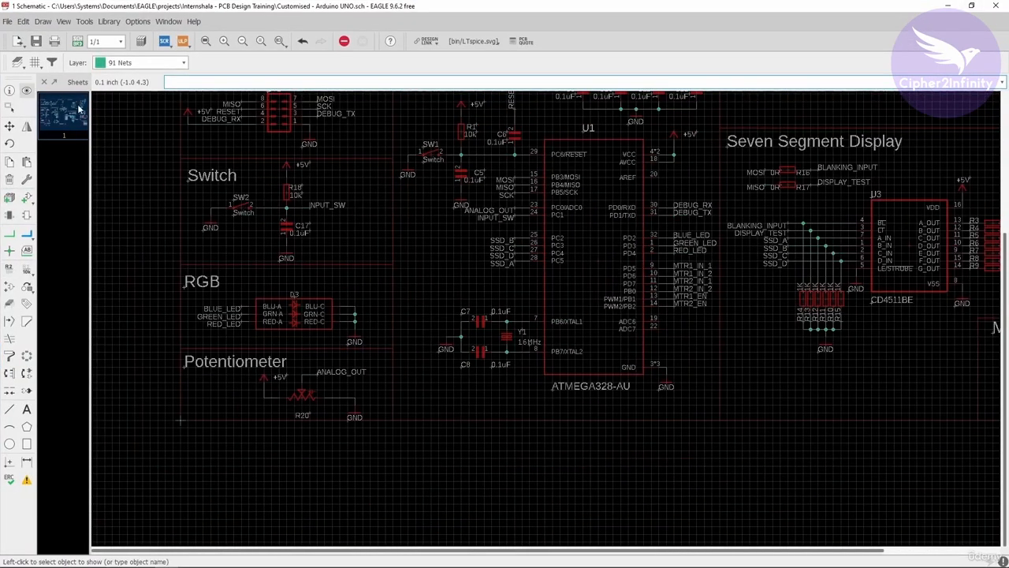
{"action": "scroll", "coordinate": [574, 255], "scroll_direction": "up", "scroll_amount": 1}
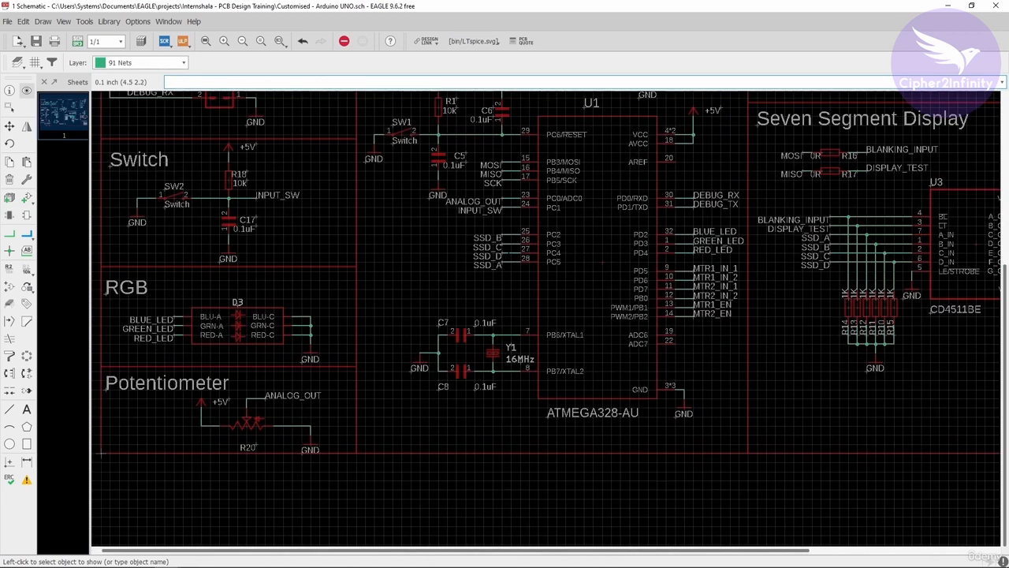
{"action": "left_click", "coordinate": [511, 262]}
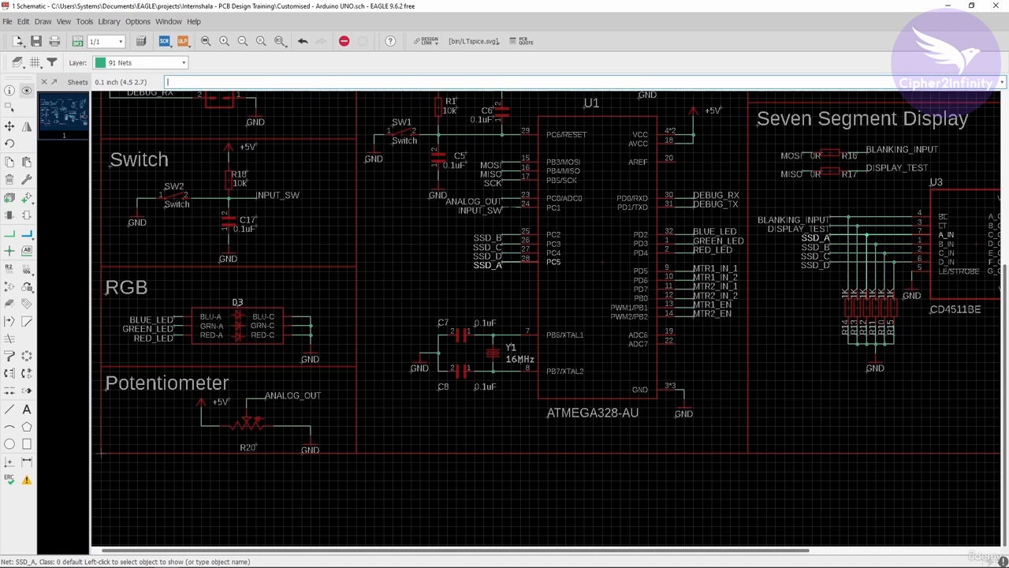
{"action": "left_click", "coordinate": [511, 207]}
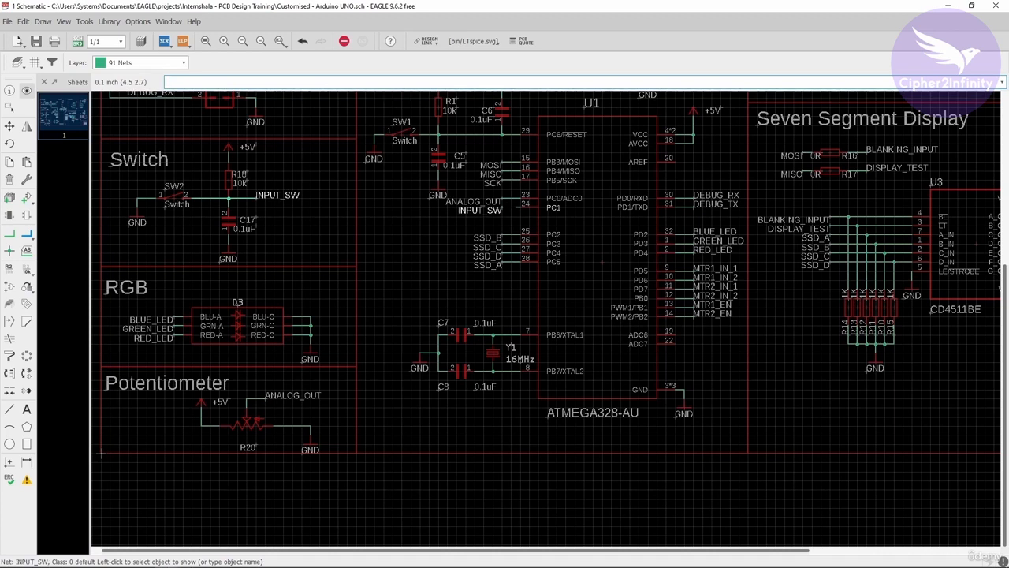
{"action": "left_click", "coordinate": [512, 198]}
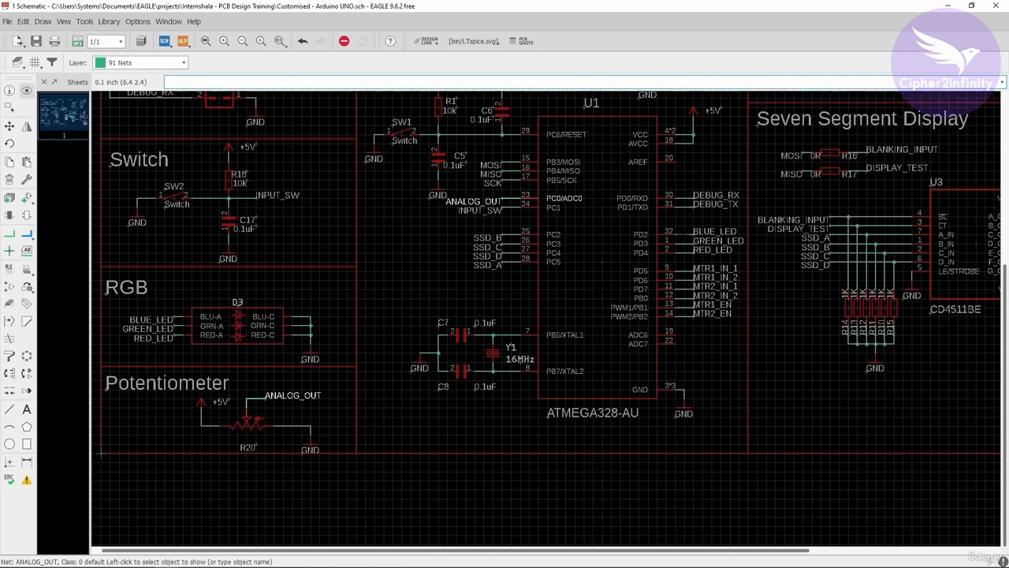
Highlight the BLUE_LED, GREEN_LED and RED_LED nets at U1 with Show to check their connections to the RGB section.
{"action": "left_click", "coordinate": [685, 234]}
{"action": "left_click", "coordinate": [684, 243]}
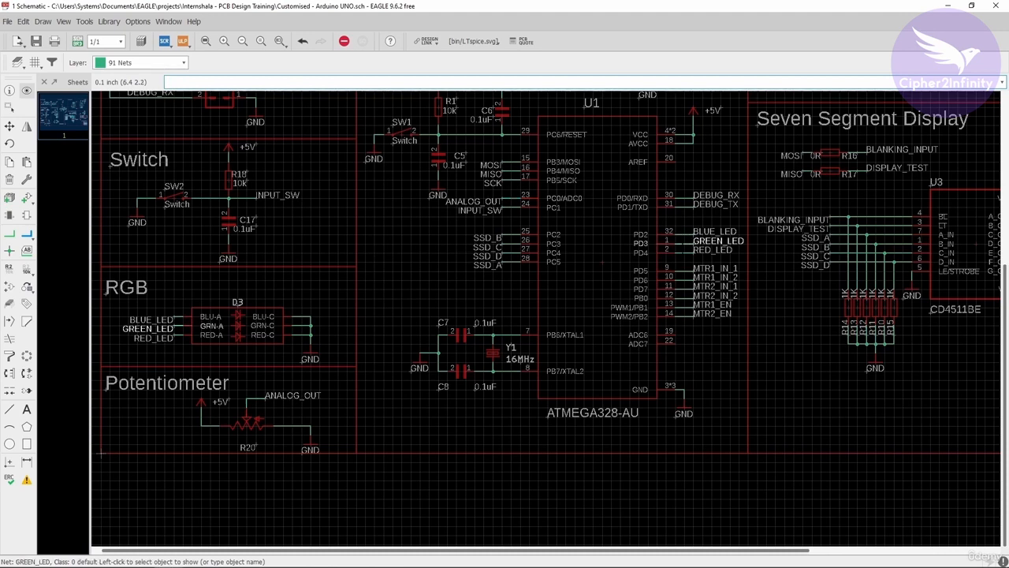
{"action": "left_click", "coordinate": [684, 253]}
{"action": "scroll", "coordinate": [615, 402], "scroll_direction": "down", "scroll_amount": 3}
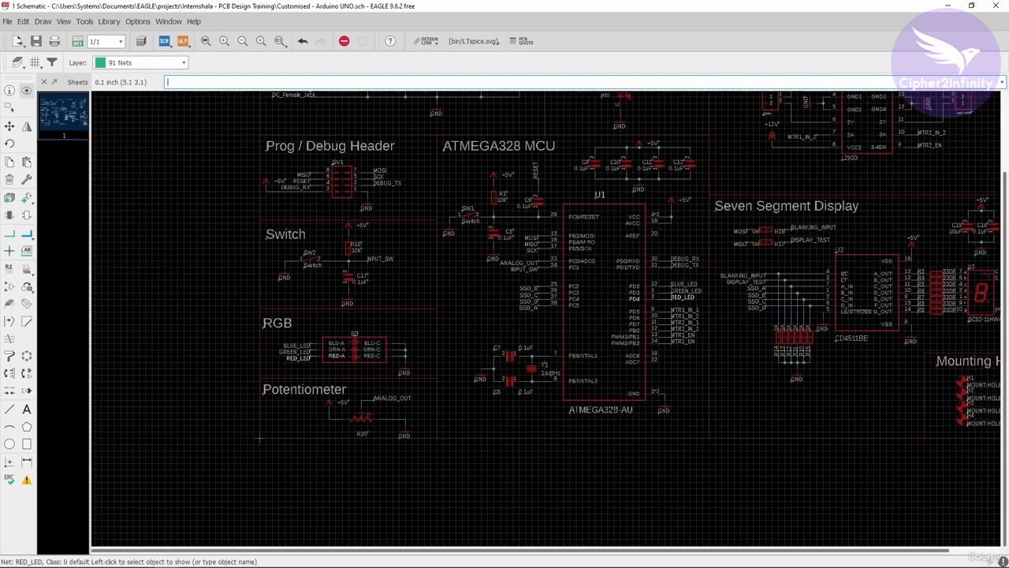
{"action": "scroll", "coordinate": [617, 245], "scroll_direction": "up", "scroll_amount": 1}
{"action": "scroll", "coordinate": [388, 322], "scroll_direction": "down", "scroll_amount": 3}
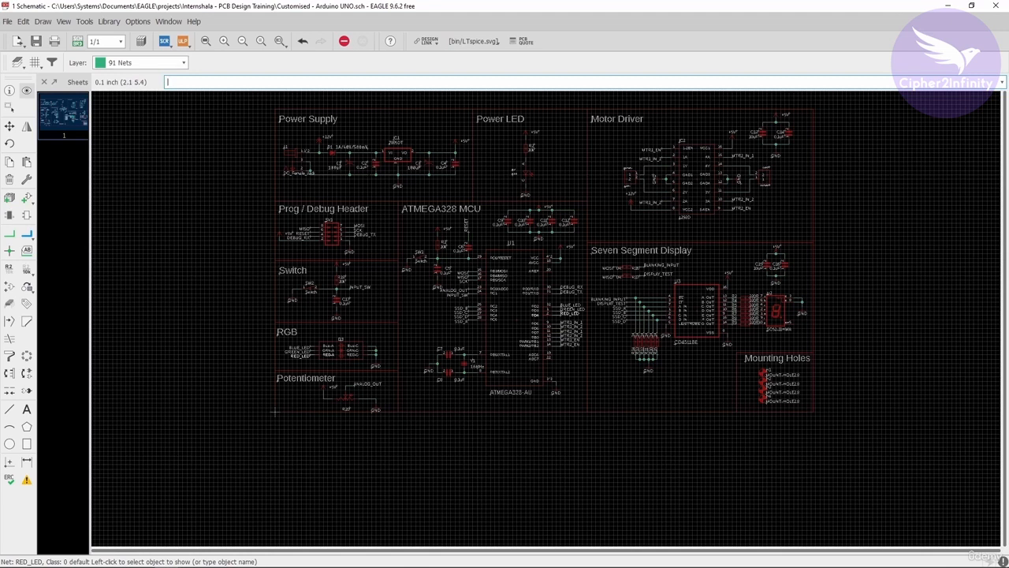
Return the schematic background to white in the user interface settings.
{"action": "left_click", "coordinate": [138, 22]}
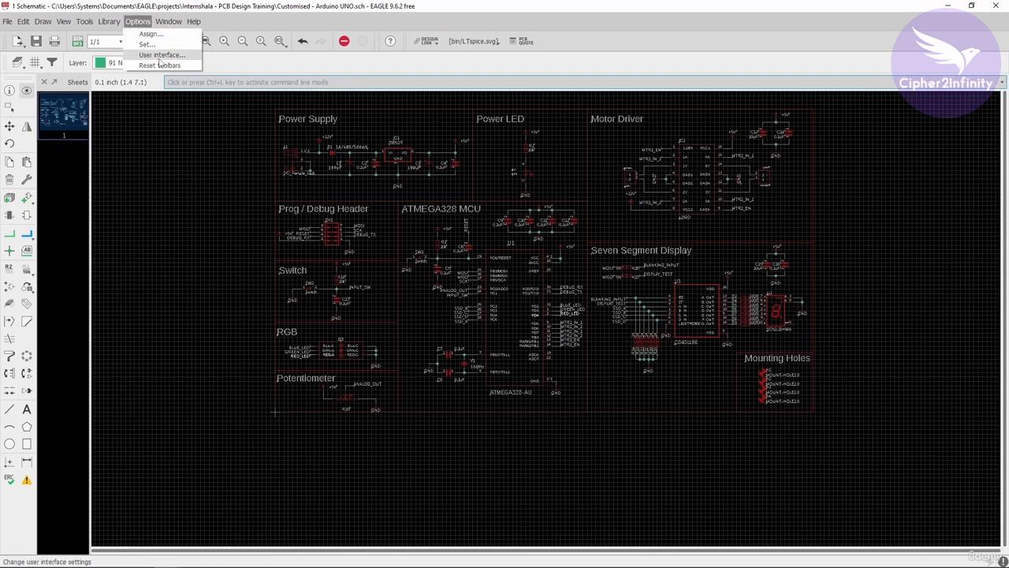
{"action": "left_click", "coordinate": [161, 55]}
{"action": "left_click", "coordinate": [245, 95]}
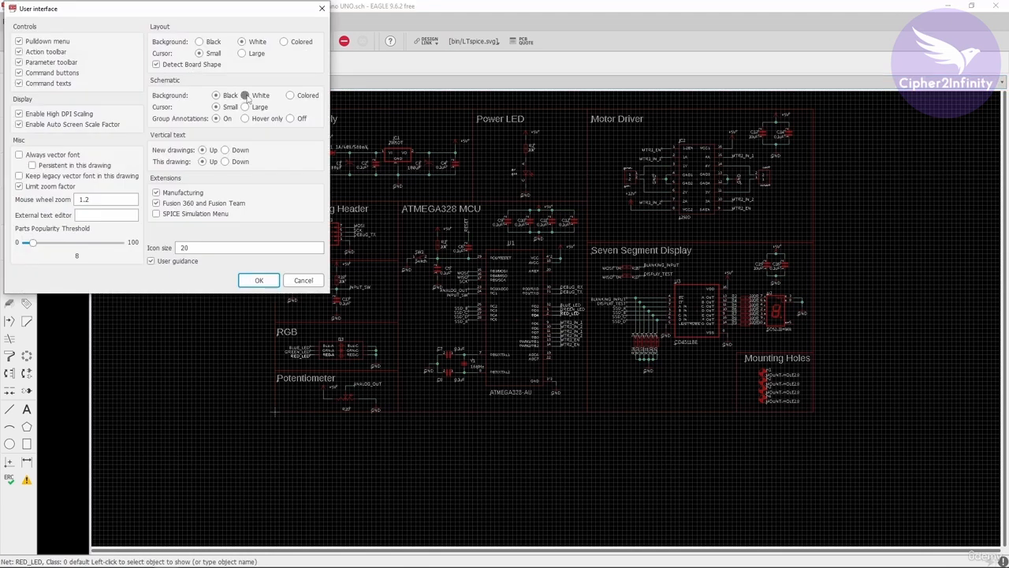
{"action": "left_click", "coordinate": [259, 280]}
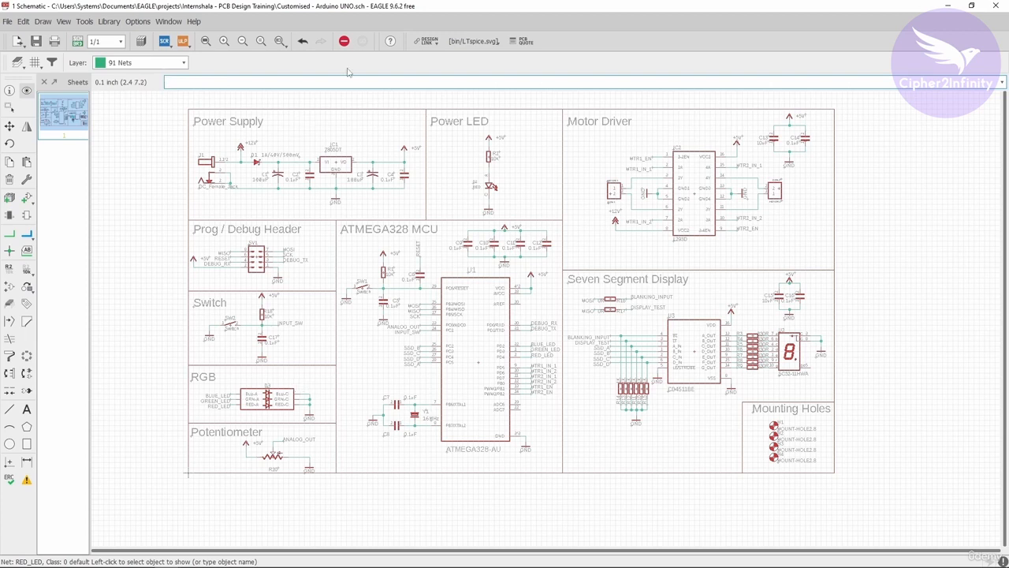
Run the Electrical Rule Check on the schematic, review the listed errors and warnings, and close the results.
{"action": "left_click", "coordinate": [9, 478]}
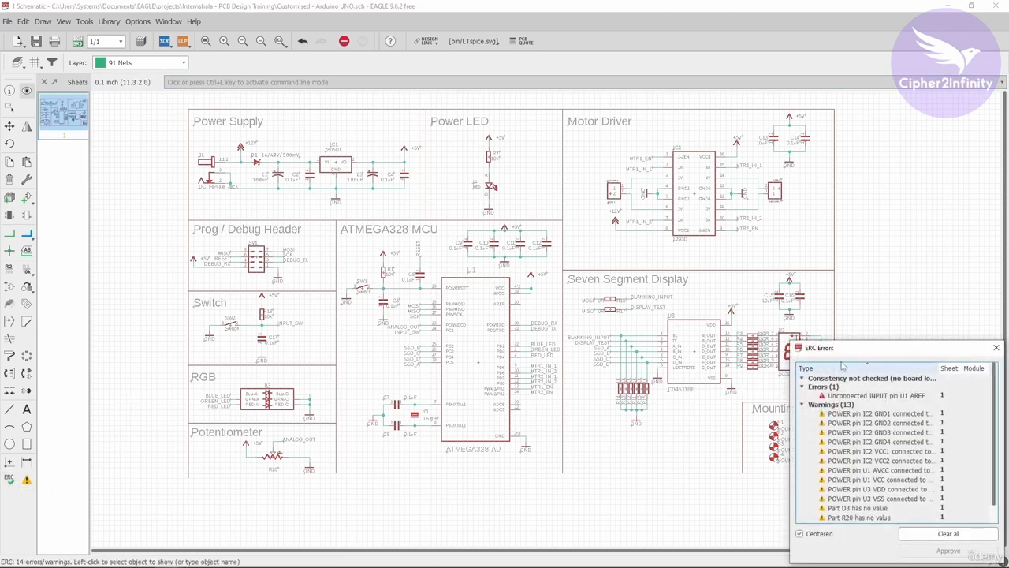
{"action": "left_click_drag", "start_coordinate": [865, 355], "coordinate": [541, 160]}
{"action": "scroll", "coordinate": [513, 239], "scroll_direction": "down", "scroll_amount": 1}
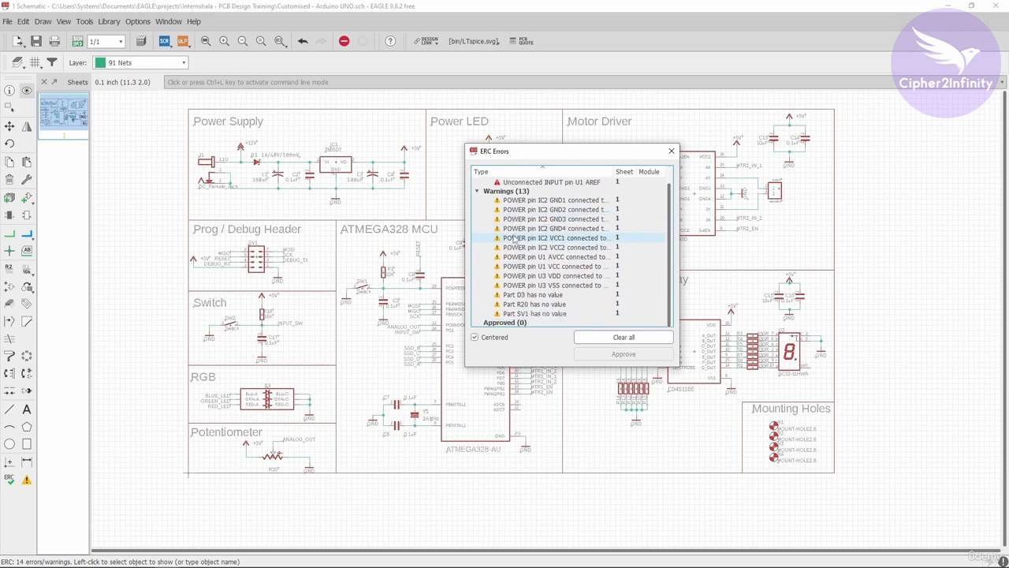
{"action": "scroll", "coordinate": [513, 239], "scroll_direction": "up", "scroll_amount": 1}
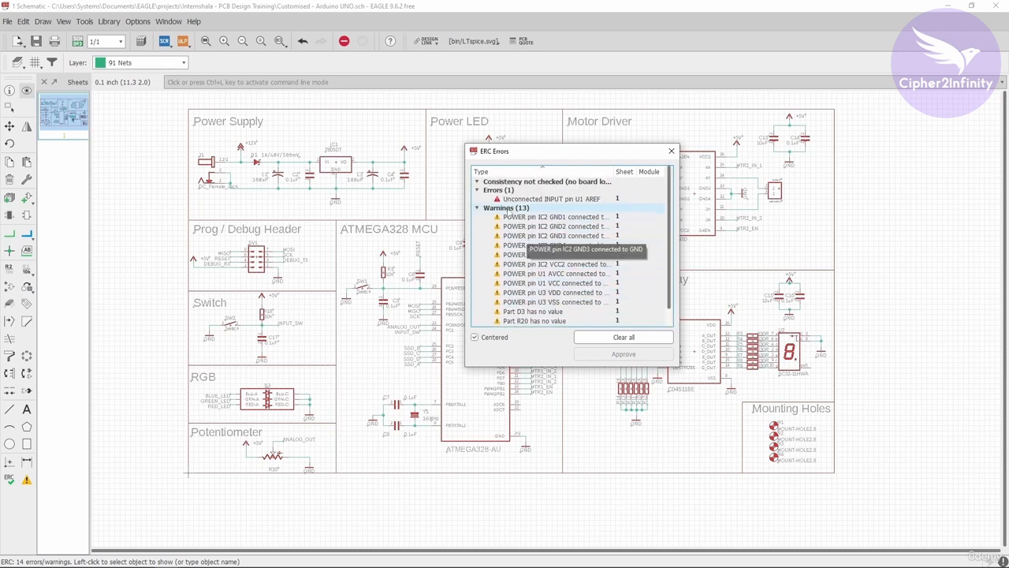
{"action": "left_click", "coordinate": [671, 151]}
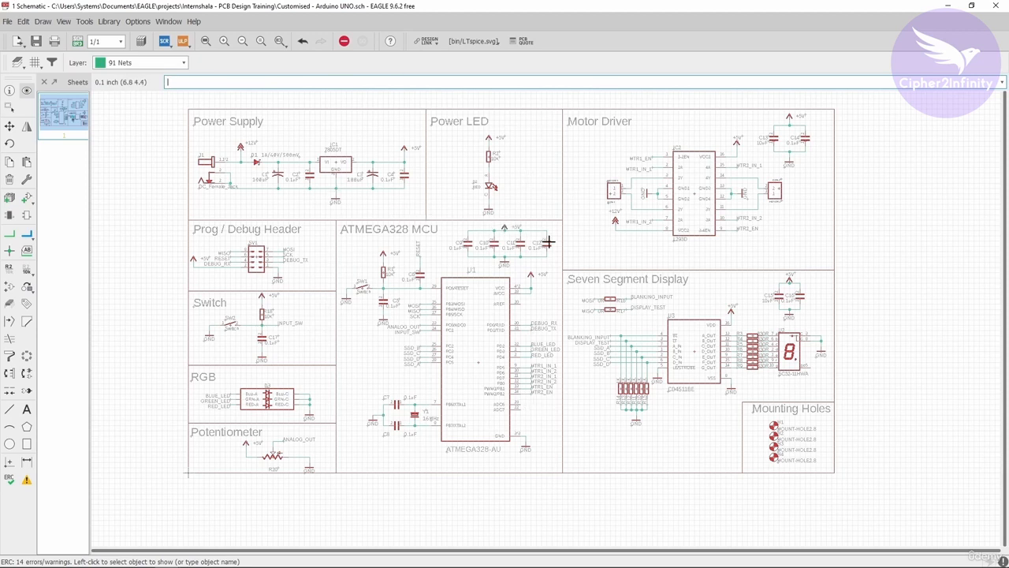
{"action": "scroll", "coordinate": [549, 242], "scroll_direction": "up", "scroll_amount": 1}
{"action": "scroll", "coordinate": [589, 254], "scroll_direction": "down", "scroll_amount": 1}
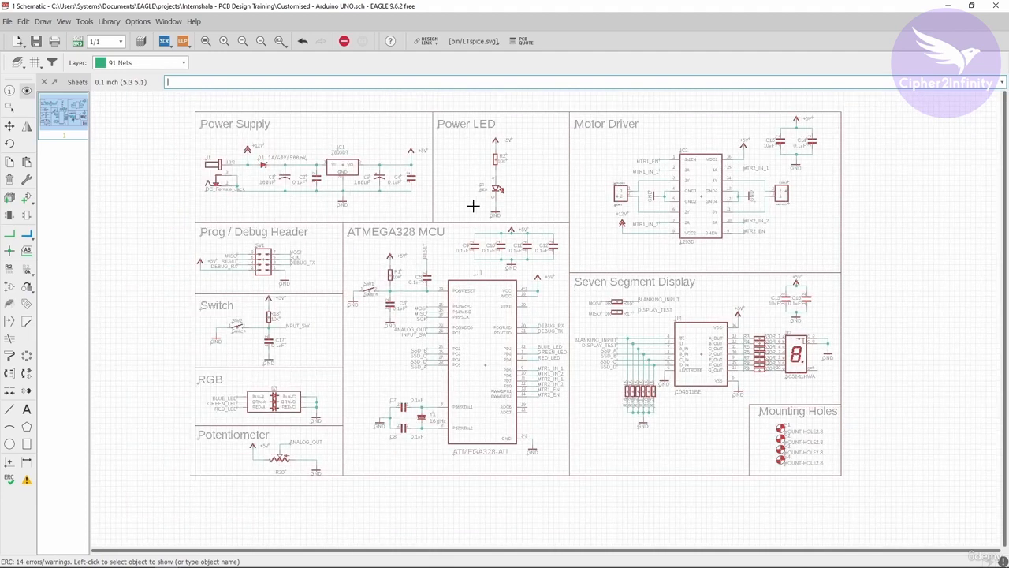
{"action": "scroll", "coordinate": [471, 205], "scroll_direction": "up", "scroll_amount": 1}
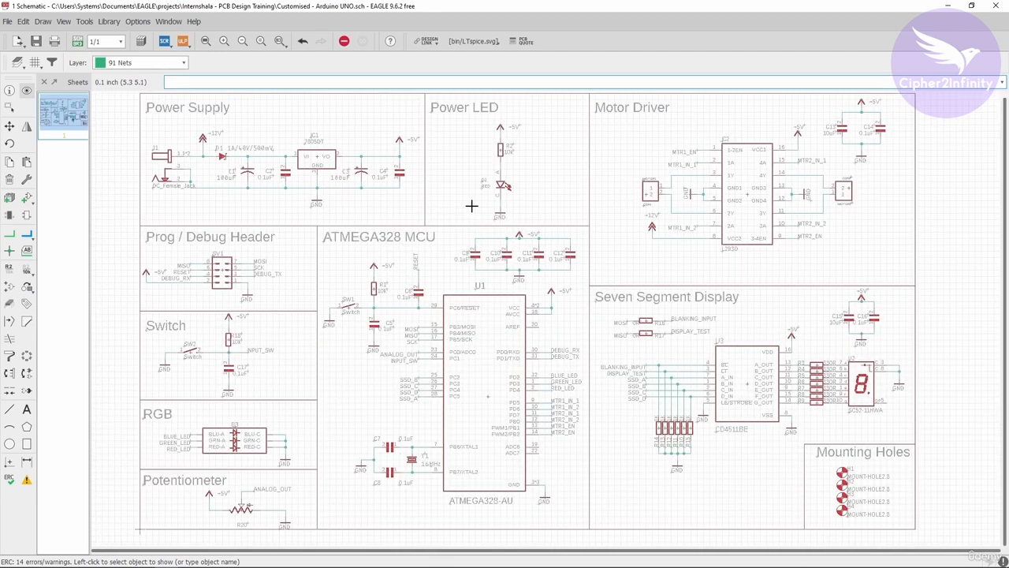